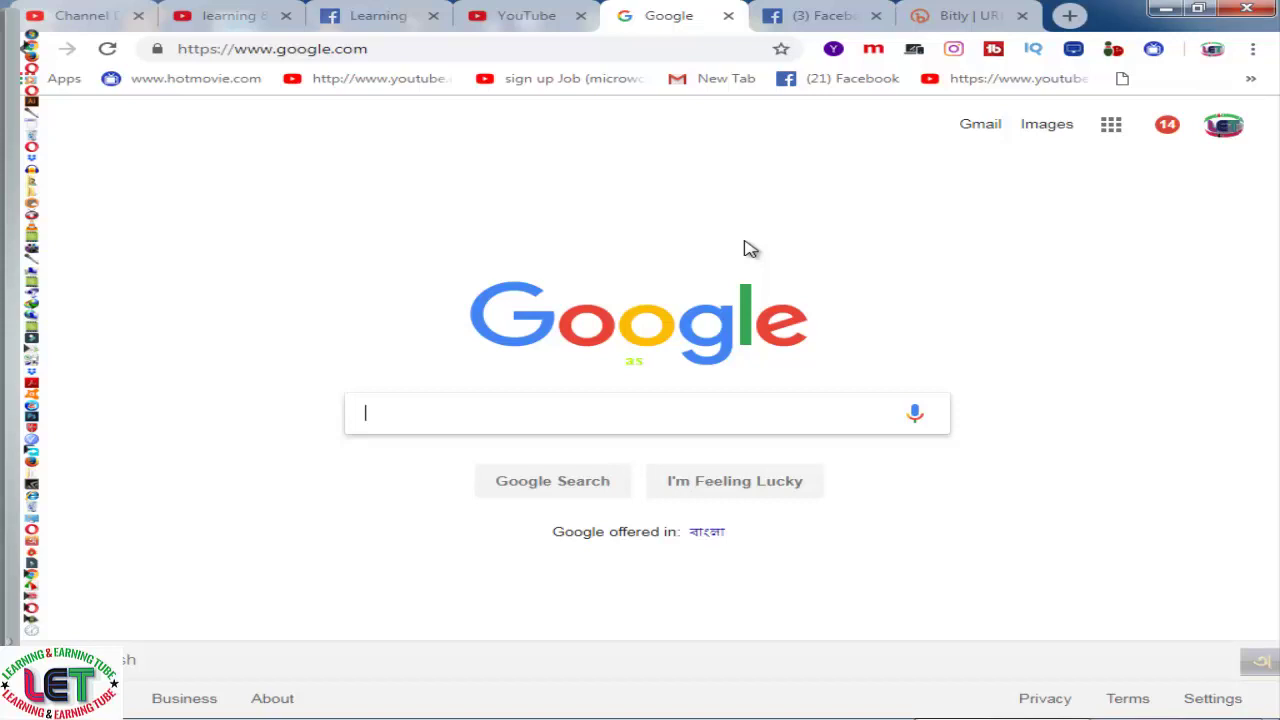
Browse the uploaded videos of the learning & earning tube channel on YouTube and open its playlists
{"action": "left_click", "coordinate": [236, 24]}
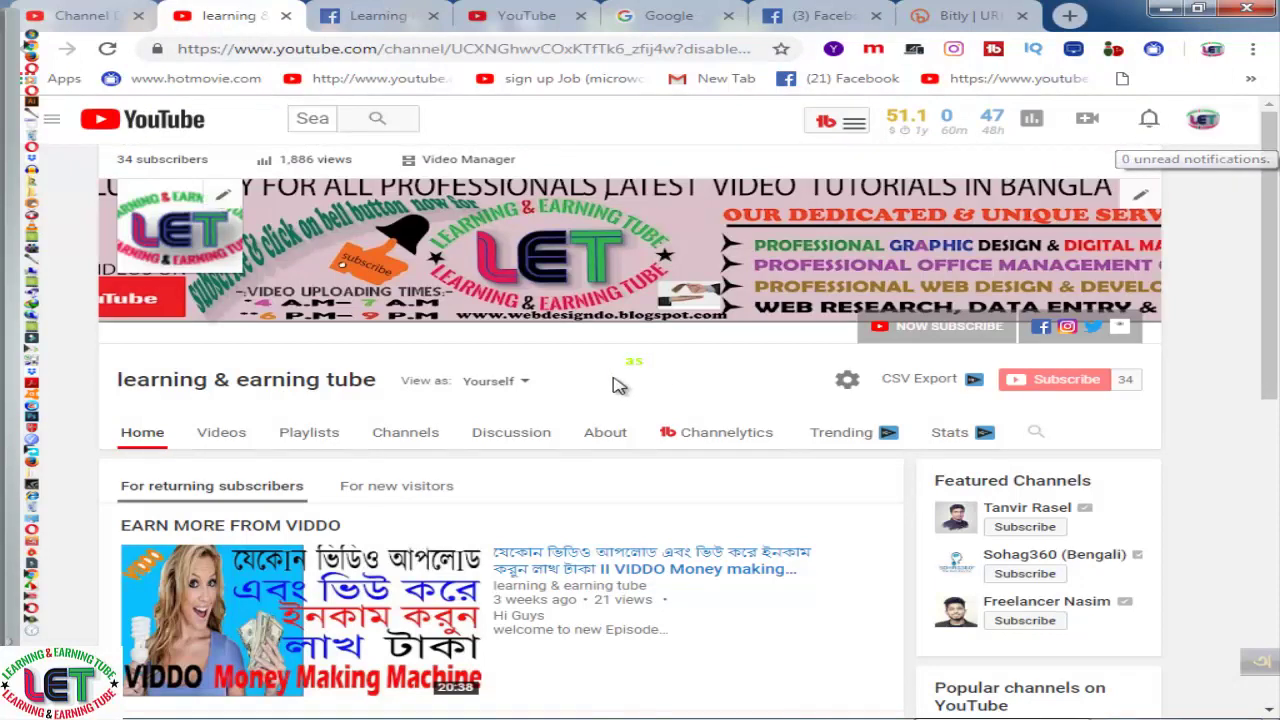
{"action": "left_click", "coordinate": [236, 440]}
{"action": "scroll", "coordinate": [365, 500], "scroll_direction": "down", "scroll_amount": 10}
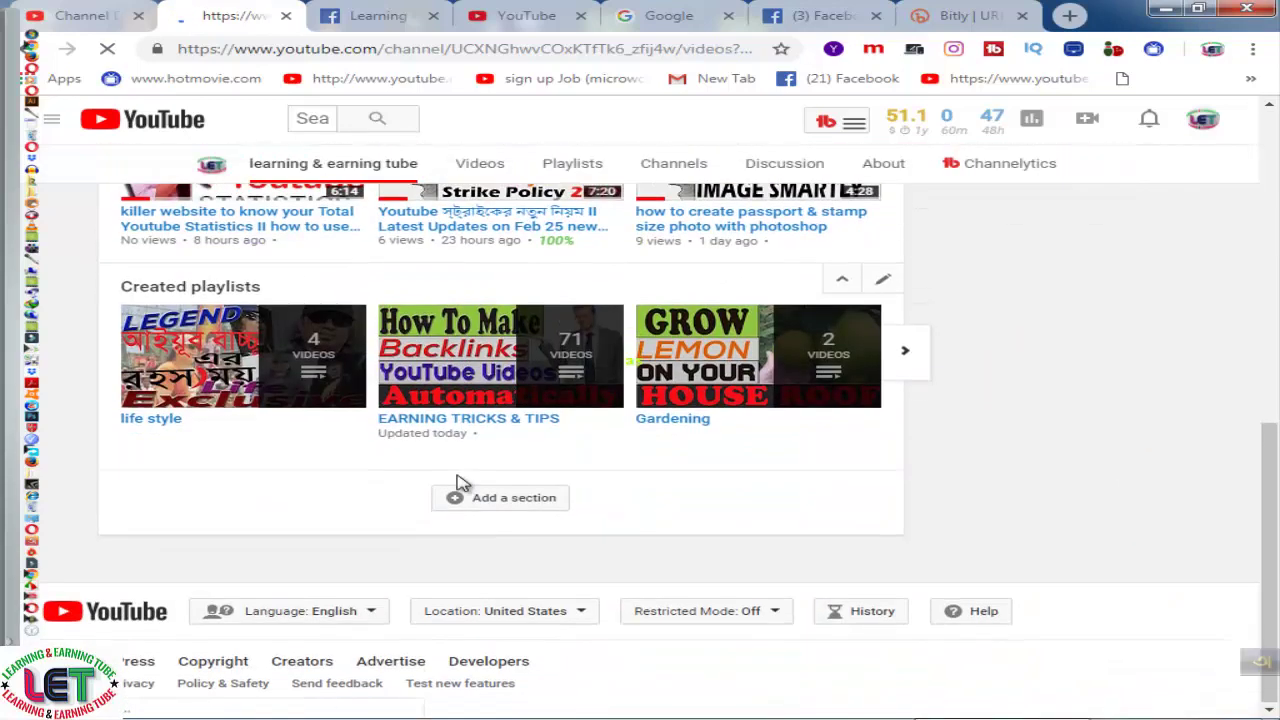
{"action": "scroll", "coordinate": [480, 475], "scroll_direction": "up", "scroll_amount": 4}
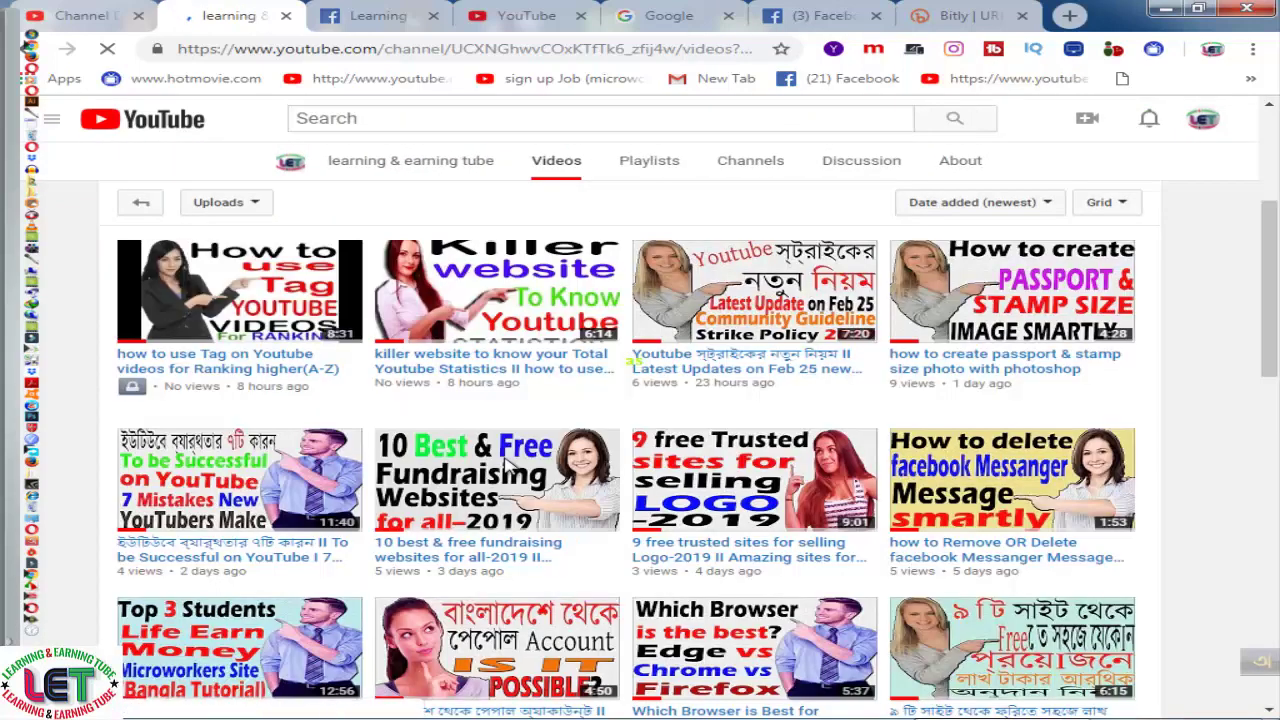
{"action": "left_click", "coordinate": [660, 170]}
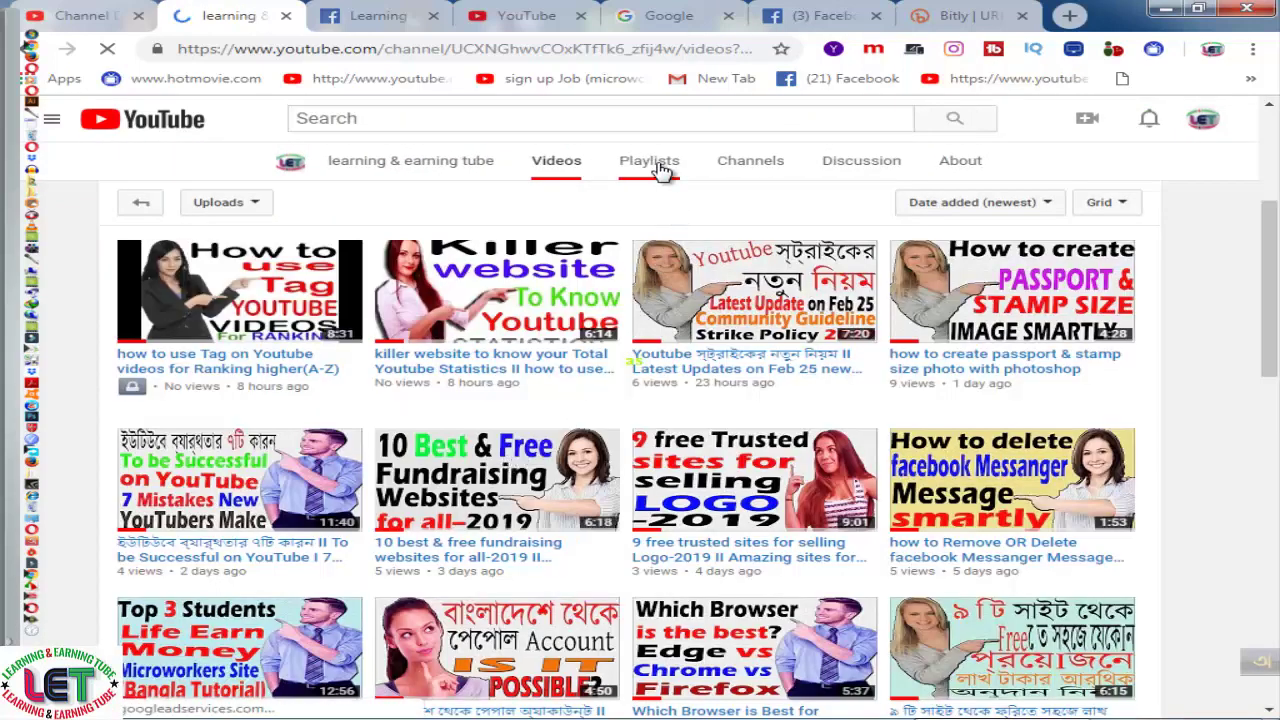
{"action": "scroll", "coordinate": [567, 544], "scroll_direction": "down", "scroll_amount": 3}
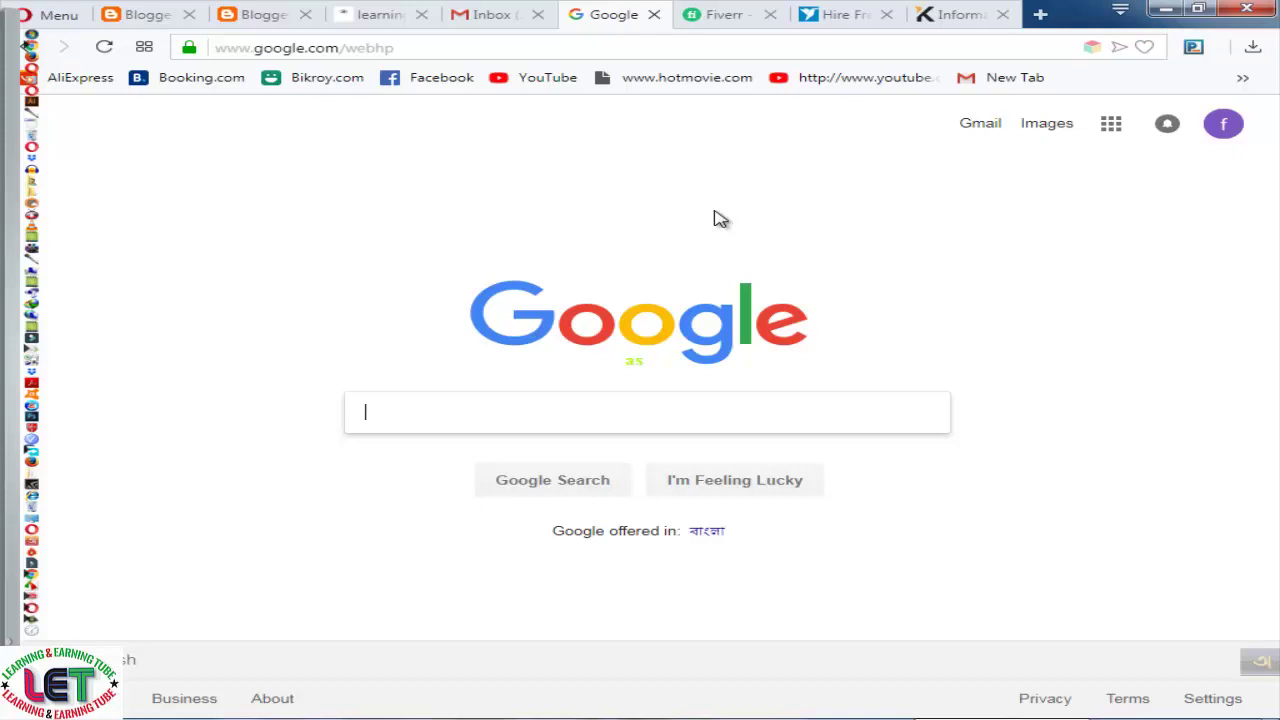
Open the Writing & Translation category from the marketplace overview on the Fiverr site
{"action": "left_click", "coordinate": [729, 20]}
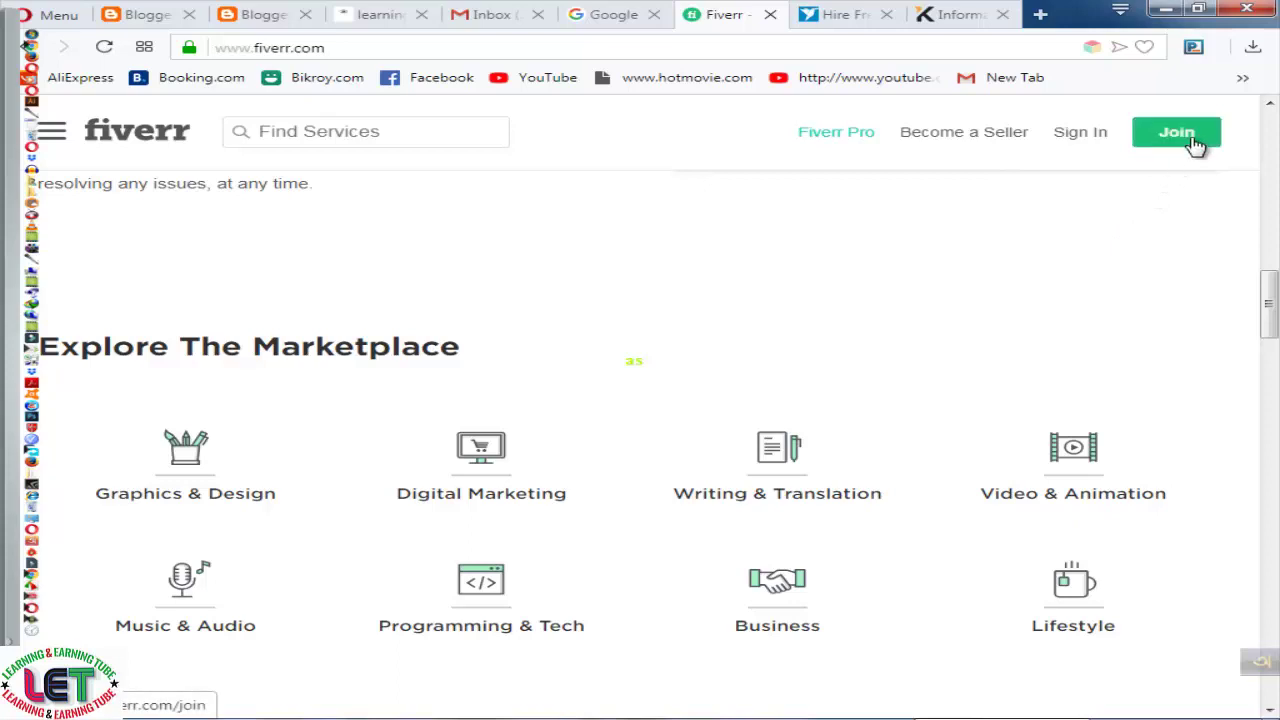
{"action": "scroll", "coordinate": [723, 294], "scroll_direction": "down", "scroll_amount": 1}
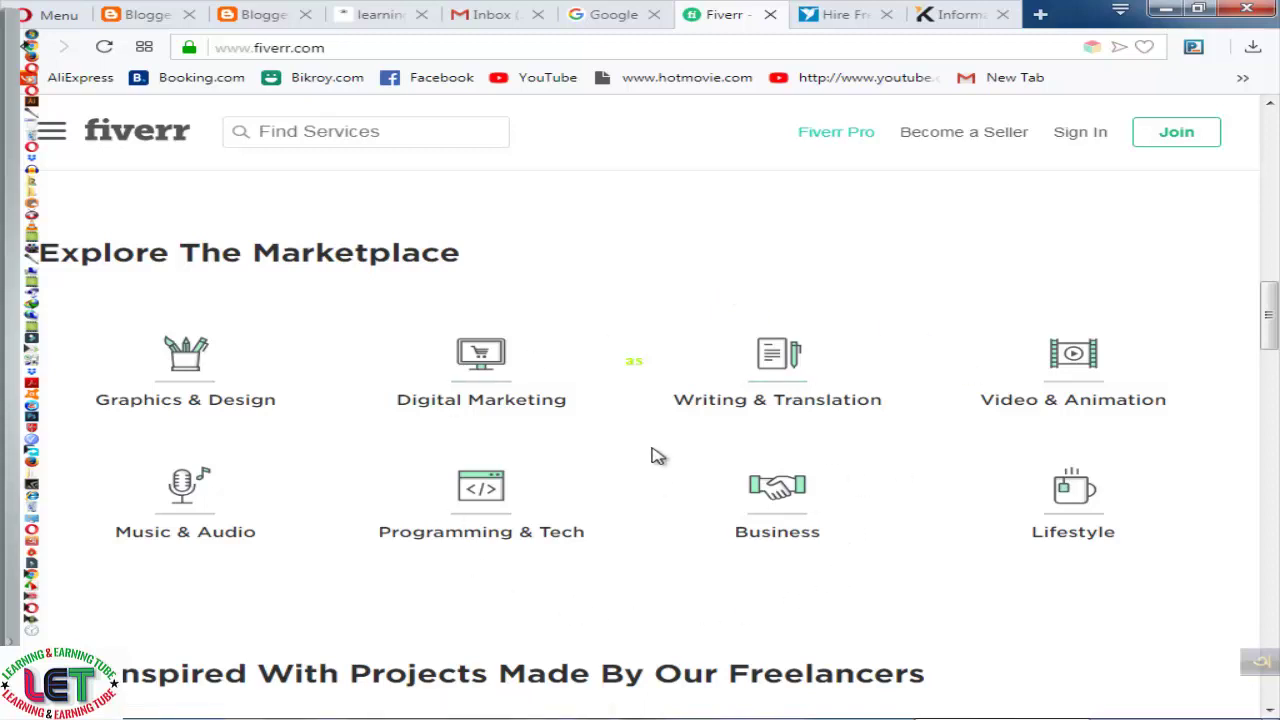
{"action": "scroll", "coordinate": [533, 600], "scroll_direction": "down", "scroll_amount": 1}
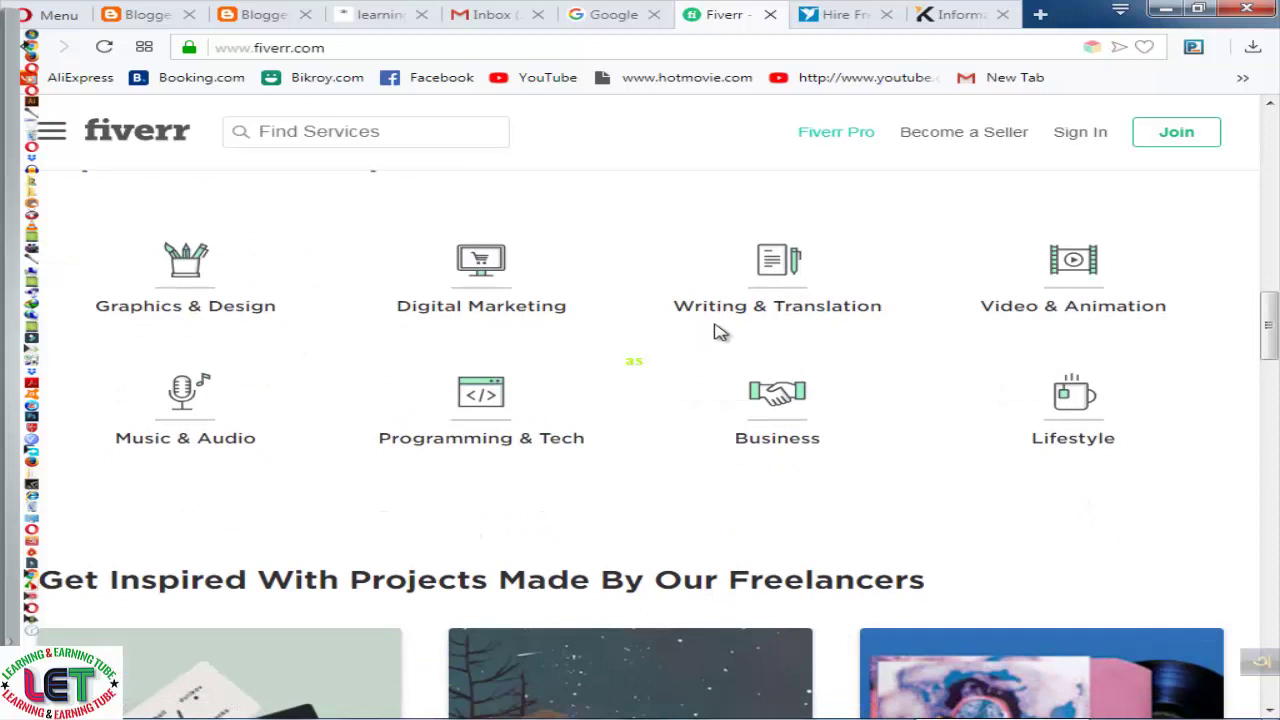
{"action": "left_click", "coordinate": [786, 311]}
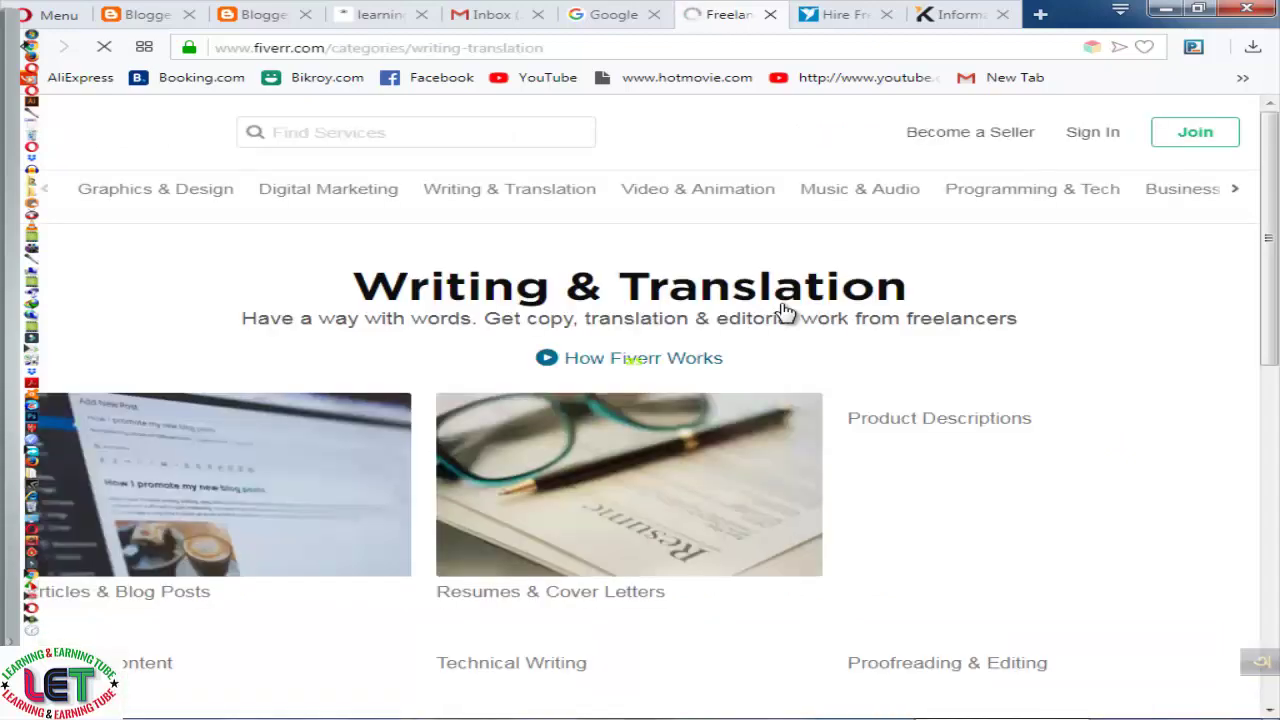
Look through the writing and translation service types offered in the category, from Articles & Blog Posts to Business Names & Slogans
{"action": "scroll", "coordinate": [698, 487], "scroll_direction": "down", "scroll_amount": 5}
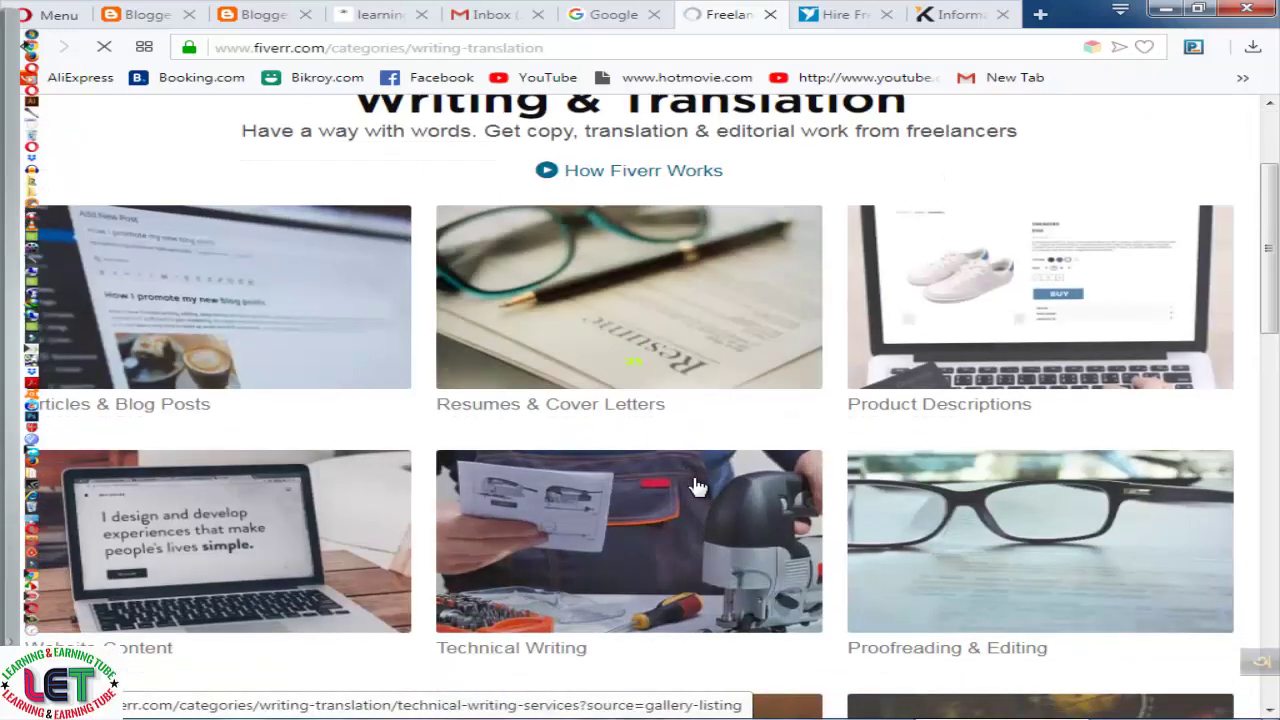
{"action": "scroll", "coordinate": [698, 487], "scroll_direction": "down", "scroll_amount": 5}
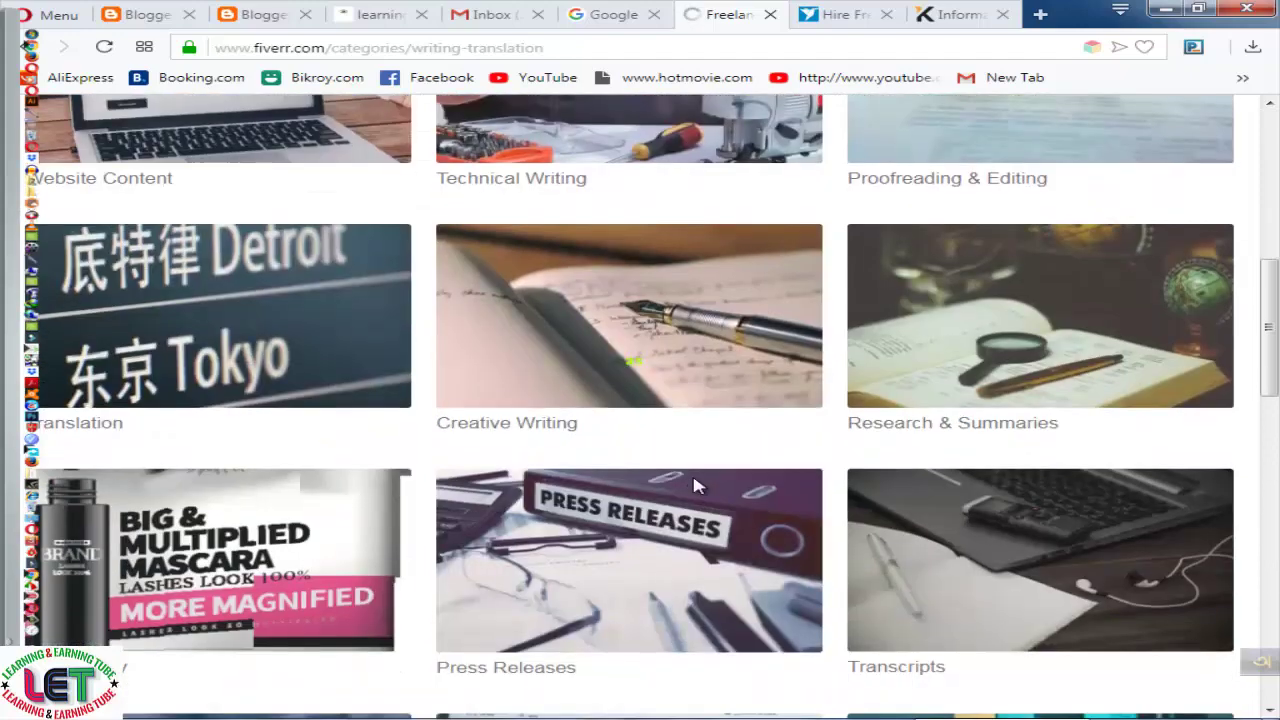
{"action": "scroll", "coordinate": [698, 487], "scroll_direction": "down", "scroll_amount": 2}
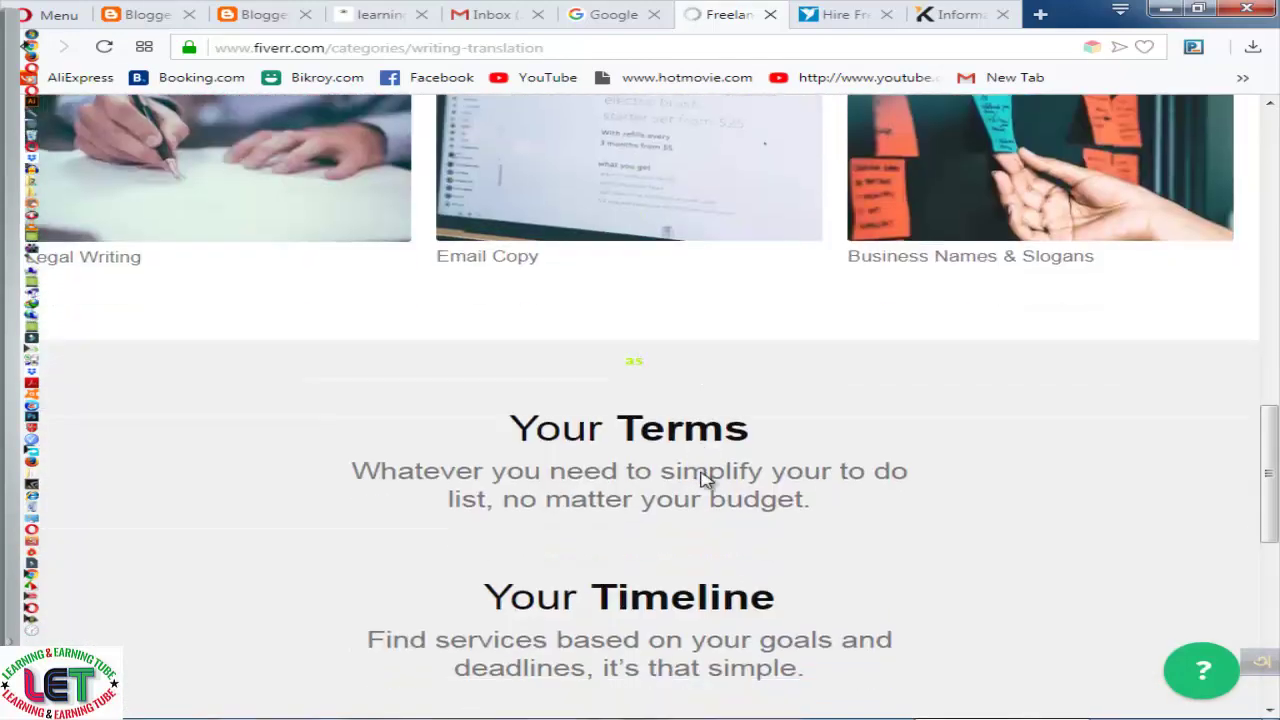
{"action": "scroll", "coordinate": [771, 451], "scroll_direction": "up", "scroll_amount": 3}
{"action": "scroll", "coordinate": [773, 457], "scroll_direction": "up", "scroll_amount": 2}
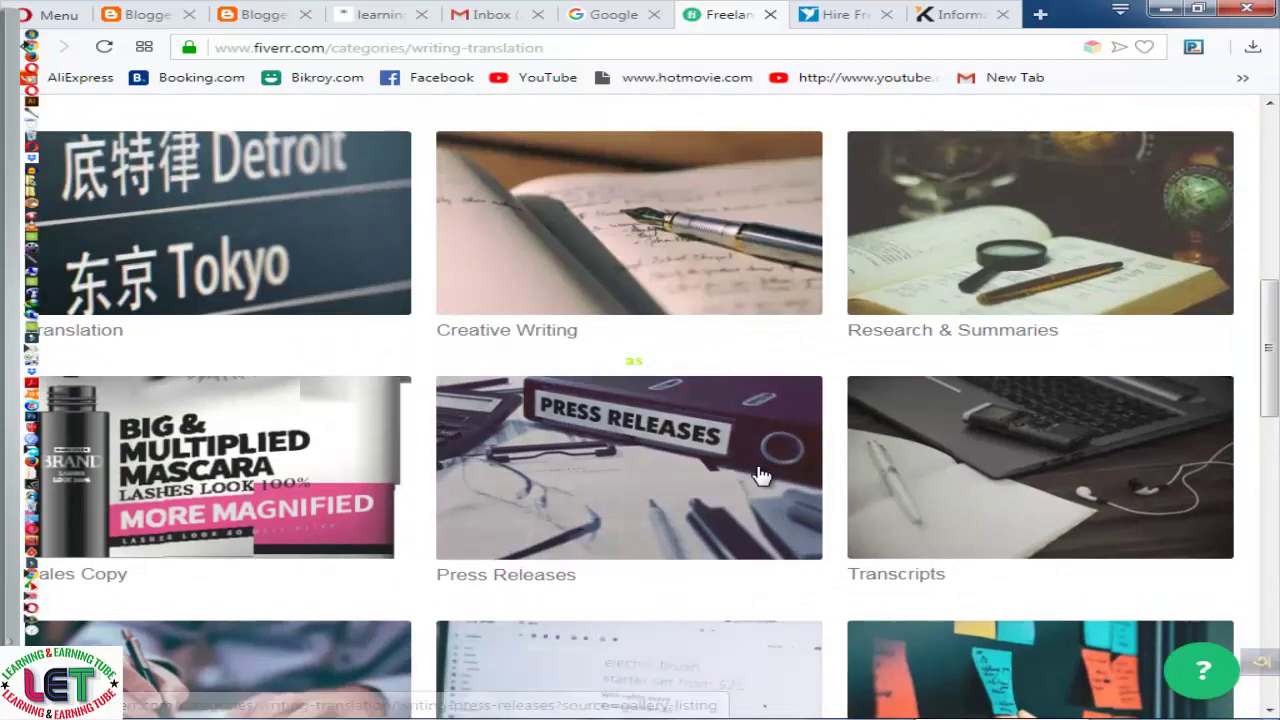
{"action": "scroll", "coordinate": [760, 475], "scroll_direction": "up", "scroll_amount": 4}
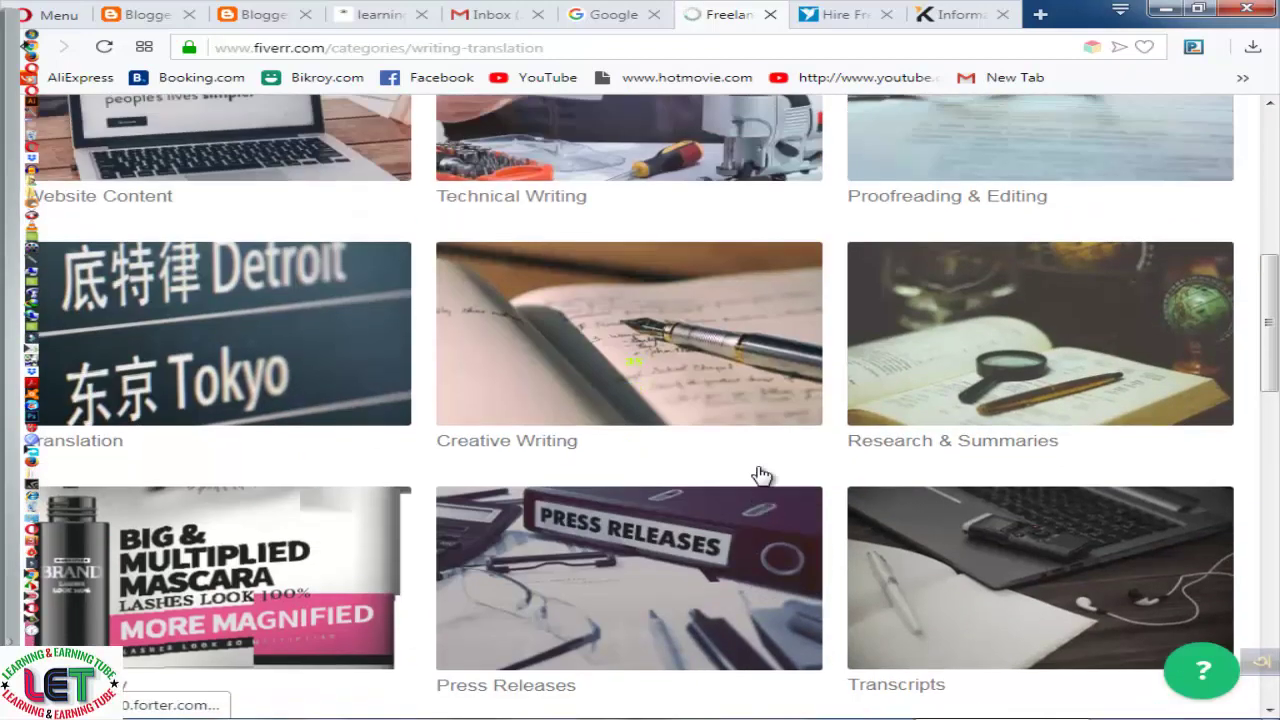
{"action": "scroll", "coordinate": [757, 474], "scroll_direction": "up", "scroll_amount": 4}
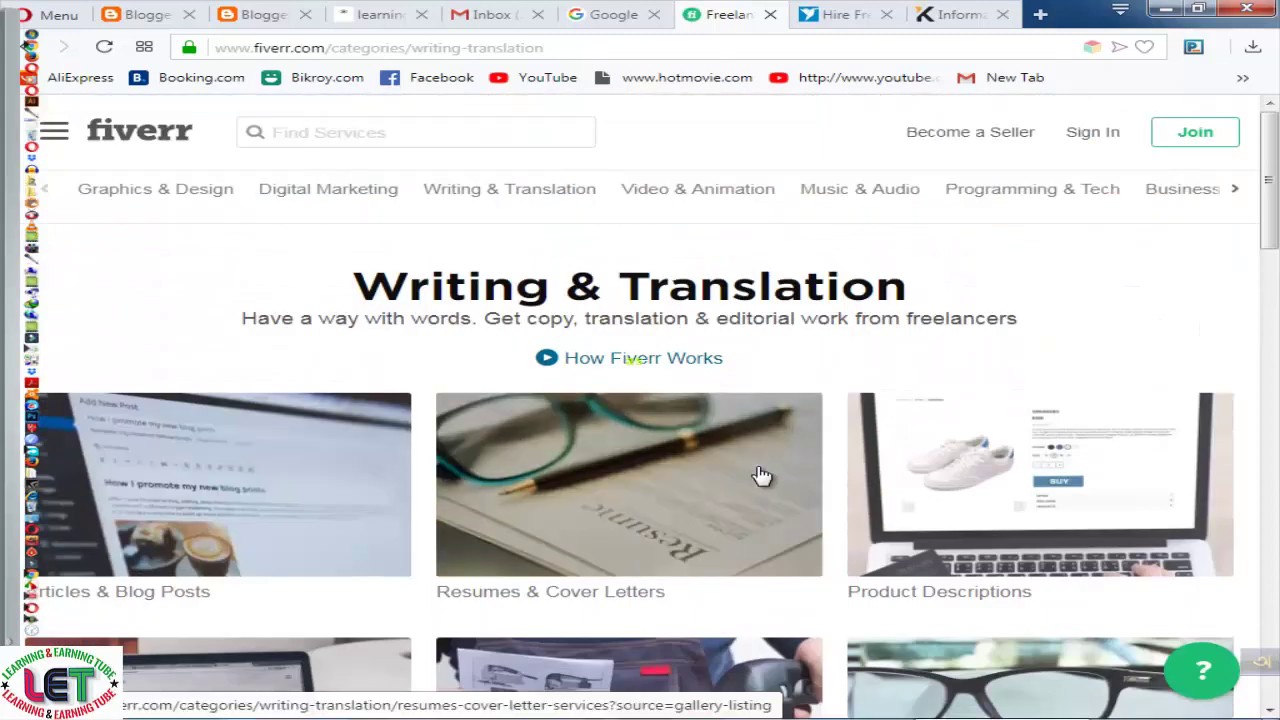
{"action": "scroll", "coordinate": [760, 475], "scroll_direction": "down", "scroll_amount": 5}
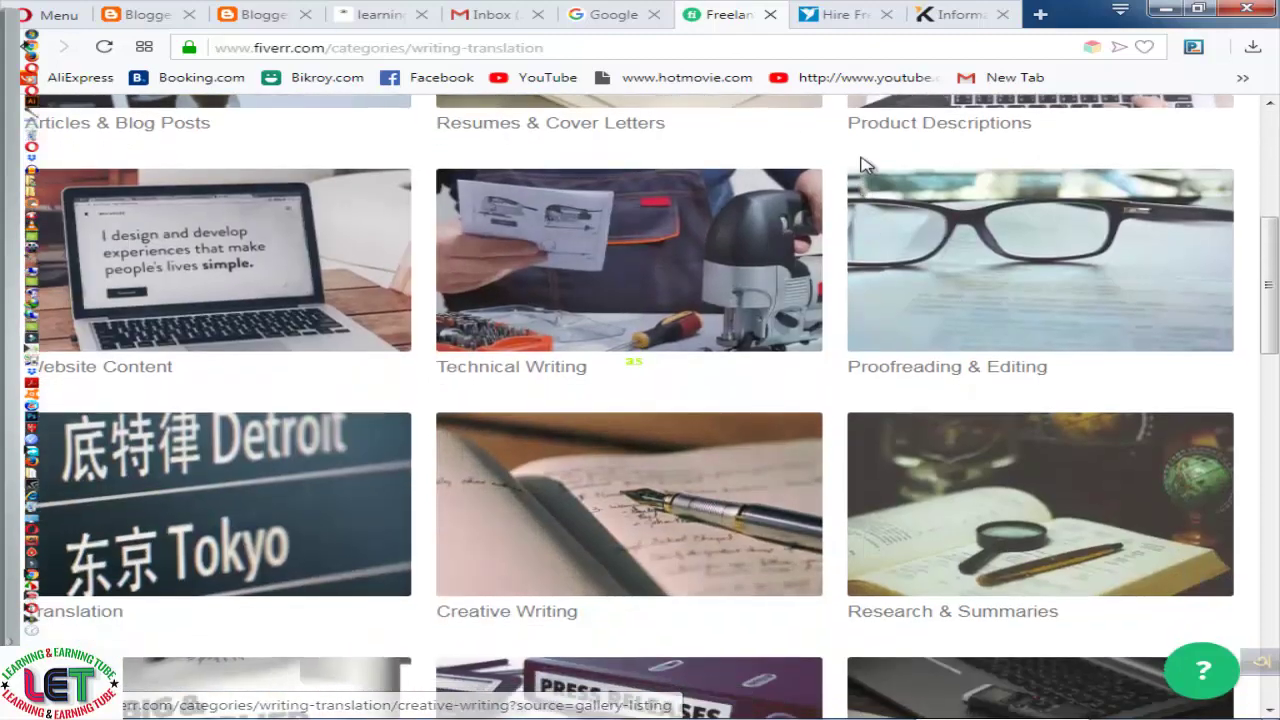
Open the Article Writing job category on the Freelancer site
{"action": "left_click", "coordinate": [846, 15]}
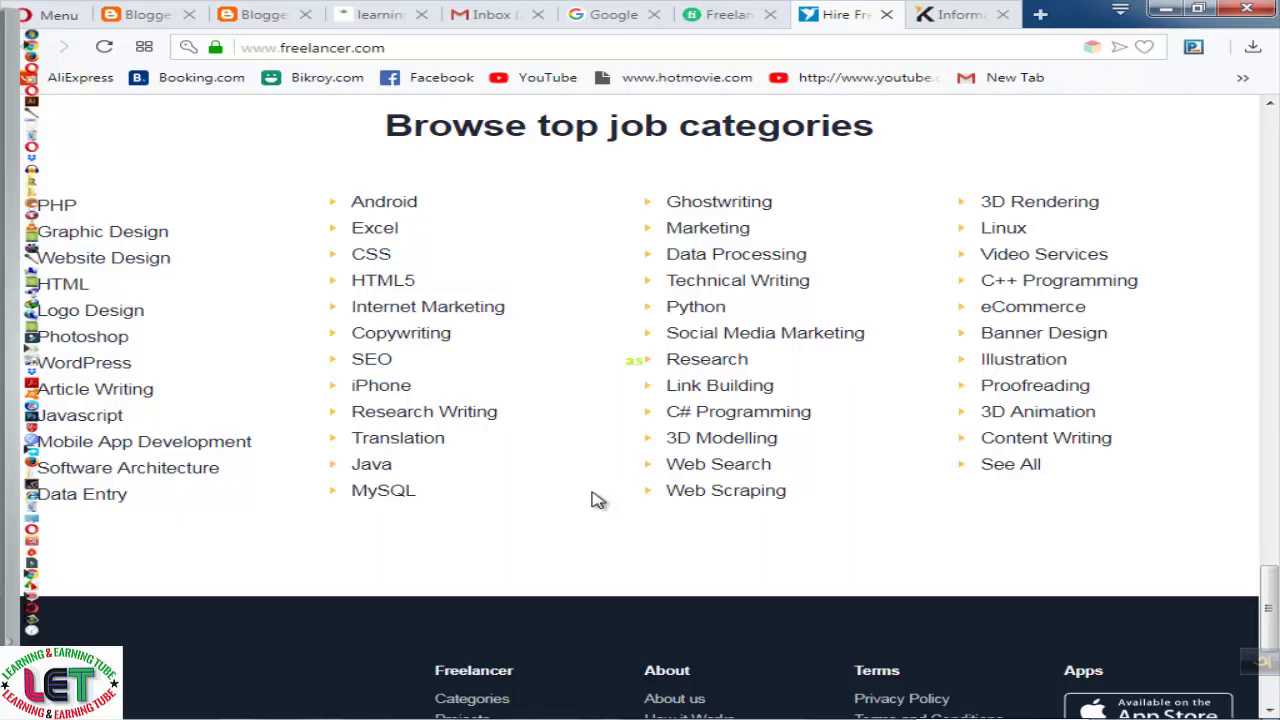
{"action": "left_click", "coordinate": [88, 397]}
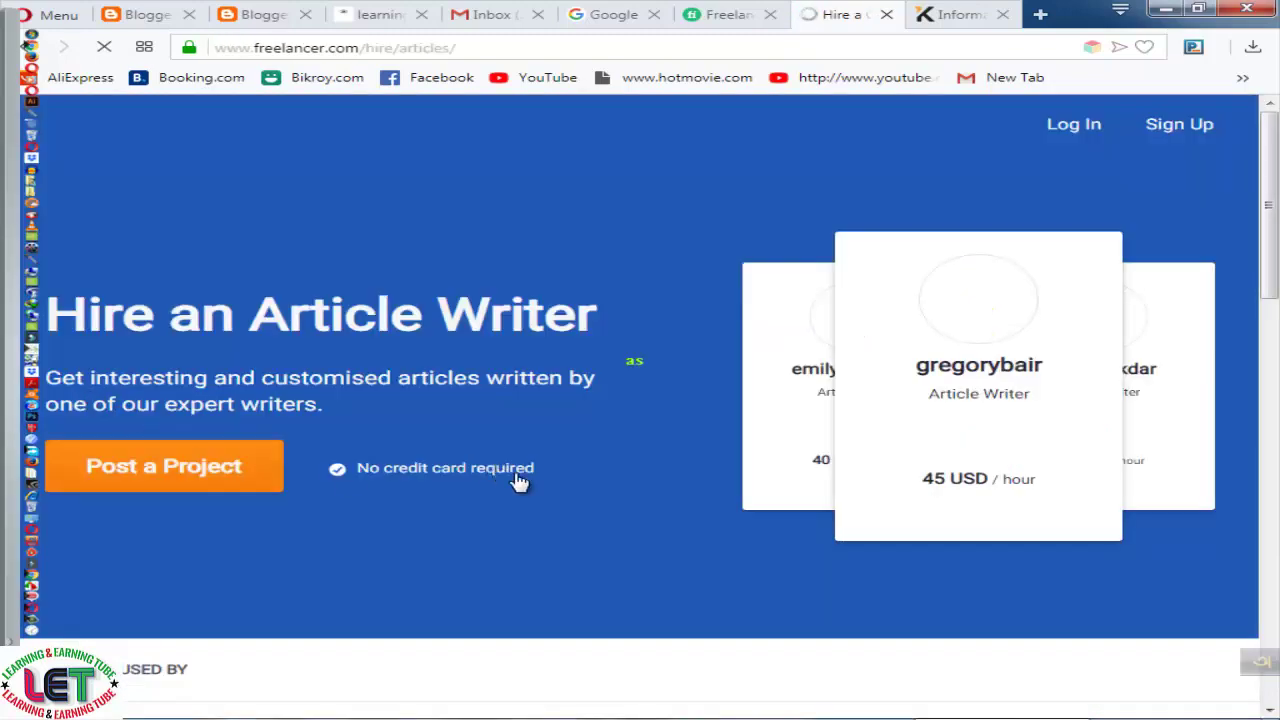
{"action": "scroll", "coordinate": [530, 550], "scroll_direction": "down", "scroll_amount": 1}
{"action": "scroll", "coordinate": [700, 488], "scroll_direction": "up", "scroll_amount": 1}
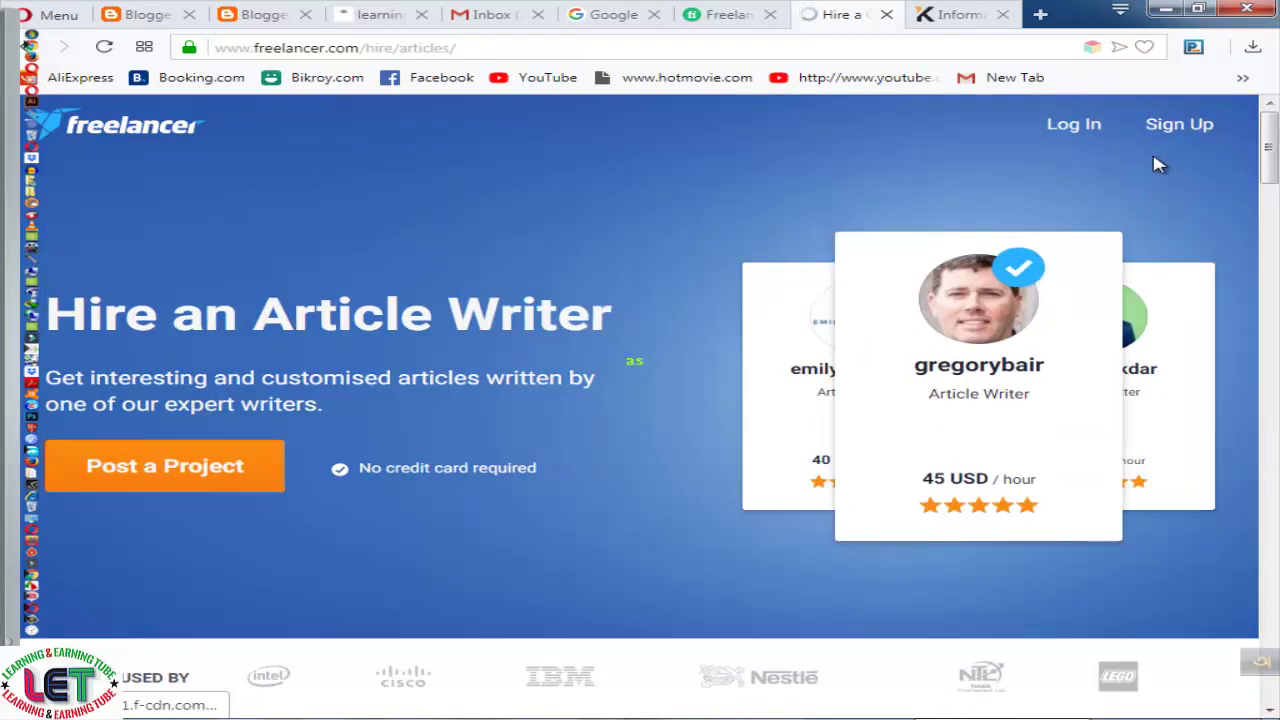
Read through the article-writer hiring page, including the service description, showcased freelancer work with its prices, and the hiring benefits
{"action": "scroll", "coordinate": [505, 555], "scroll_direction": "down", "scroll_amount": 2}
{"action": "scroll", "coordinate": [550, 505], "scroll_direction": "down", "scroll_amount": 1}
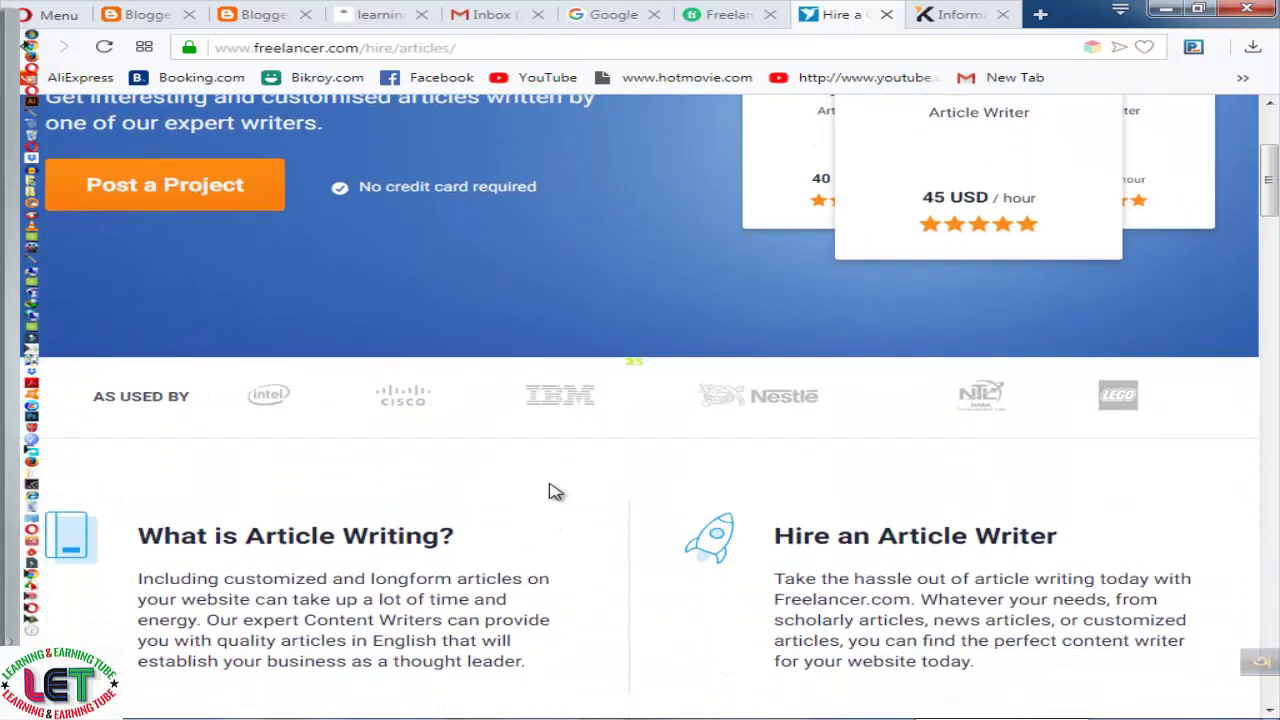
{"action": "scroll", "coordinate": [595, 446], "scroll_direction": "down", "scroll_amount": 2}
{"action": "scroll", "coordinate": [595, 450], "scroll_direction": "down", "scroll_amount": 2}
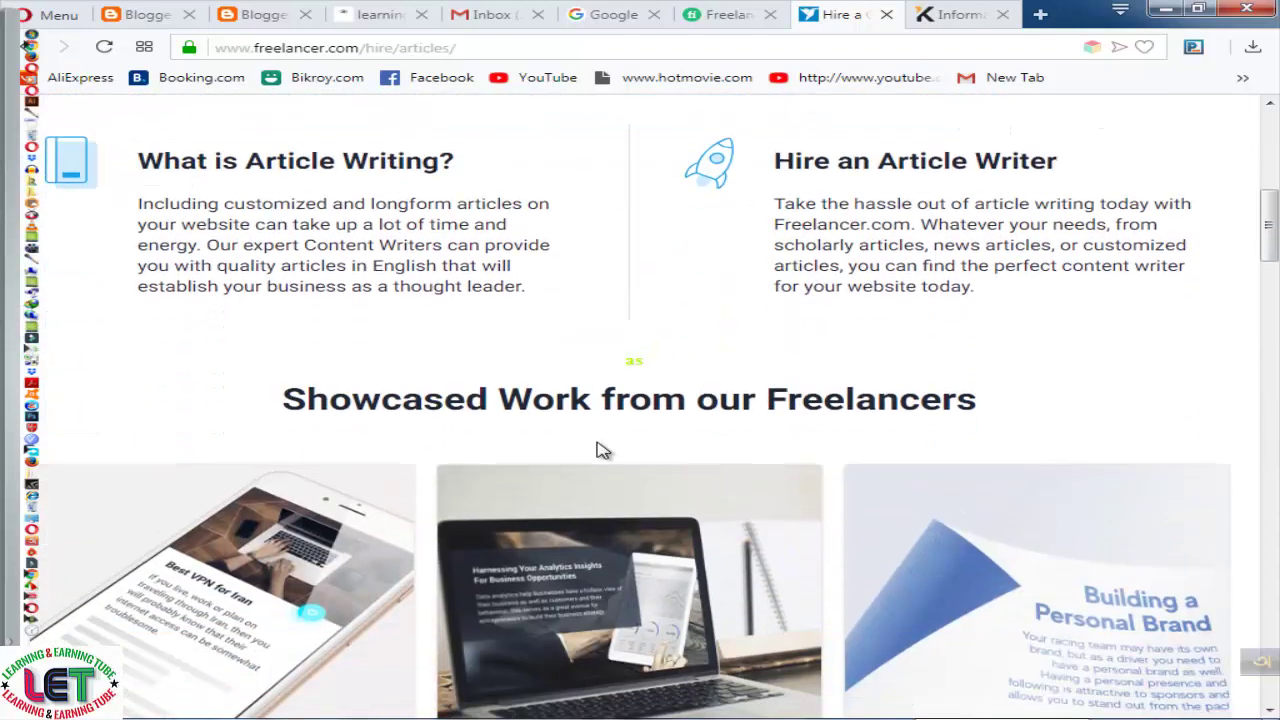
{"action": "scroll", "coordinate": [597, 450], "scroll_direction": "down", "scroll_amount": 1}
{"action": "scroll", "coordinate": [597, 450], "scroll_direction": "down", "scroll_amount": 1}
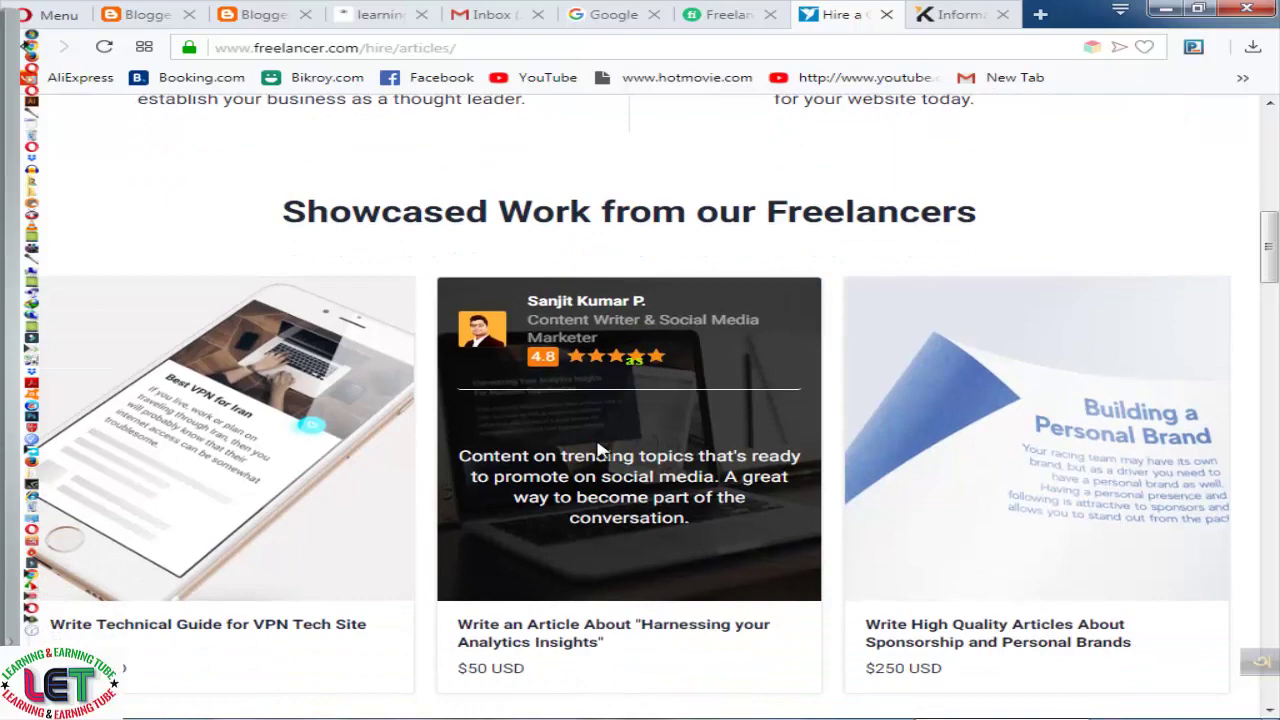
{"action": "scroll", "coordinate": [598, 450], "scroll_direction": "down", "scroll_amount": 5}
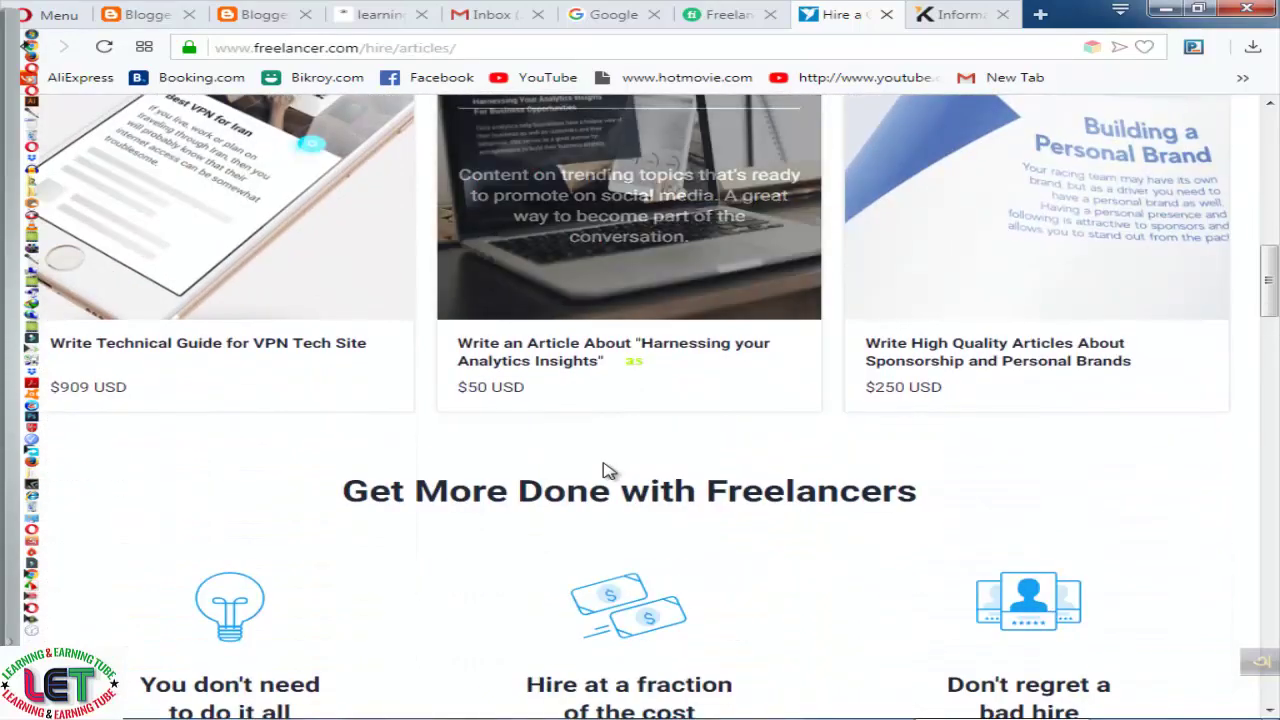
{"action": "scroll", "coordinate": [604, 466], "scroll_direction": "down", "scroll_amount": 3}
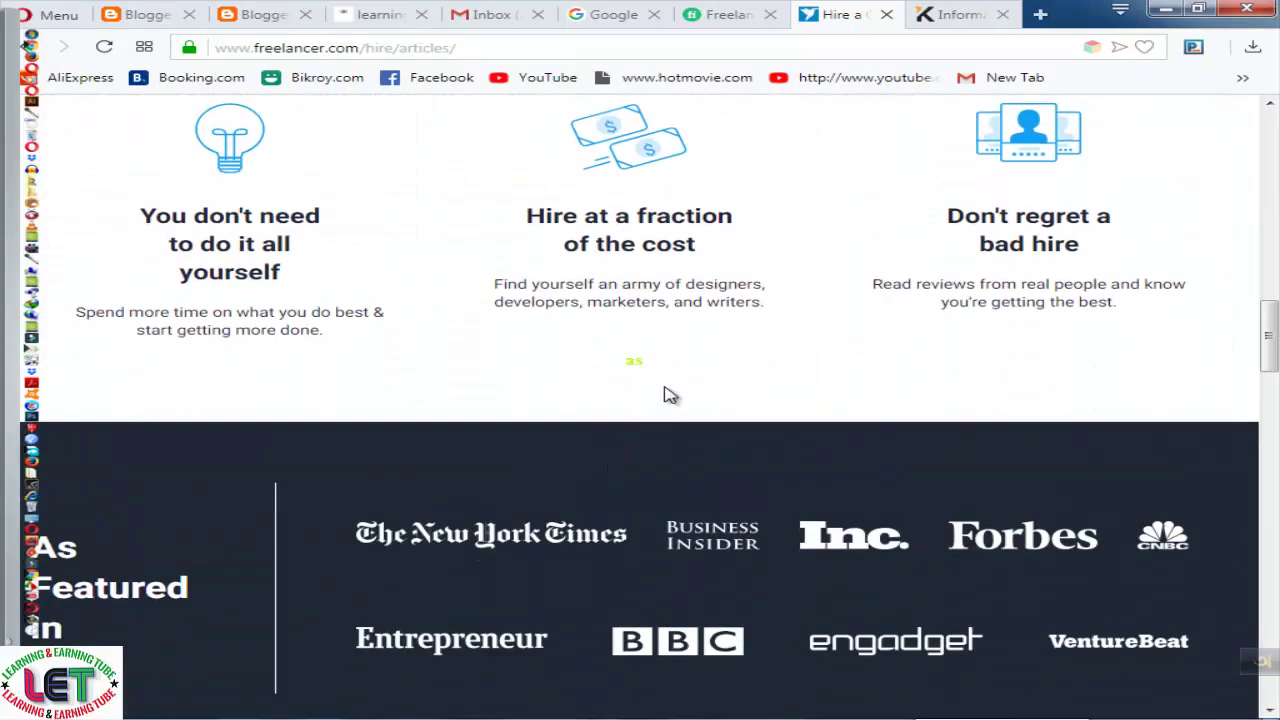
{"action": "scroll", "coordinate": [857, 384], "scroll_direction": "up", "scroll_amount": 3}
{"action": "scroll", "coordinate": [806, 472], "scroll_direction": "down", "scroll_amount": 2}
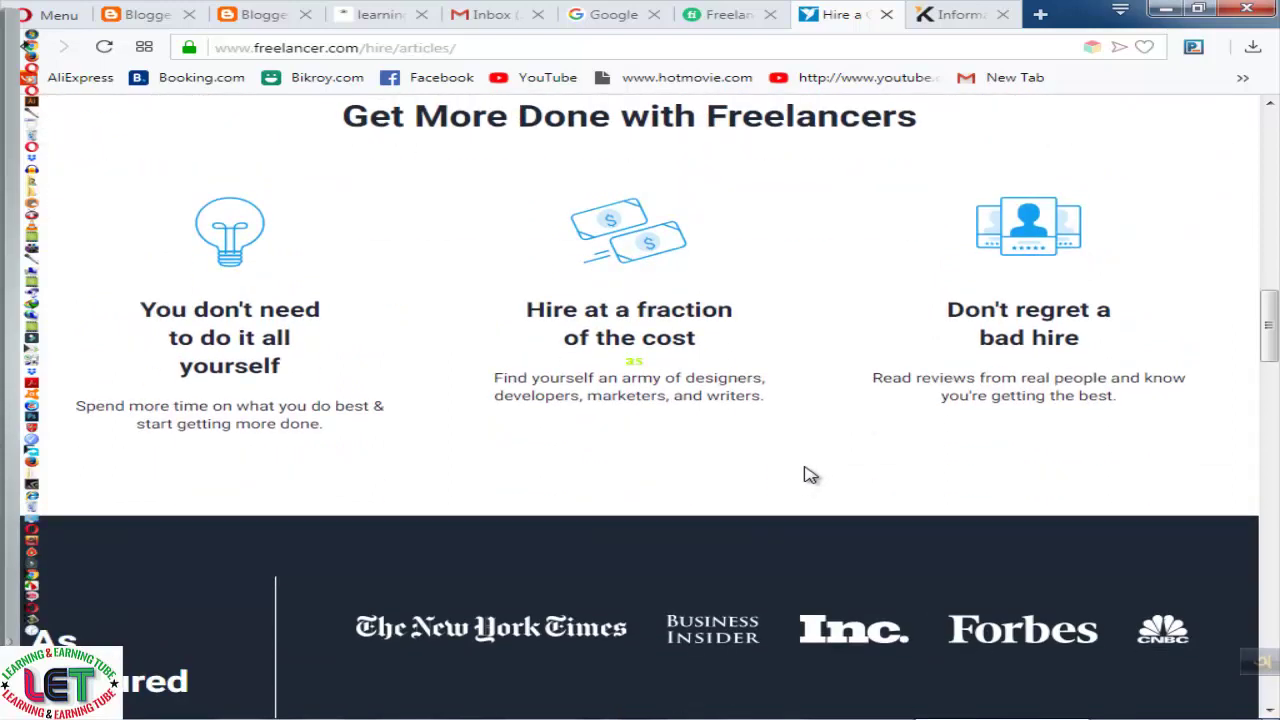
{"action": "scroll", "coordinate": [806, 474], "scroll_direction": "up", "scroll_amount": 11}
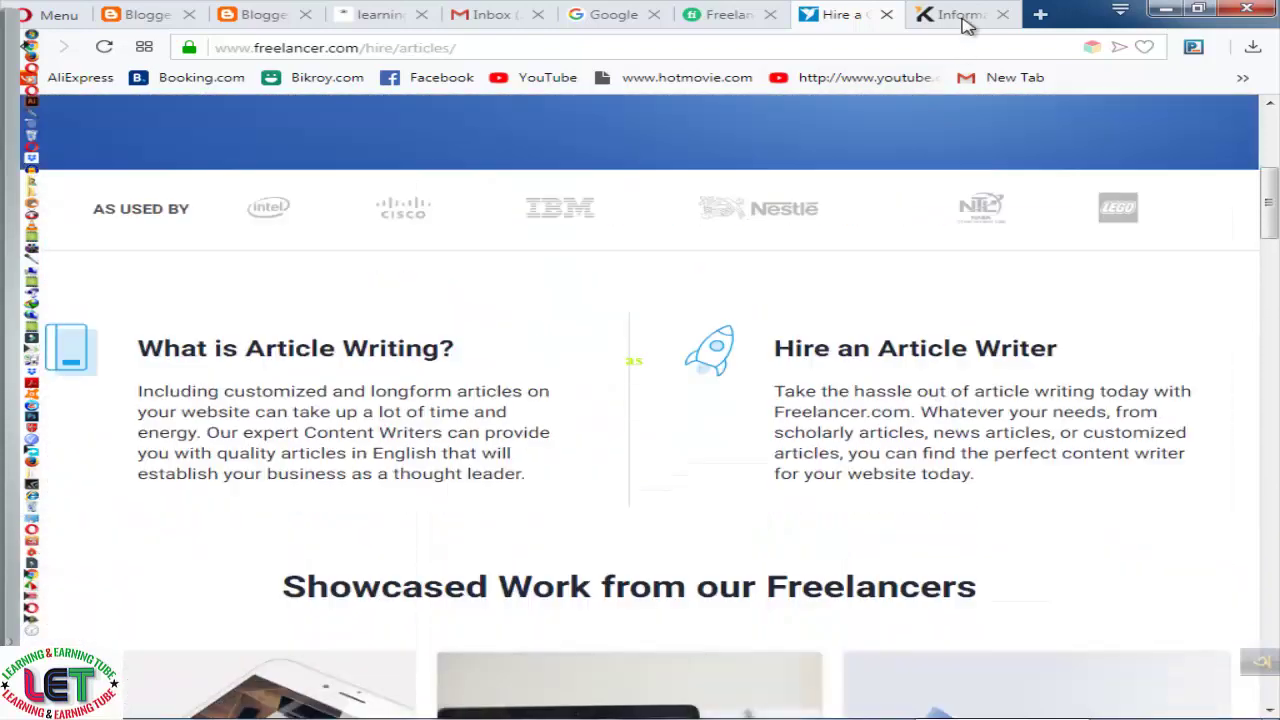
Examine Kwork's page for sellers, covering how to post services, the projects exchange, payment guarantee and pricing rules
{"action": "left_click", "coordinate": [962, 16]}
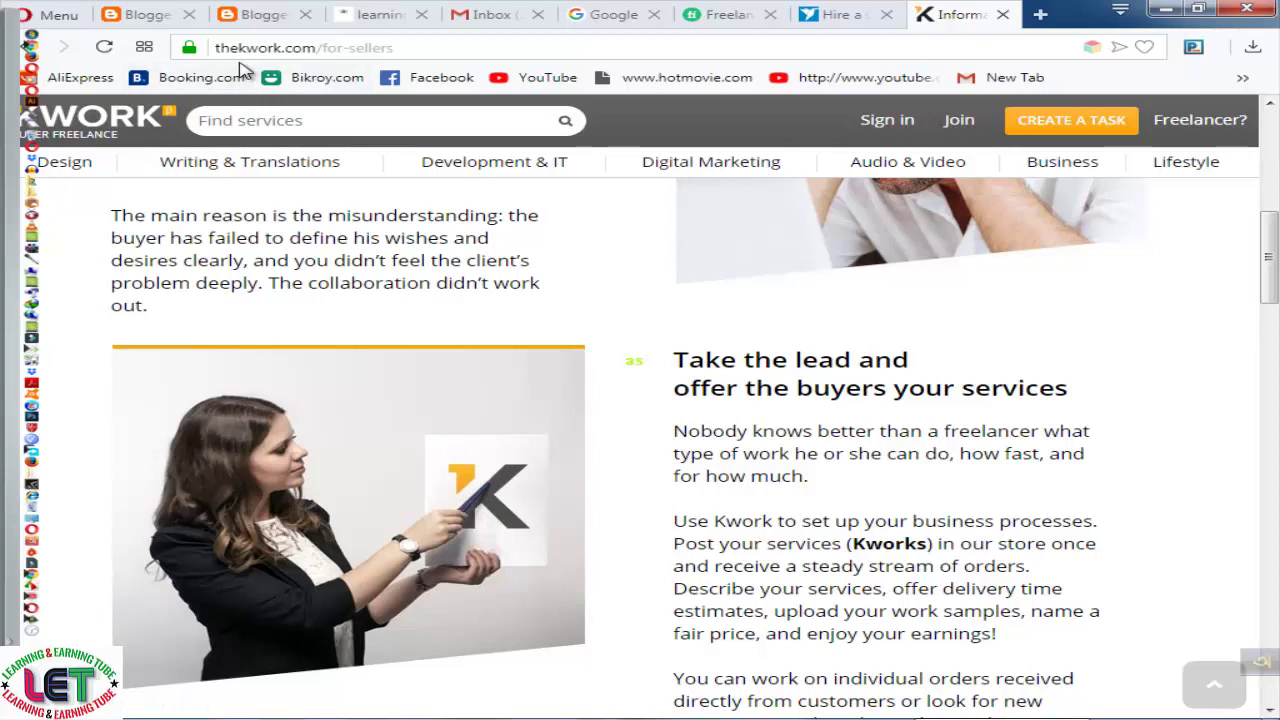
{"action": "mouse_move", "coordinate": [470, 161]}
{"action": "mouse_move", "coordinate": [305, 183]}
{"action": "scroll", "coordinate": [530, 562], "scroll_direction": "down", "scroll_amount": 7}
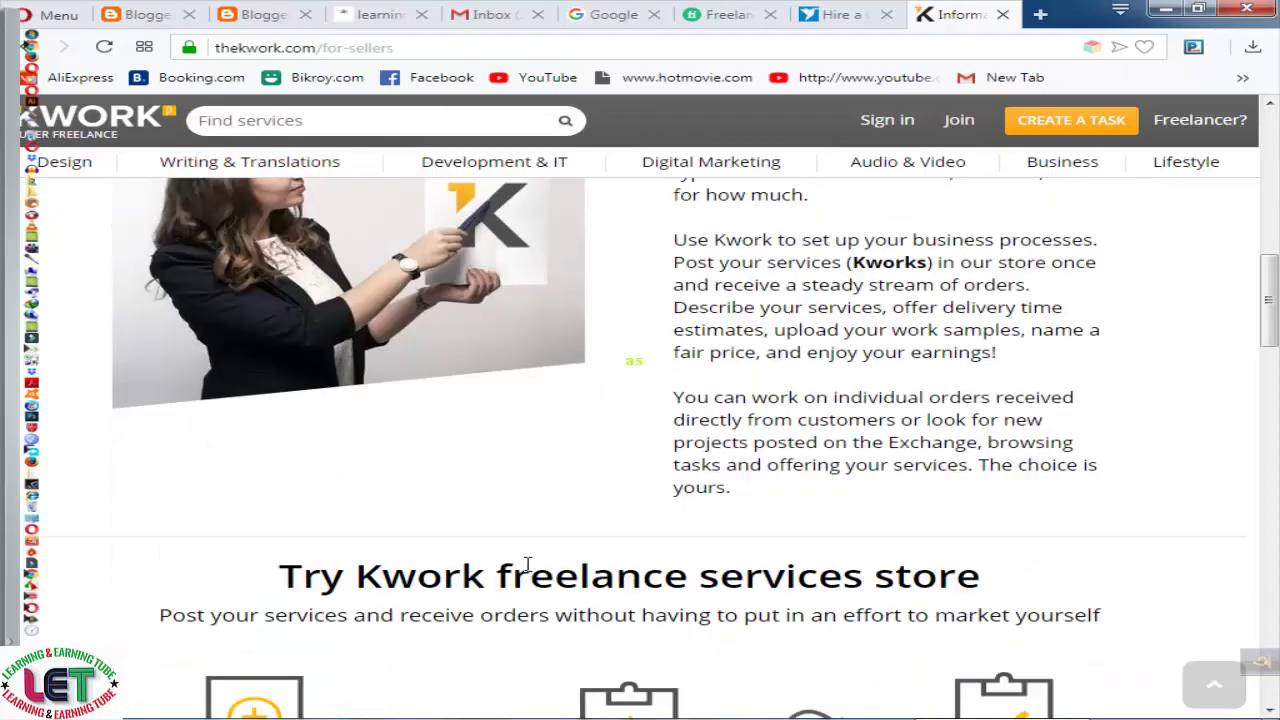
{"action": "scroll", "coordinate": [530, 562], "scroll_direction": "down", "scroll_amount": 8}
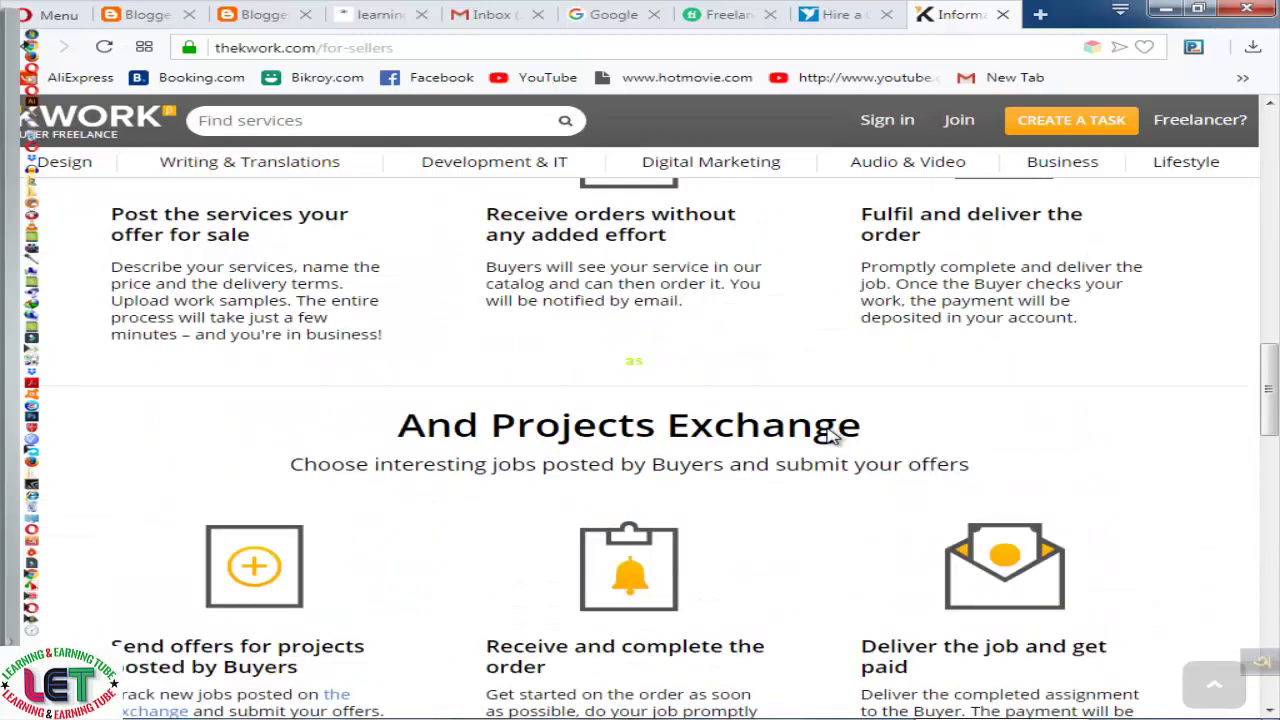
{"action": "scroll", "coordinate": [748, 497], "scroll_direction": "down", "scroll_amount": 10}
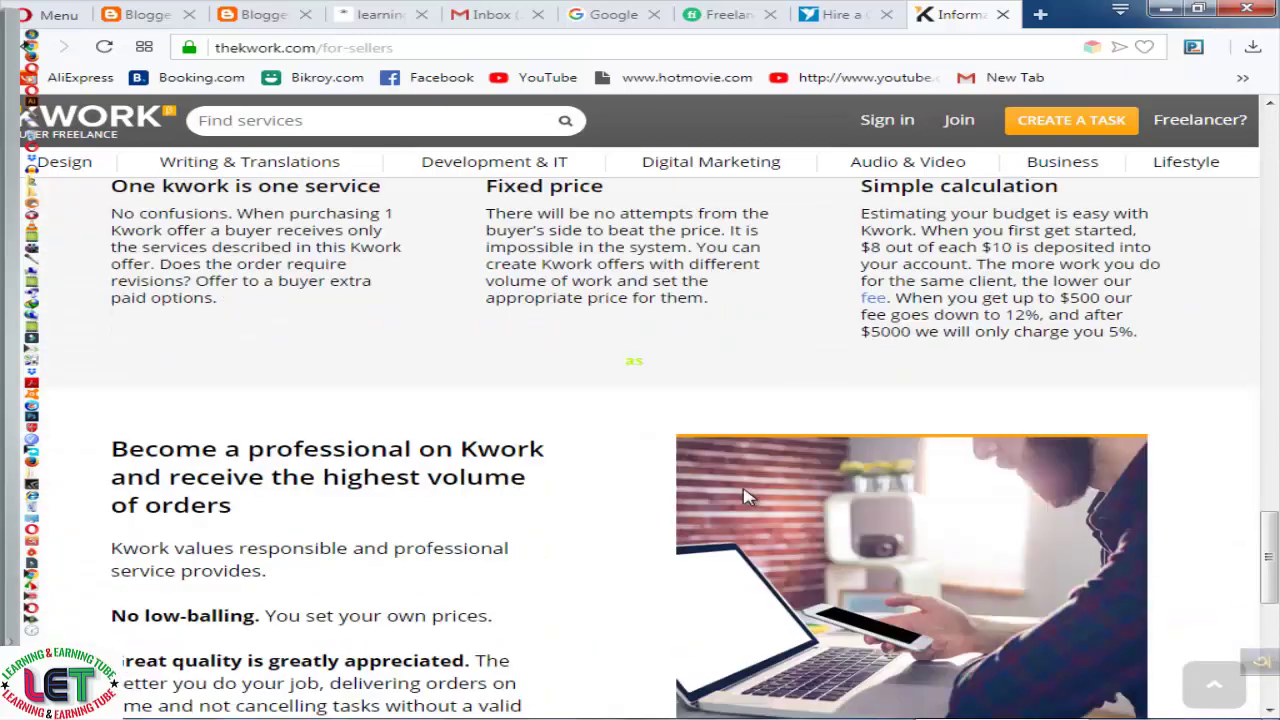
{"action": "scroll", "coordinate": [748, 497], "scroll_direction": "up", "scroll_amount": 7}
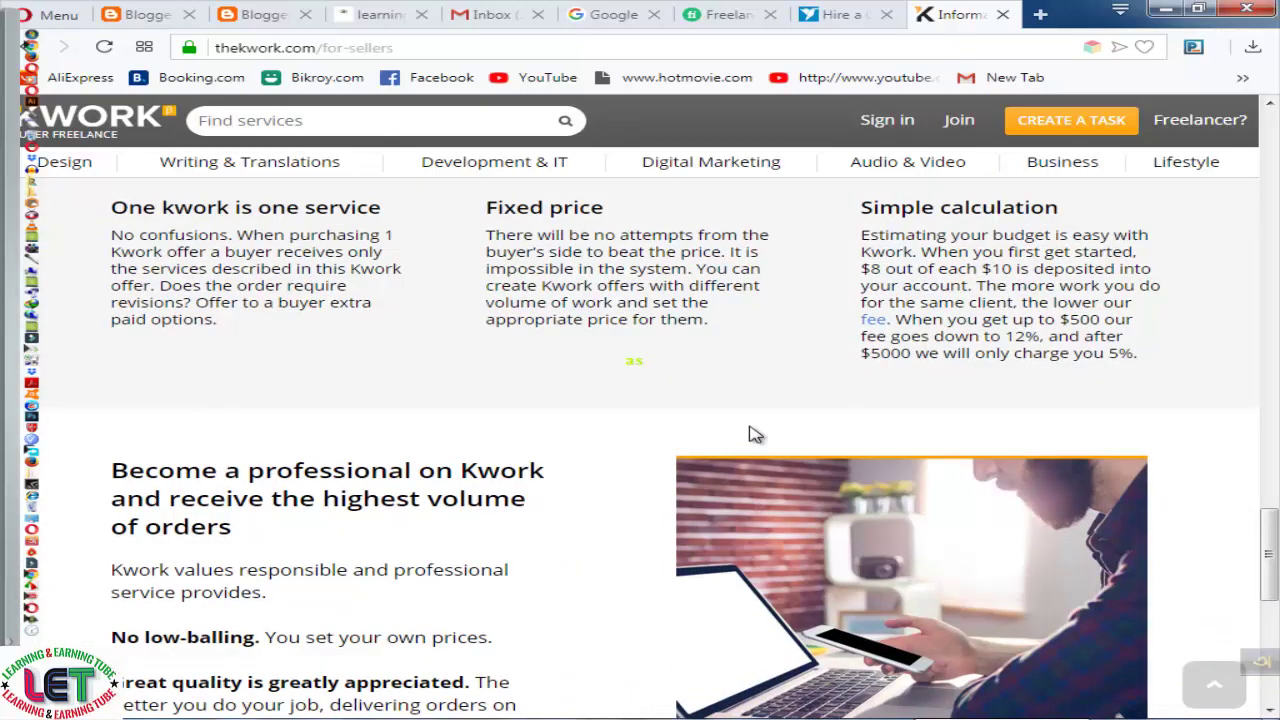
{"action": "scroll", "coordinate": [755, 434], "scroll_direction": "up", "scroll_amount": 6}
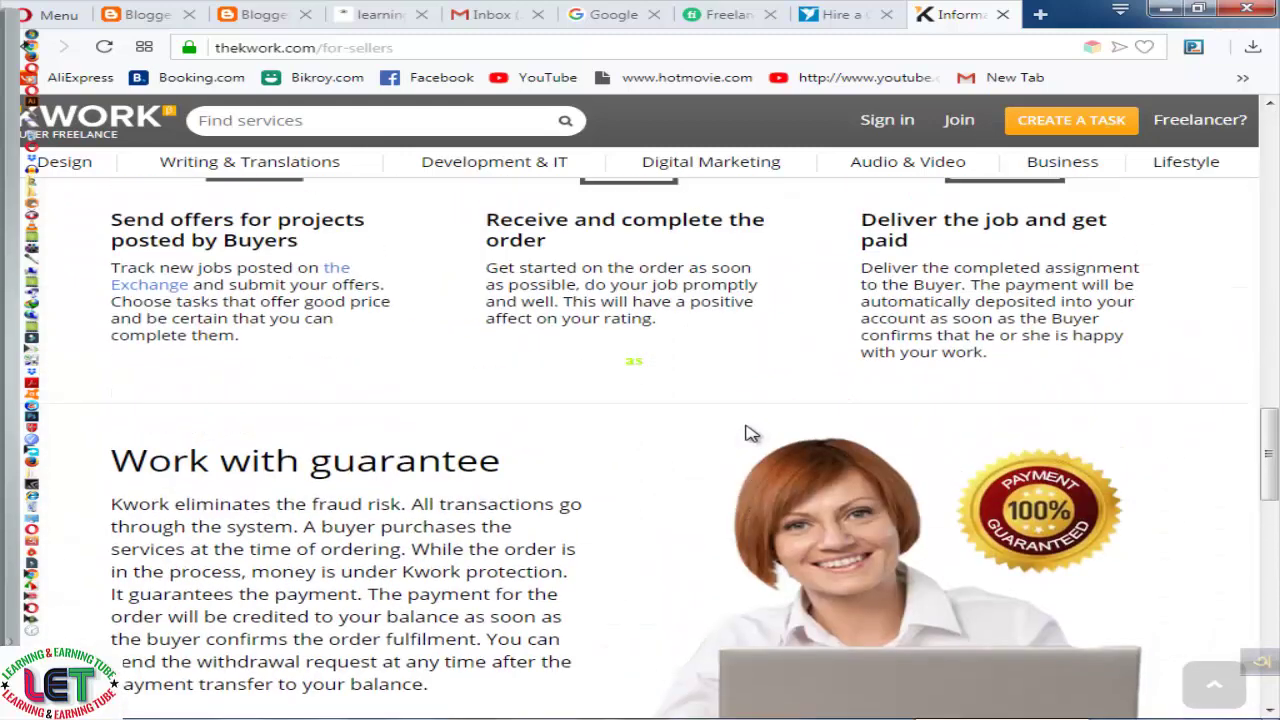
Switch to the open Google page and search for "what is life"
{"action": "left_click", "coordinate": [614, 14]}
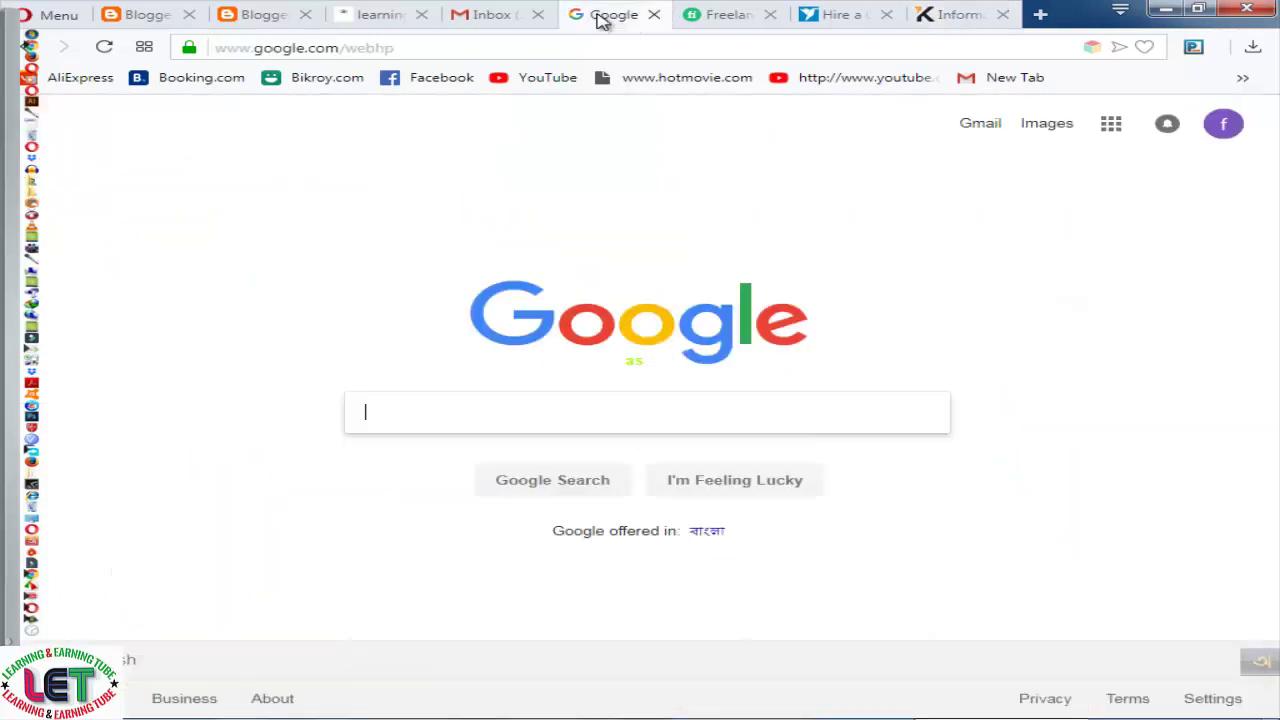
{"action": "left_click", "coordinate": [431, 410]}
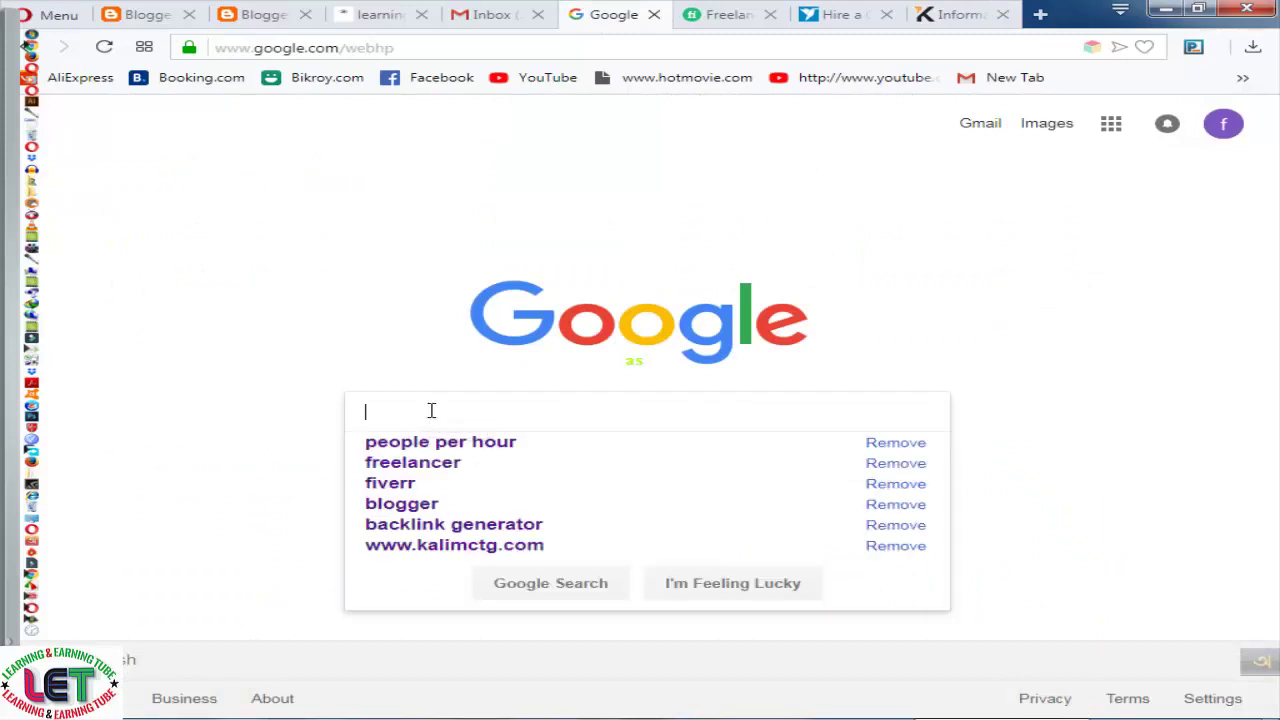
{"action": "type", "text": "what"}
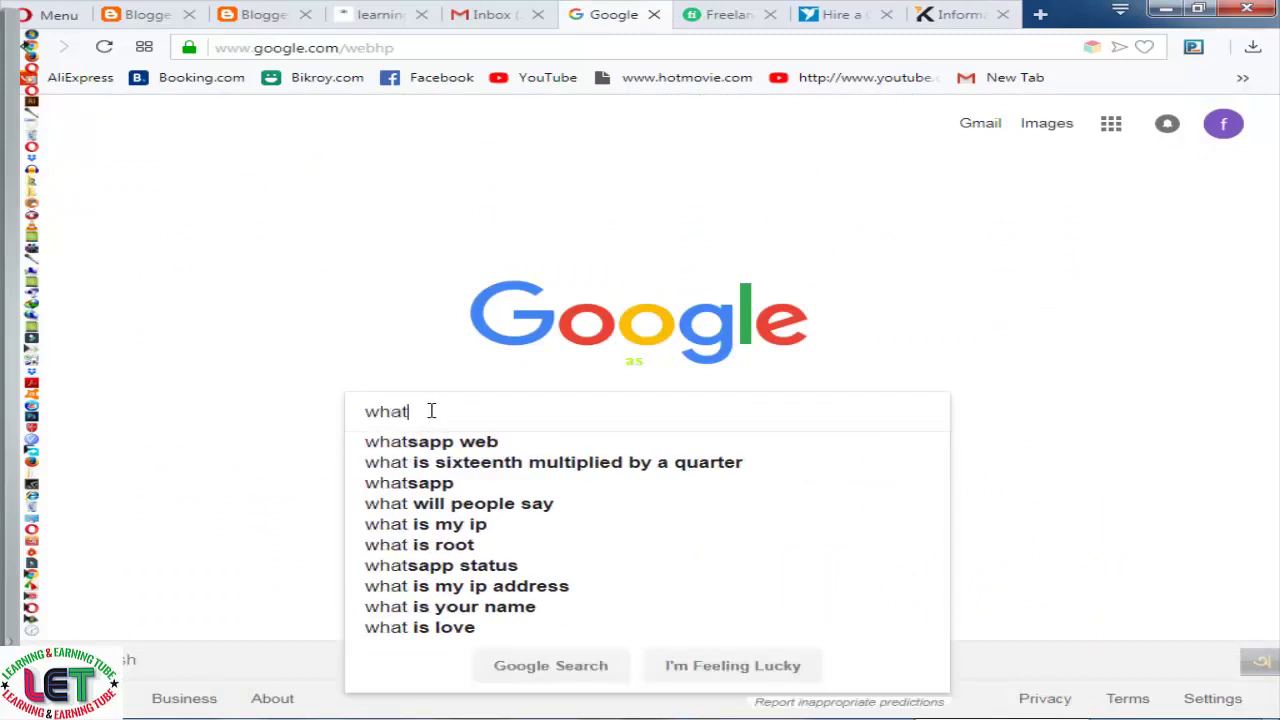
{"action": "type", "text": " is "}
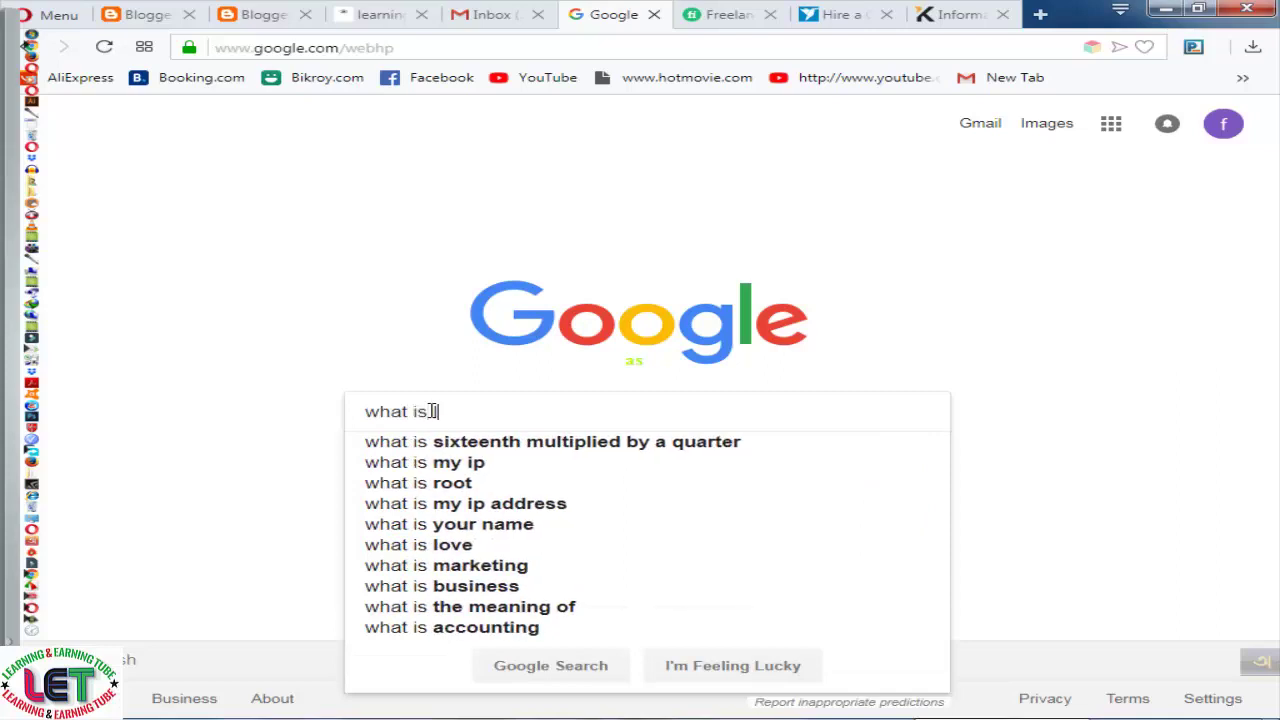
{"action": "type", "text": "life"}
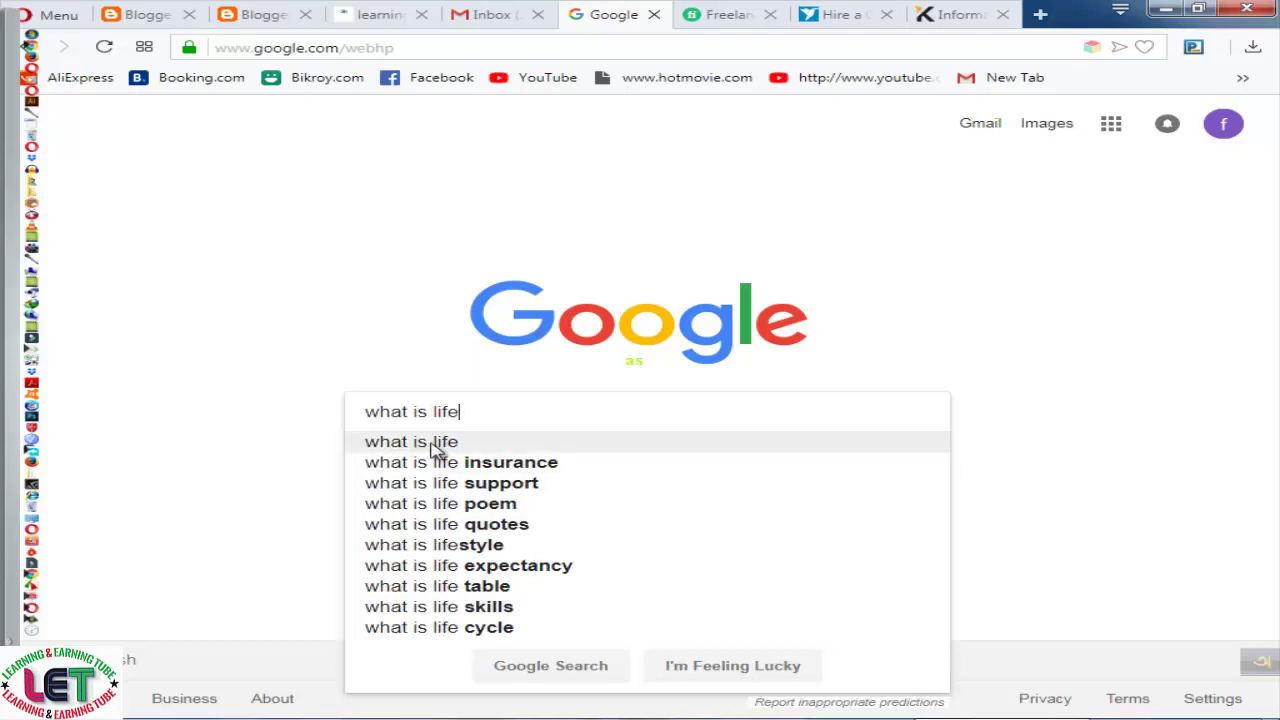
{"action": "left_click", "coordinate": [437, 451]}
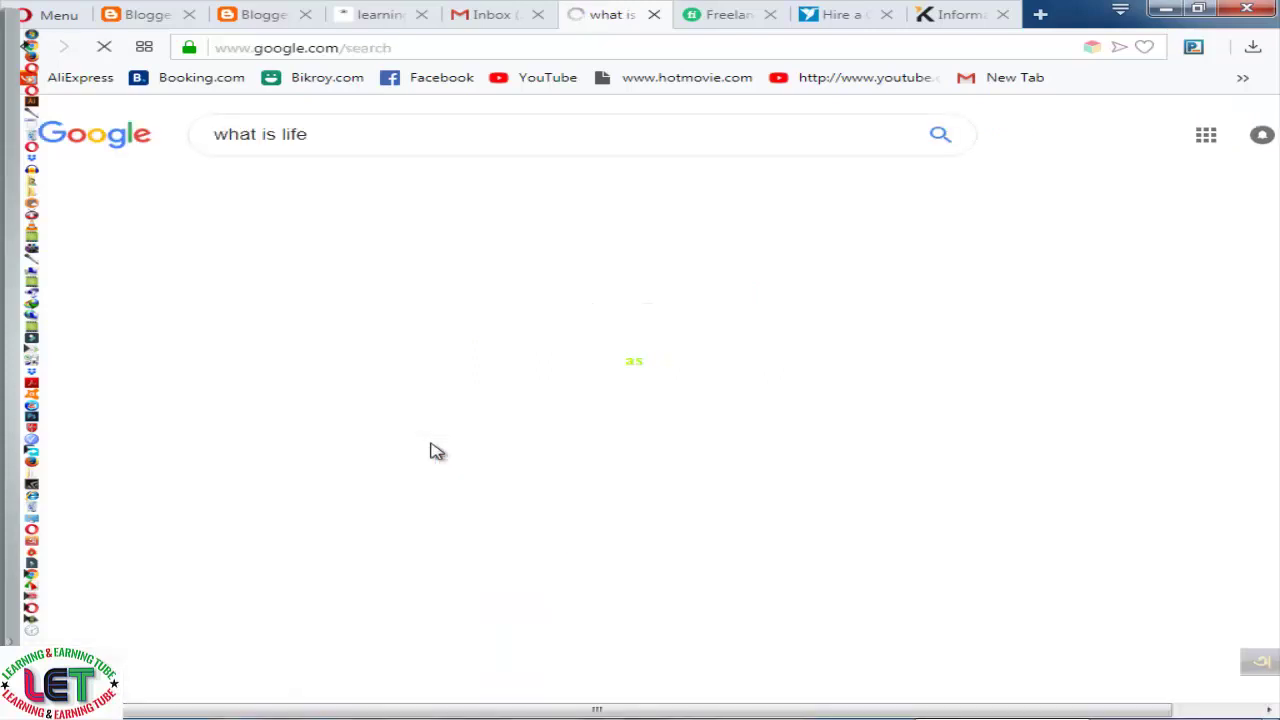
Look through the search results, from the ads and dictionary definition to the People also ask questions, videos and article links
{"action": "scroll", "coordinate": [450, 455], "scroll_direction": "down", "scroll_amount": 2}
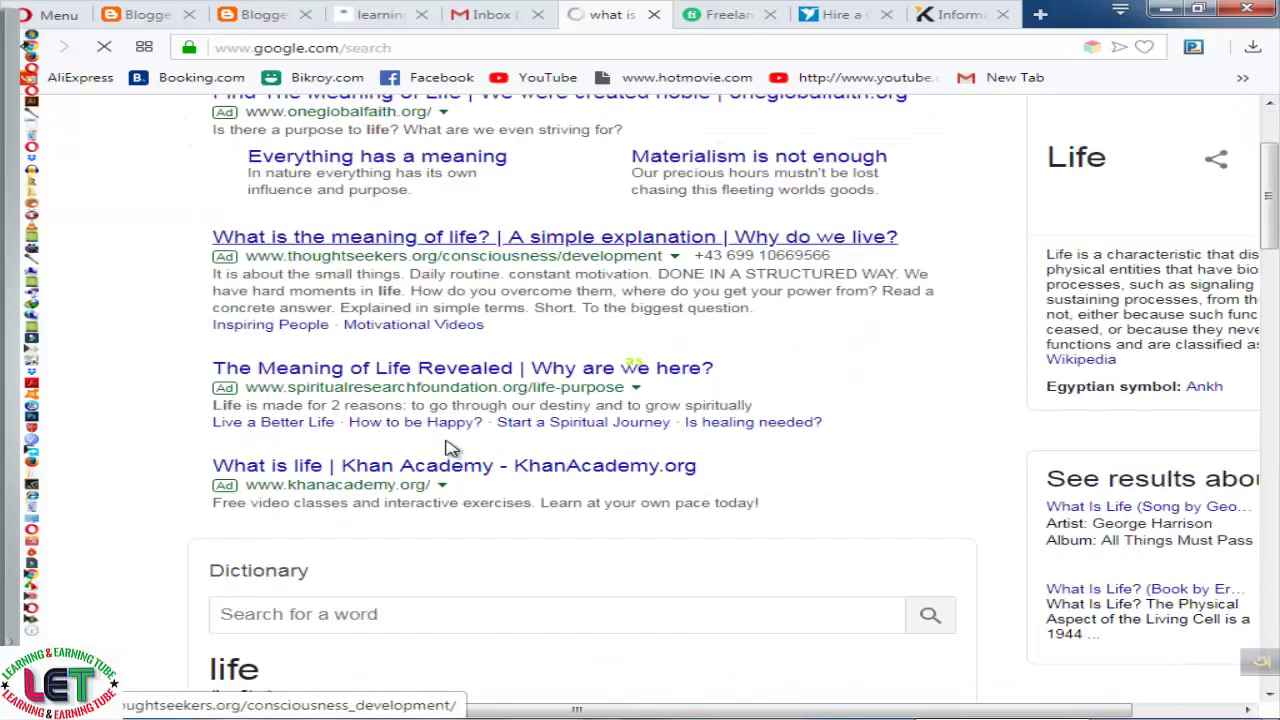
{"action": "scroll", "coordinate": [470, 460], "scroll_direction": "down", "scroll_amount": 4}
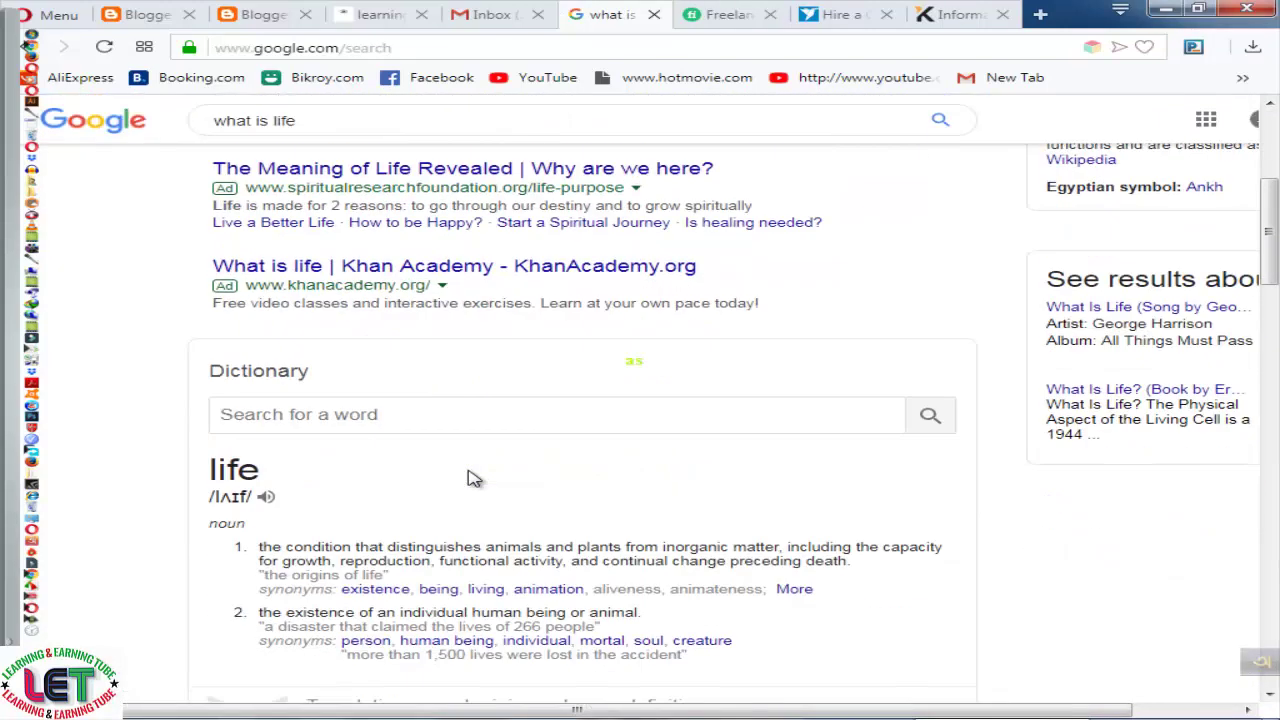
{"action": "scroll", "coordinate": [471, 478], "scroll_direction": "up", "scroll_amount": 7}
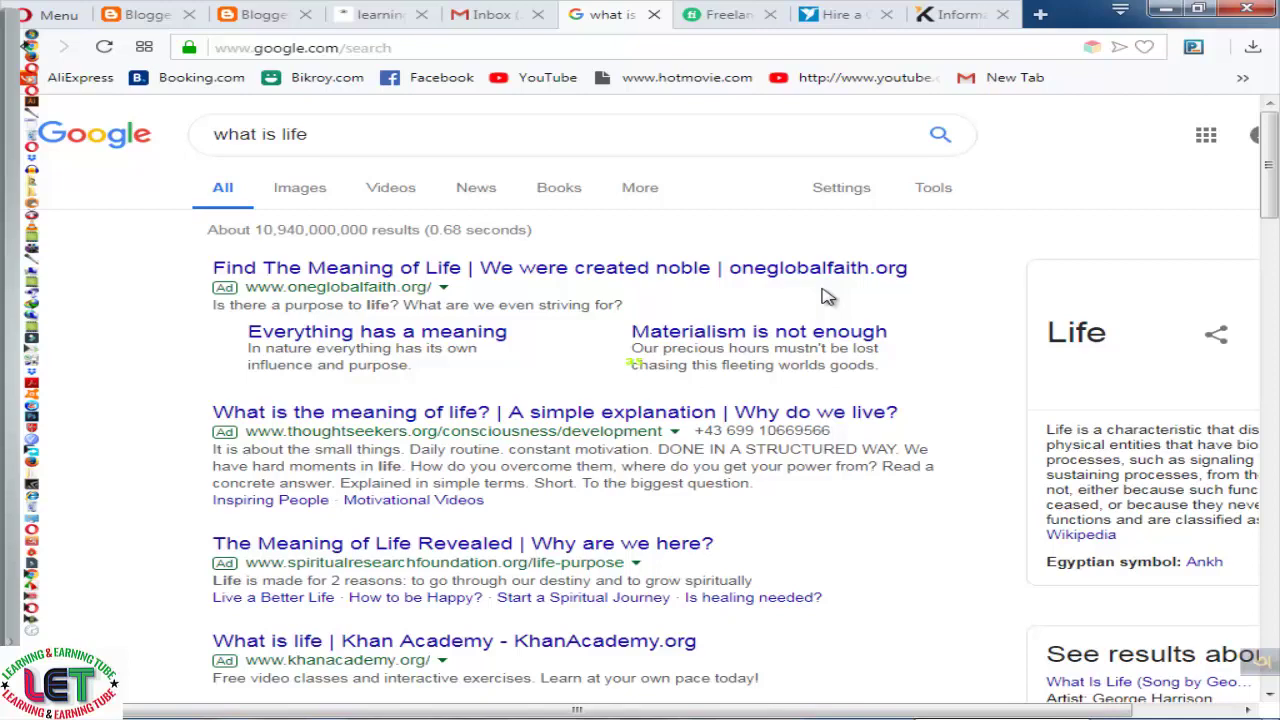
{"action": "scroll", "coordinate": [826, 296], "scroll_direction": "down", "scroll_amount": 3}
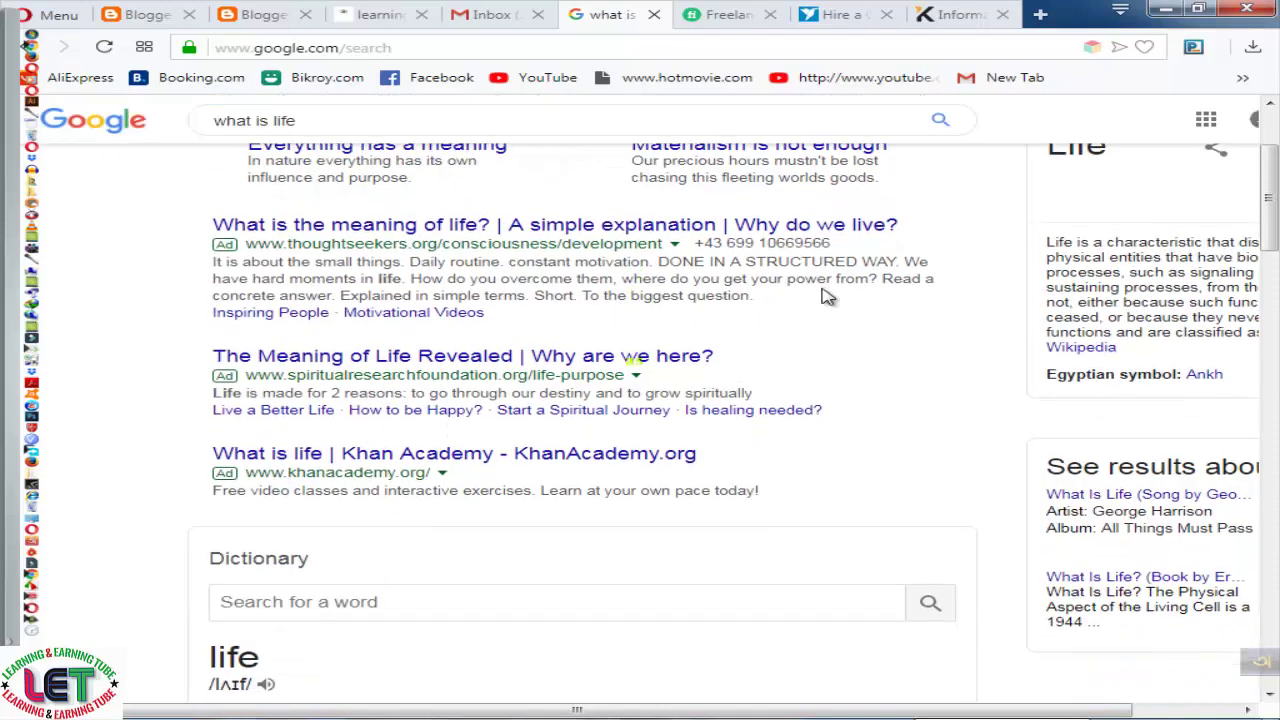
{"action": "scroll", "coordinate": [826, 296], "scroll_direction": "up", "scroll_amount": 1}
{"action": "scroll", "coordinate": [355, 175], "scroll_direction": "up", "scroll_amount": 1}
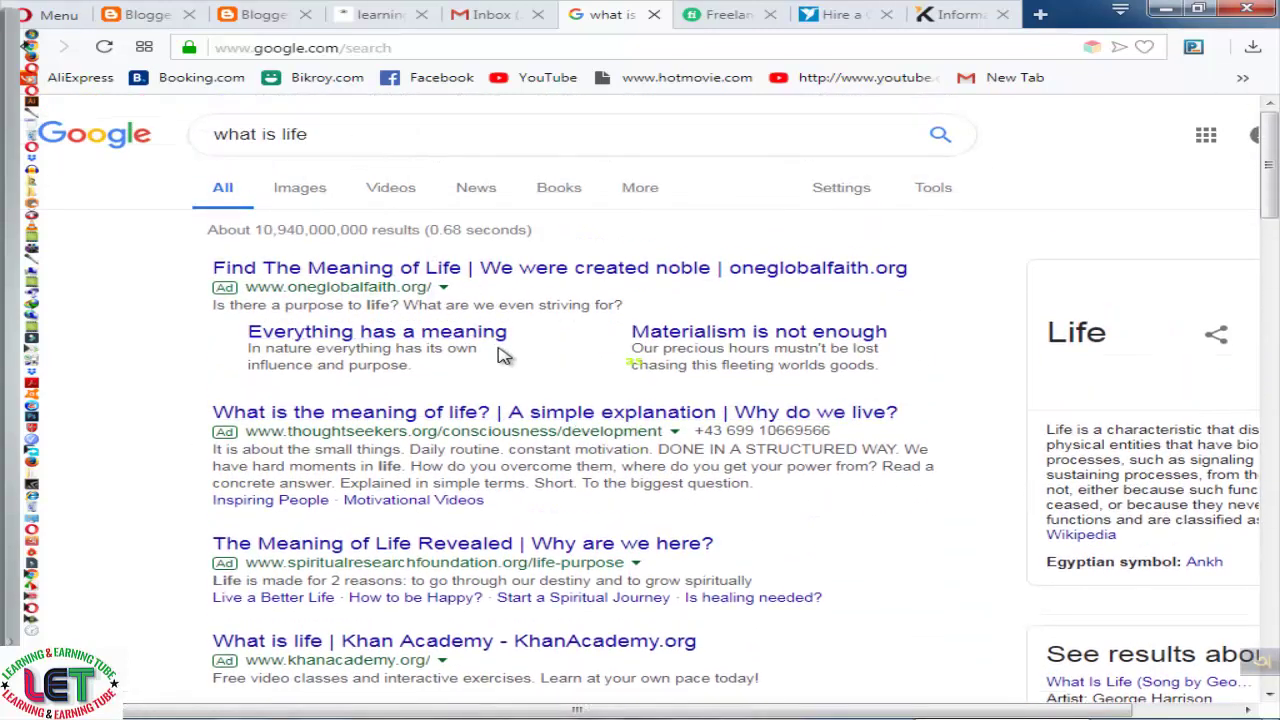
{"action": "scroll", "coordinate": [564, 325], "scroll_direction": "down", "scroll_amount": 1}
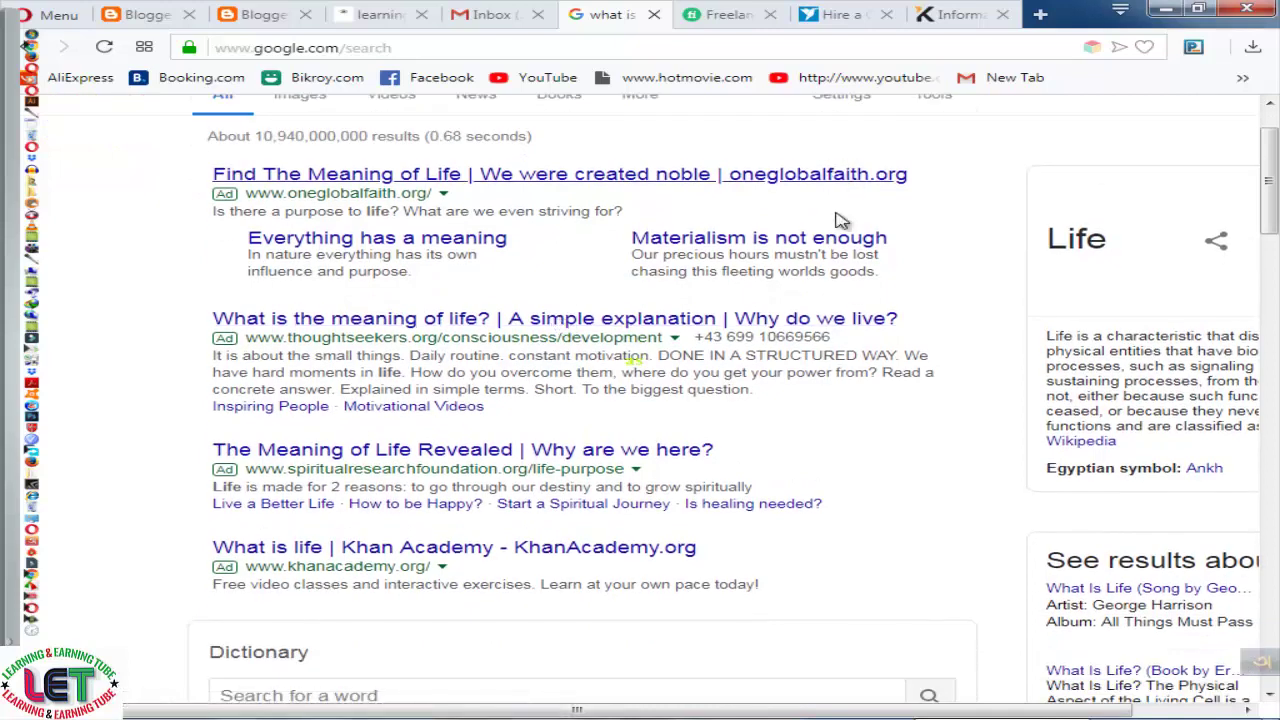
{"action": "scroll", "coordinate": [806, 468], "scroll_direction": "down", "scroll_amount": 6}
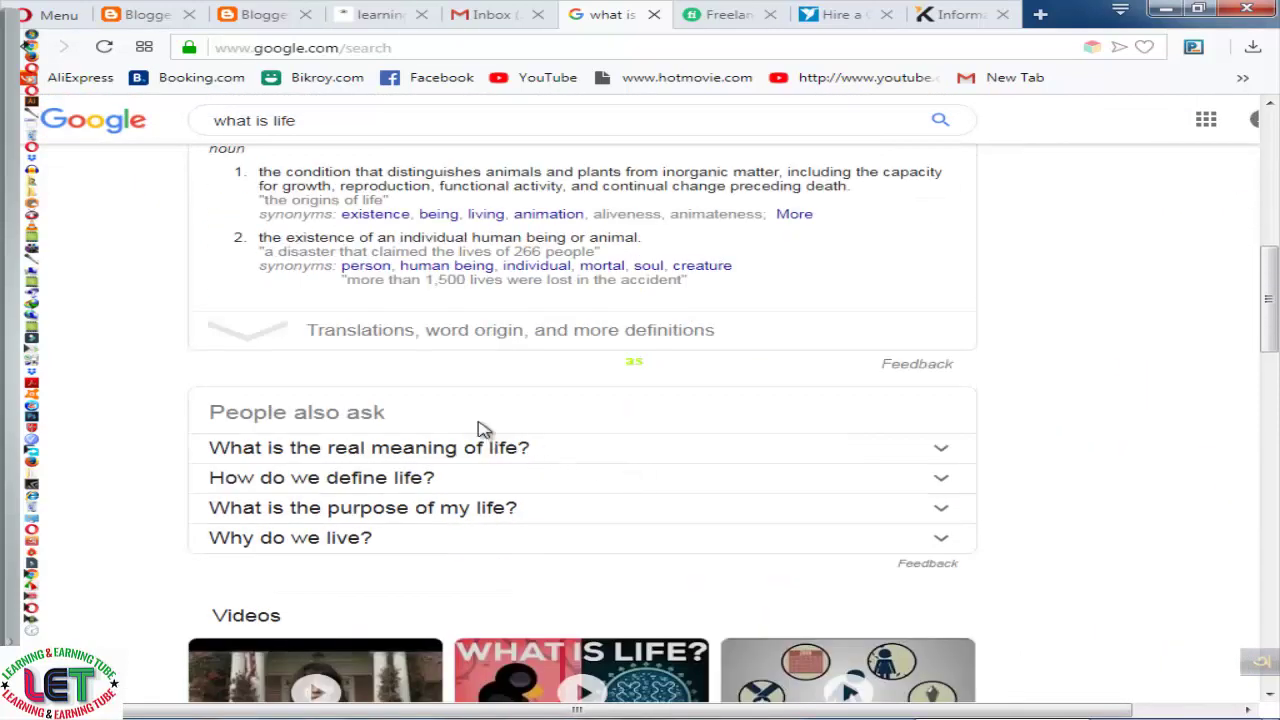
{"action": "scroll", "coordinate": [543, 451], "scroll_direction": "down", "scroll_amount": 3}
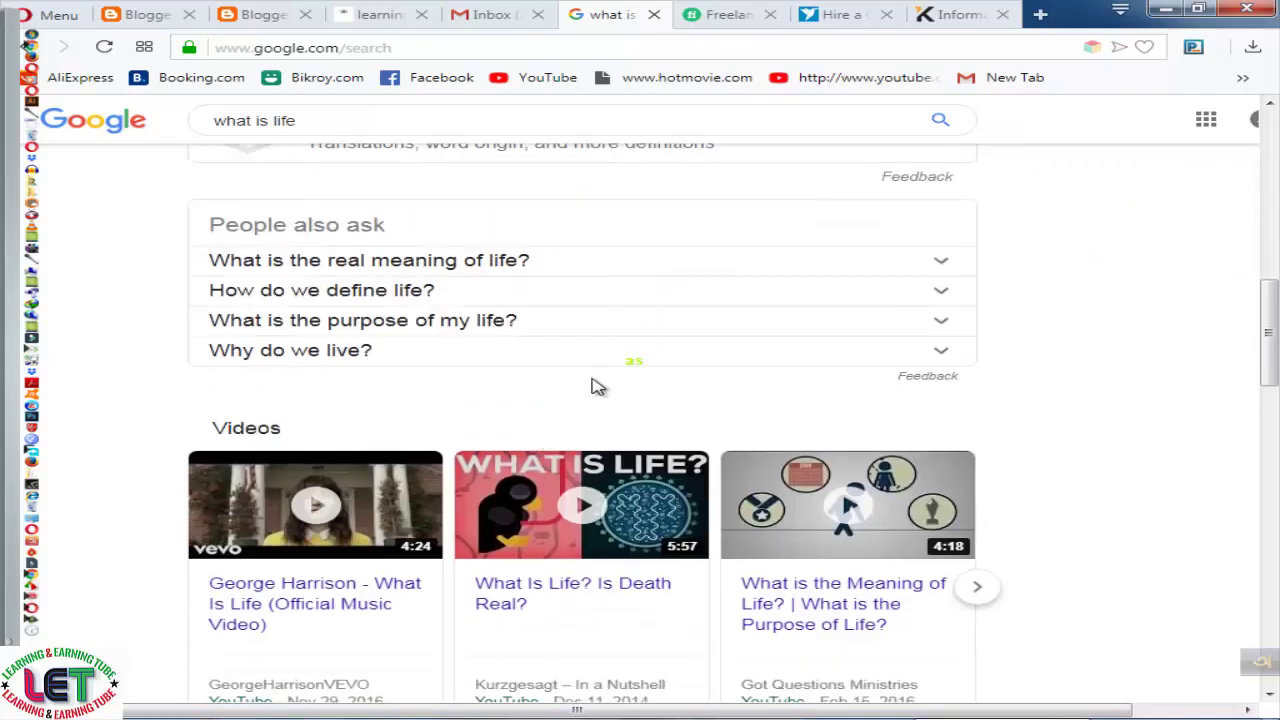
{"action": "scroll", "coordinate": [594, 388], "scroll_direction": "up", "scroll_amount": 1}
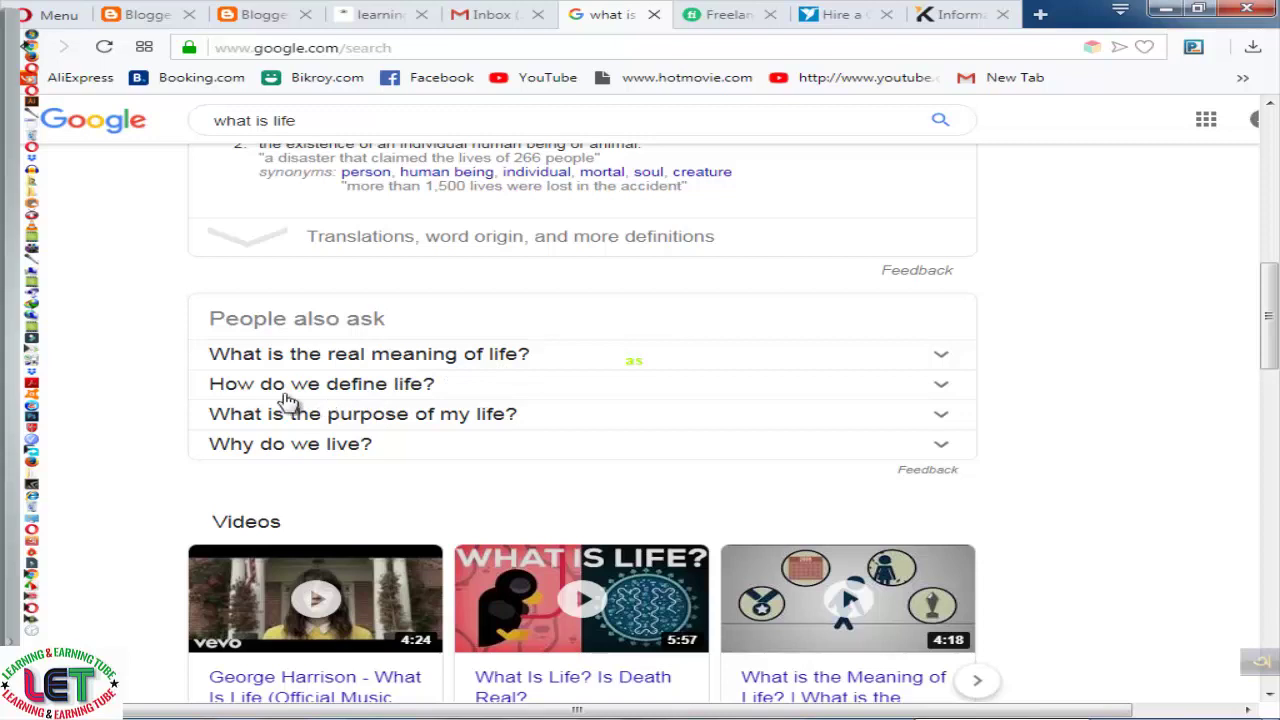
{"action": "scroll", "coordinate": [452, 407], "scroll_direction": "down", "scroll_amount": 1}
{"action": "scroll", "coordinate": [452, 407], "scroll_direction": "down", "scroll_amount": 1}
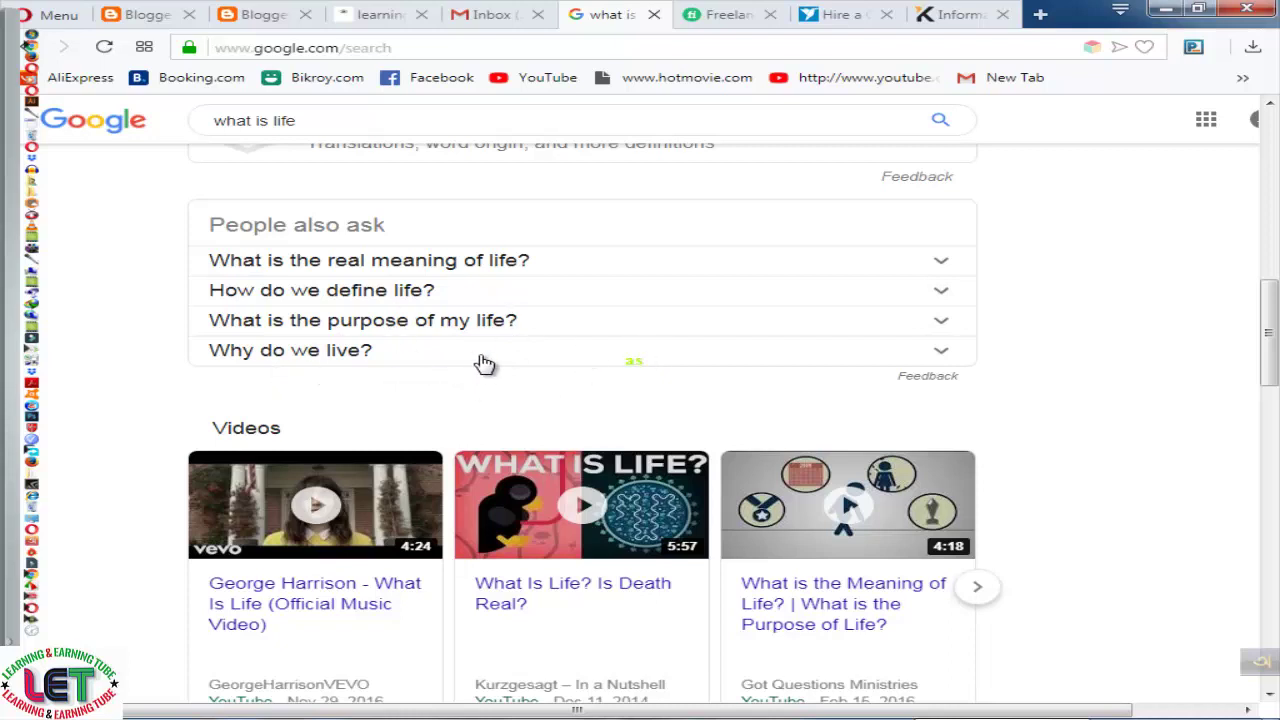
{"action": "scroll", "coordinate": [484, 362], "scroll_direction": "up", "scroll_amount": 1}
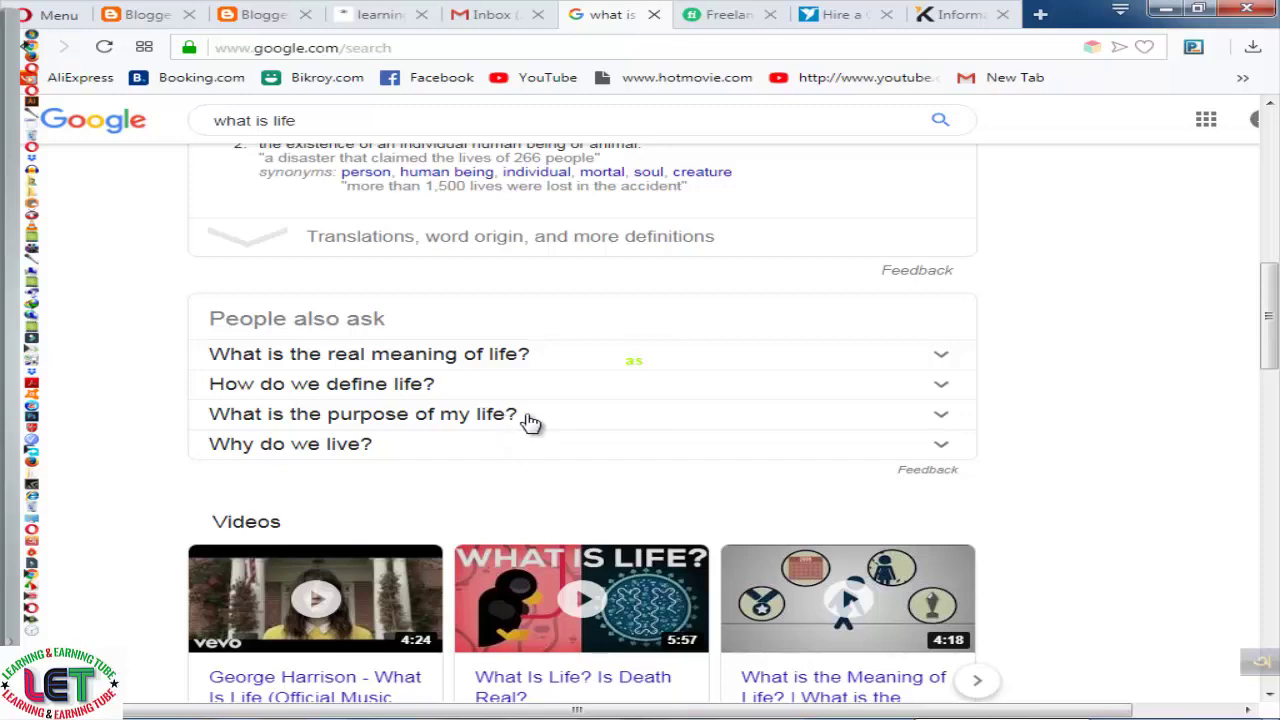
{"action": "scroll", "coordinate": [531, 426], "scroll_direction": "down", "scroll_amount": 2}
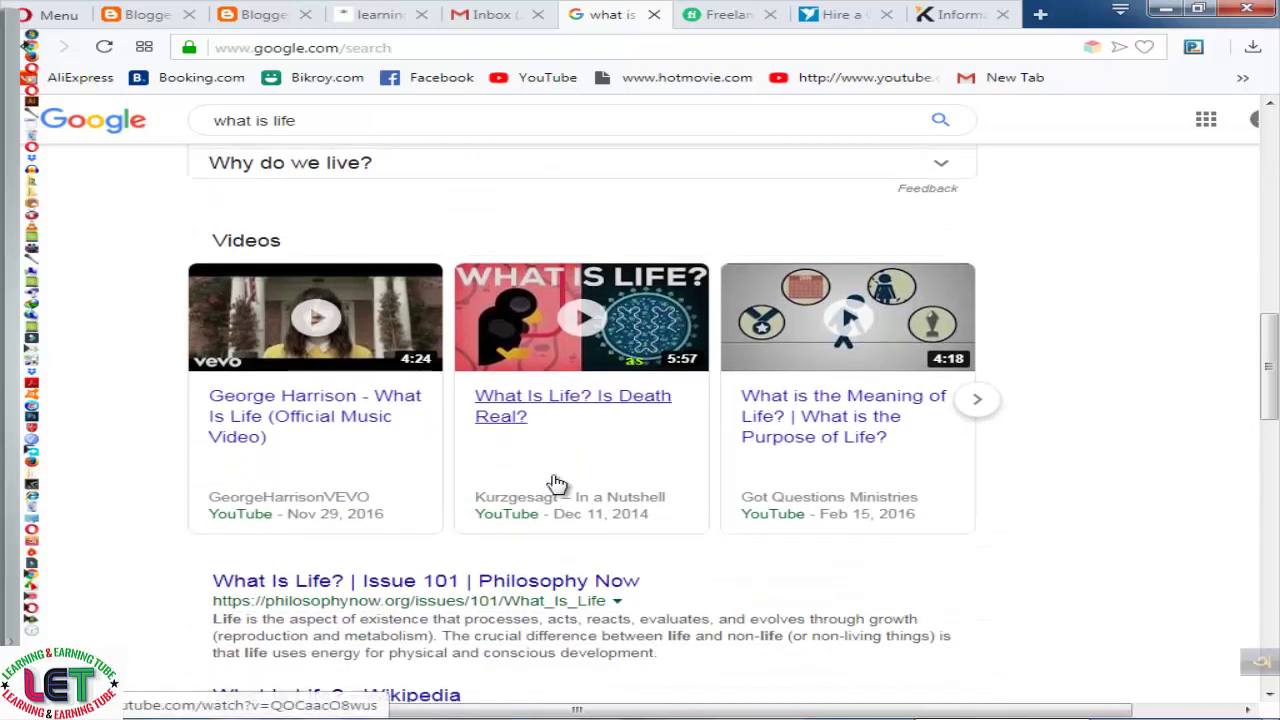
{"action": "scroll", "coordinate": [555, 508], "scroll_direction": "down", "scroll_amount": 4}
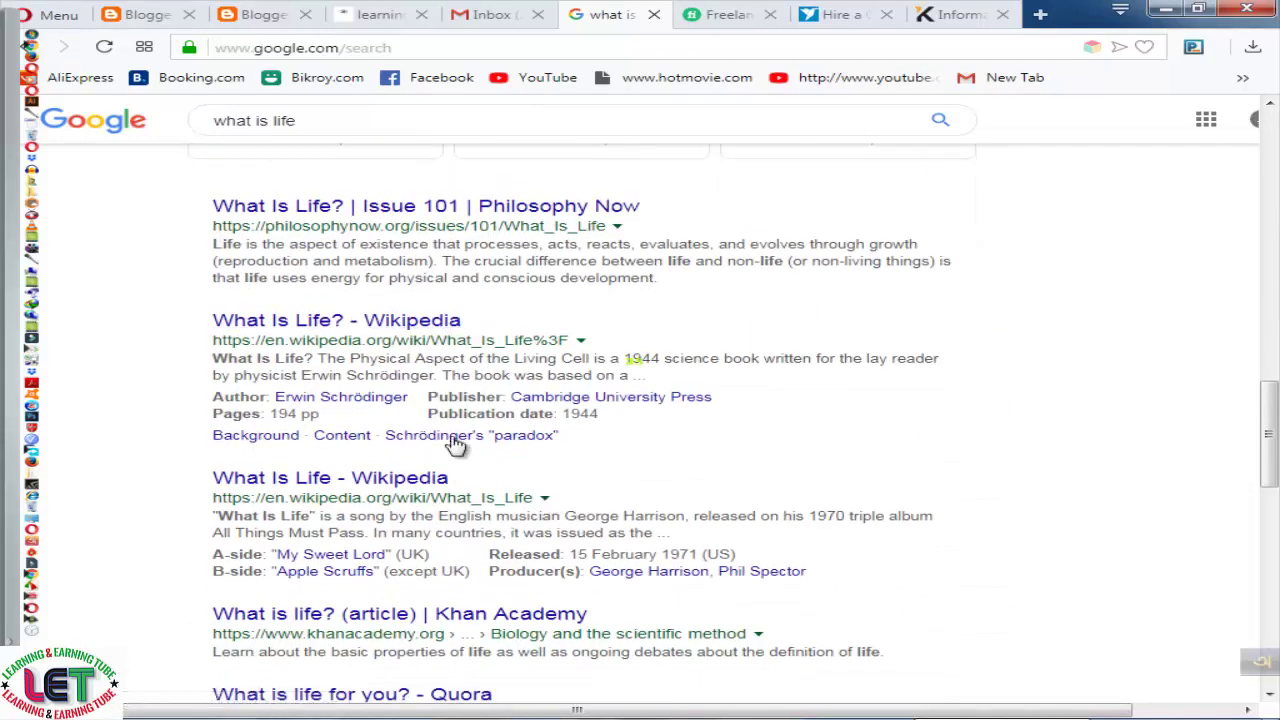
Open the Wikipedia article on the book "What Is Life?" and skim its sections, including Schrödinger's "paradox", Editions and See also
{"action": "left_click", "coordinate": [320, 330]}
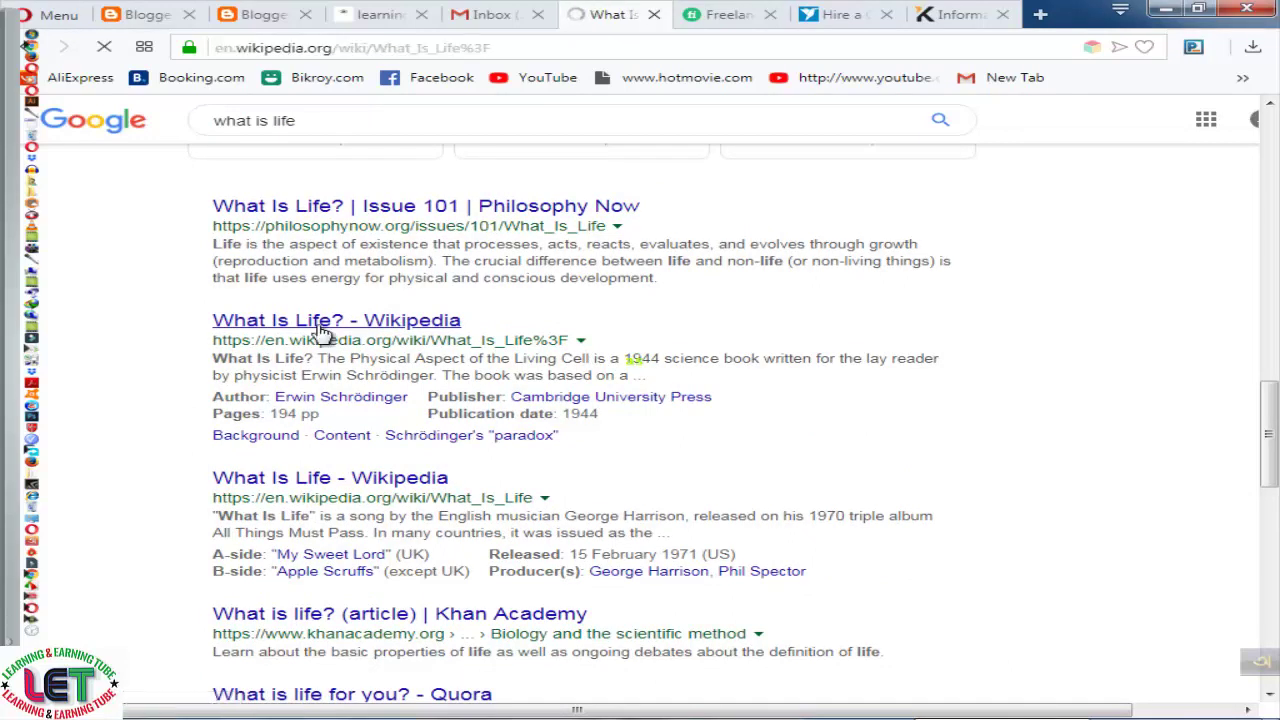
{"action": "scroll", "coordinate": [425, 478], "scroll_direction": "down", "scroll_amount": 10}
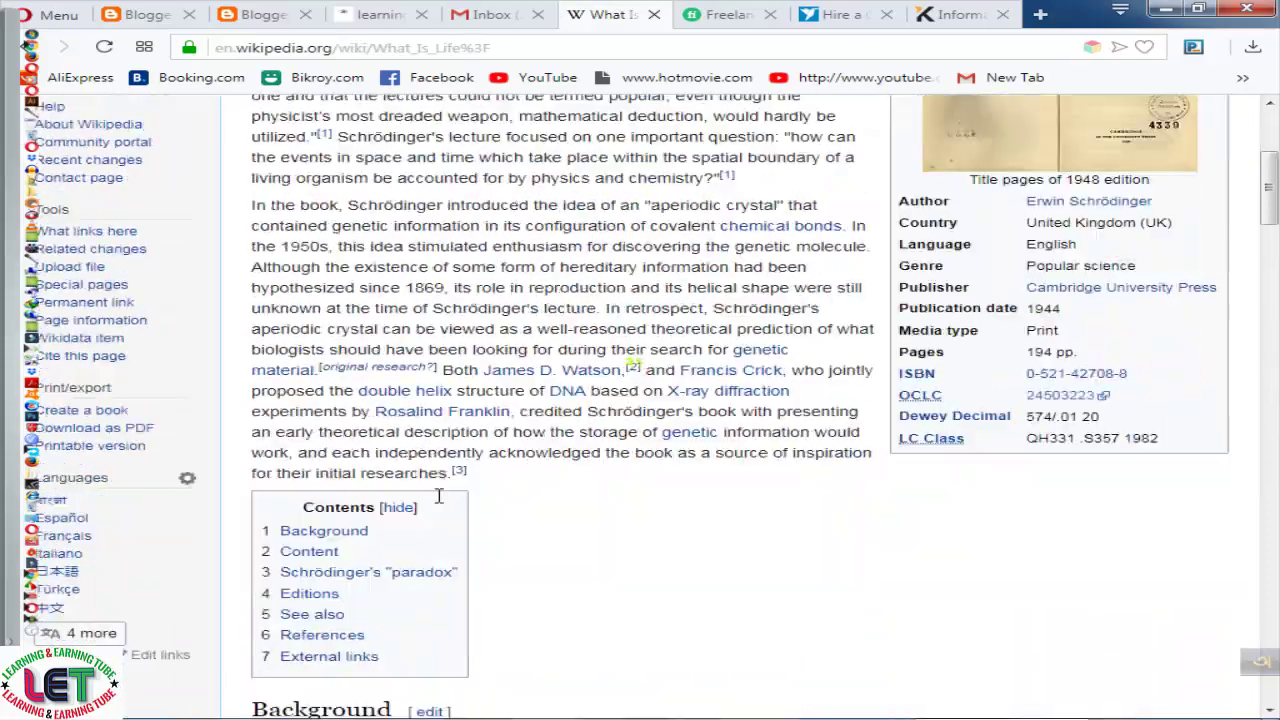
{"action": "scroll", "coordinate": [608, 459], "scroll_direction": "down", "scroll_amount": 12}
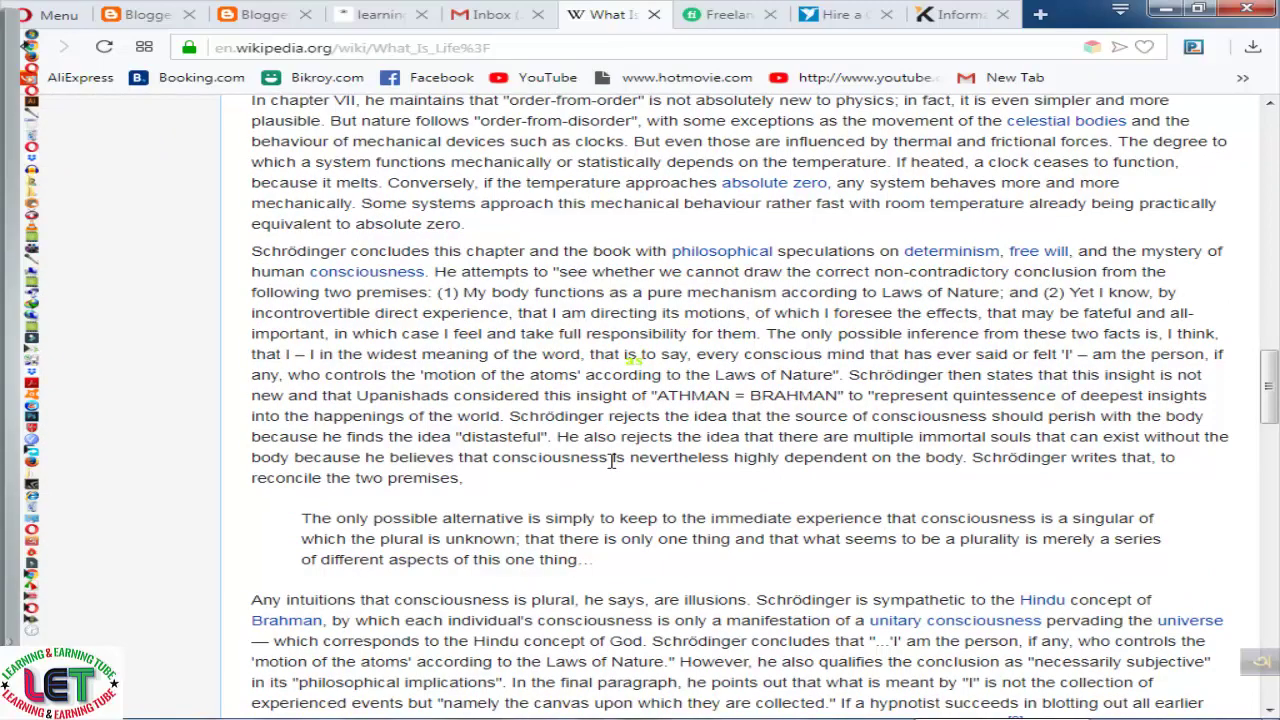
{"action": "scroll", "coordinate": [612, 460], "scroll_direction": "down", "scroll_amount": 8}
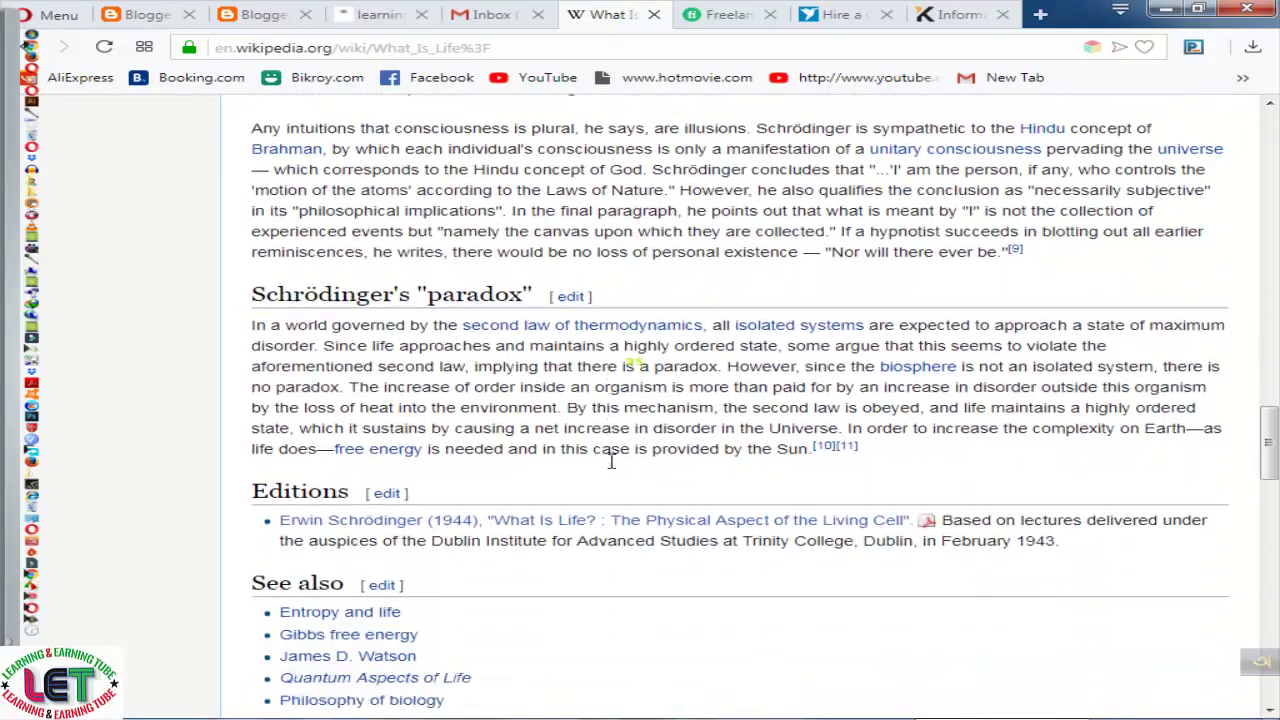
{"action": "scroll", "coordinate": [610, 466], "scroll_direction": "down", "scroll_amount": 4}
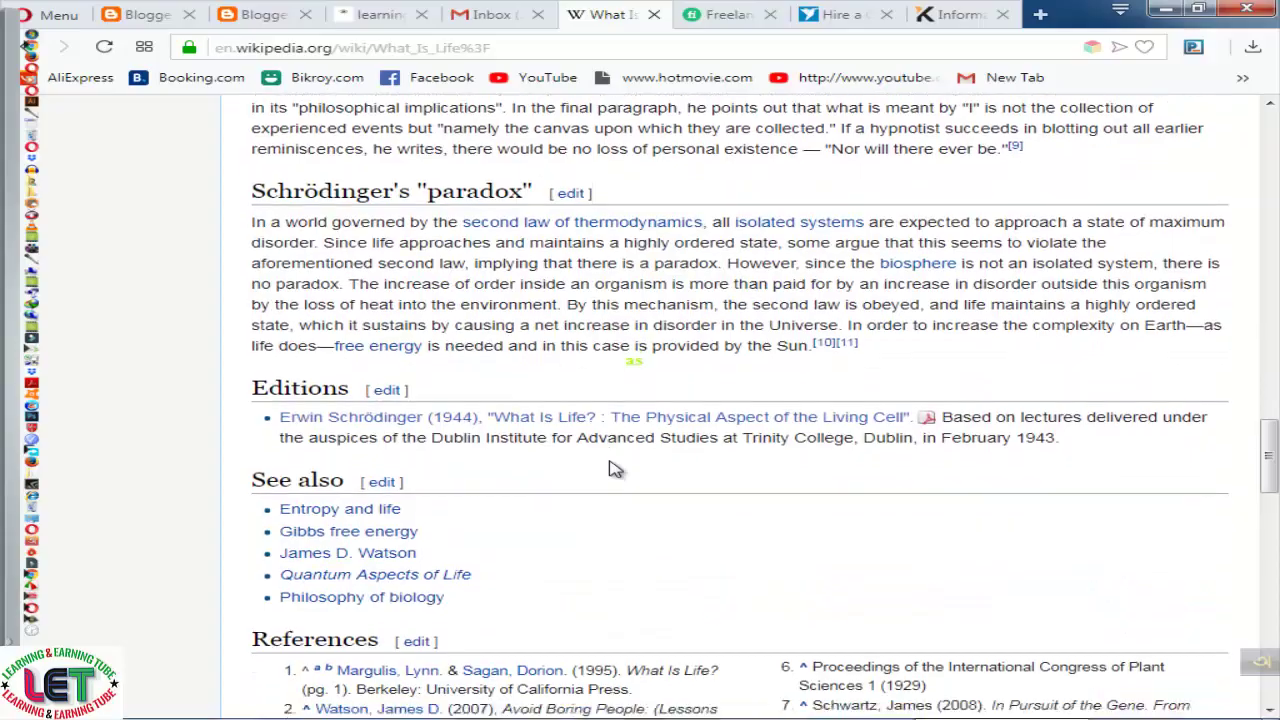
{"action": "scroll", "coordinate": [620, 480], "scroll_direction": "up", "scroll_amount": 12}
{"action": "scroll", "coordinate": [571, 471], "scroll_direction": "up", "scroll_amount": 15}
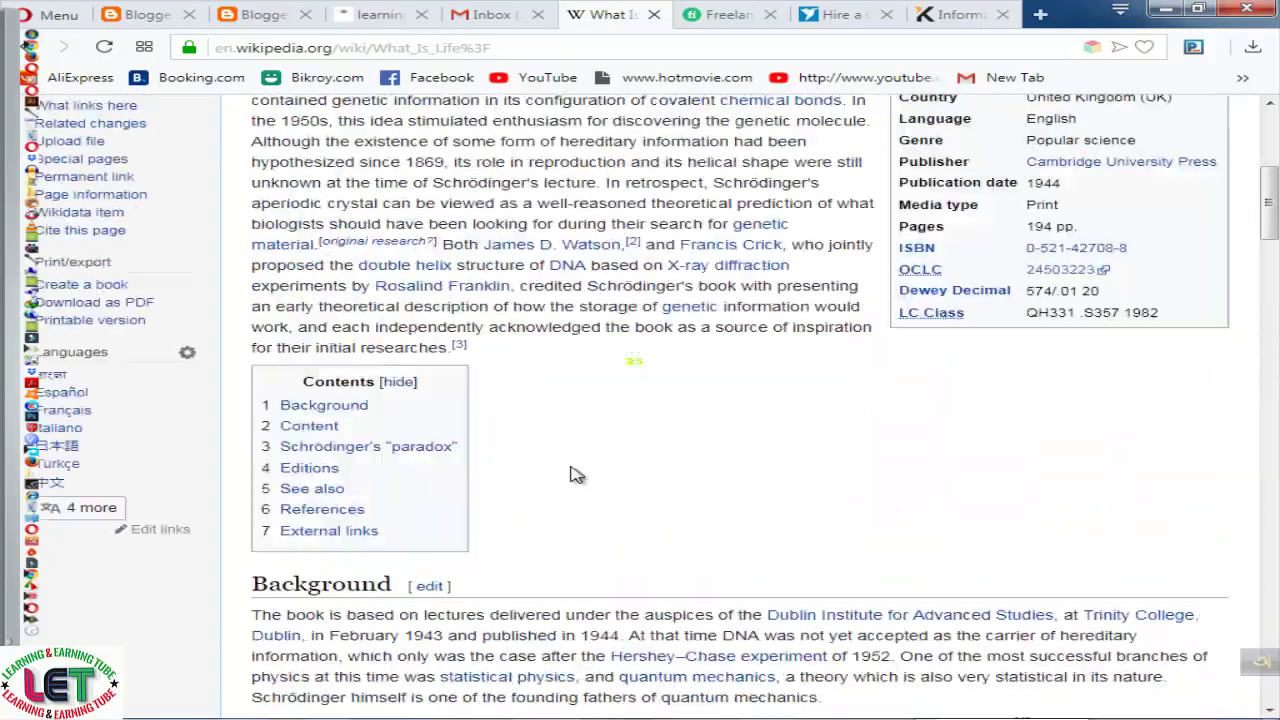
Return to the "what is life" results and look through the remaining links, images and related searches
{"action": "key", "text": "super+Down"}
{"action": "left_click", "coordinate": [164, 61]}
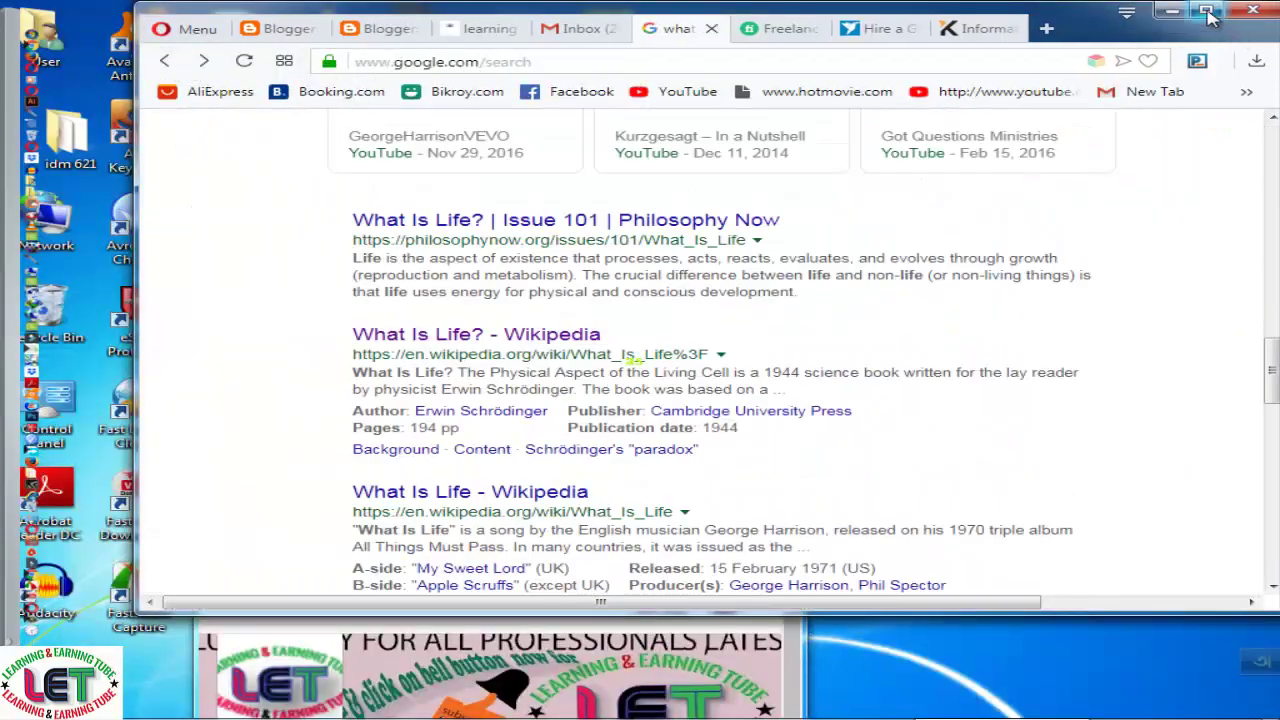
{"action": "key", "text": "super+Up"}
{"action": "scroll", "coordinate": [565, 507], "scroll_direction": "down", "scroll_amount": 1}
{"action": "scroll", "coordinate": [563, 508], "scroll_direction": "down", "scroll_amount": 15}
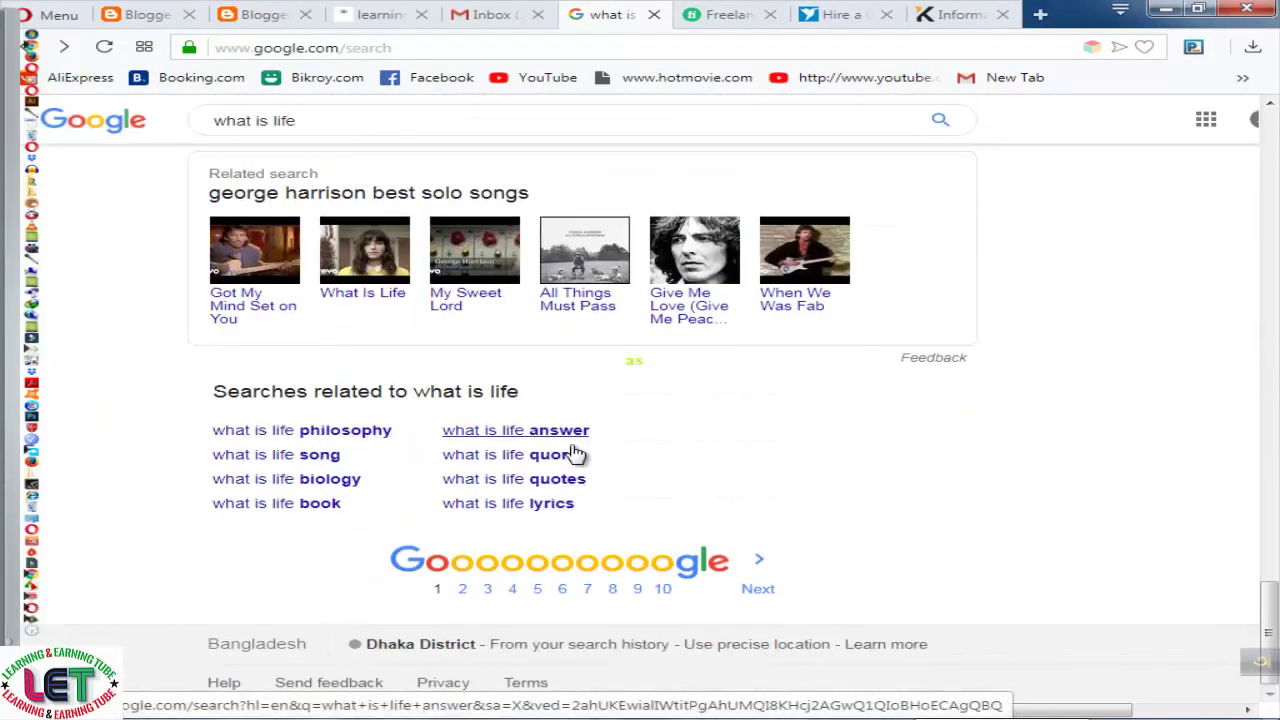
{"action": "scroll", "coordinate": [540, 490], "scroll_direction": "up", "scroll_amount": 7}
{"action": "scroll", "coordinate": [540, 488], "scroll_direction": "down", "scroll_amount": 2}
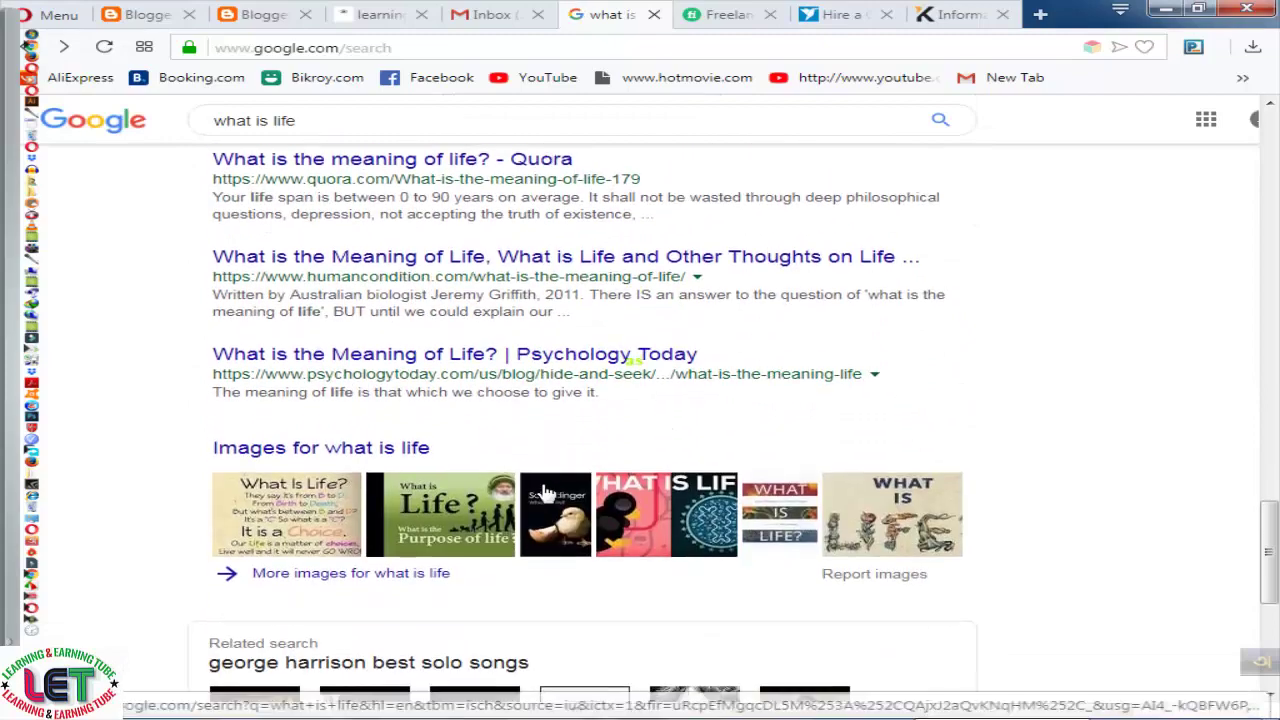
Expand the People also ask answers to "What is the real meaning of life?" and "How do we define life?"
{"action": "scroll", "coordinate": [540, 490], "scroll_direction": "up", "scroll_amount": 10}
{"action": "left_click", "coordinate": [312, 362]}
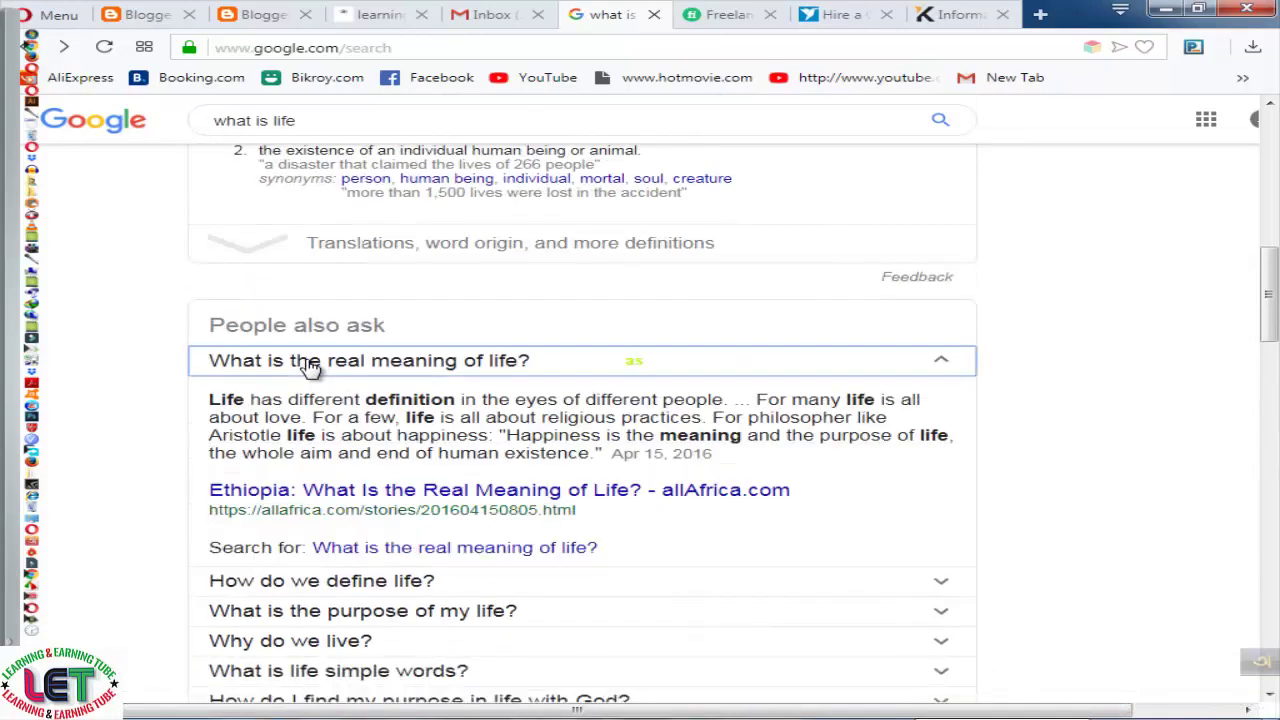
{"action": "scroll", "coordinate": [563, 471], "scroll_direction": "down", "scroll_amount": 1}
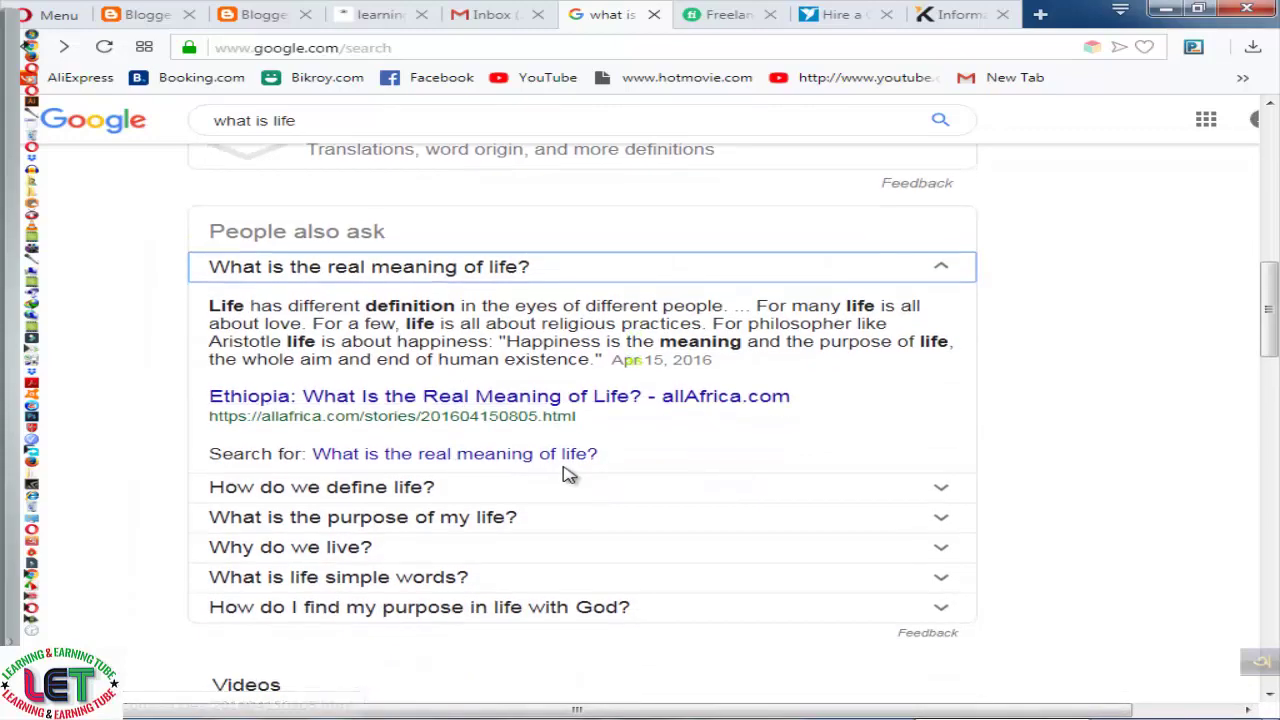
{"action": "scroll", "coordinate": [703, 483], "scroll_direction": "down", "scroll_amount": 2}
{"action": "scroll", "coordinate": [706, 409], "scroll_direction": "up", "scroll_amount": 1}
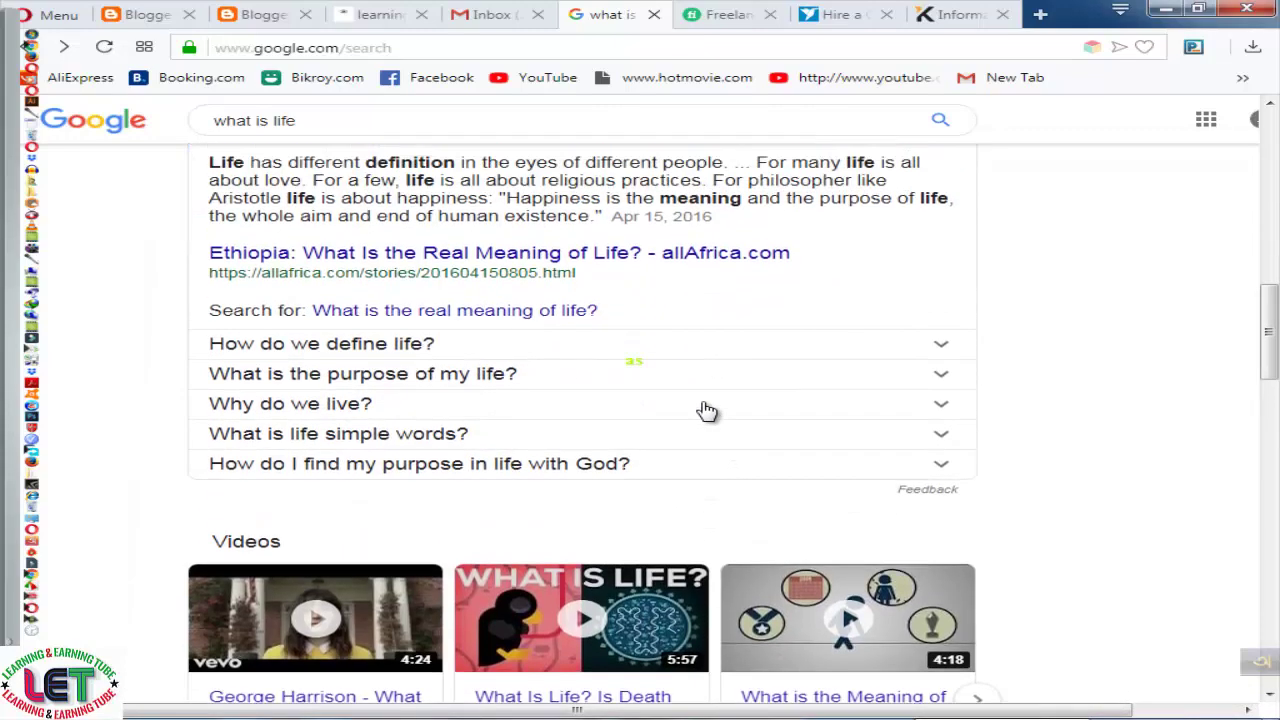
{"action": "left_click", "coordinate": [371, 397]}
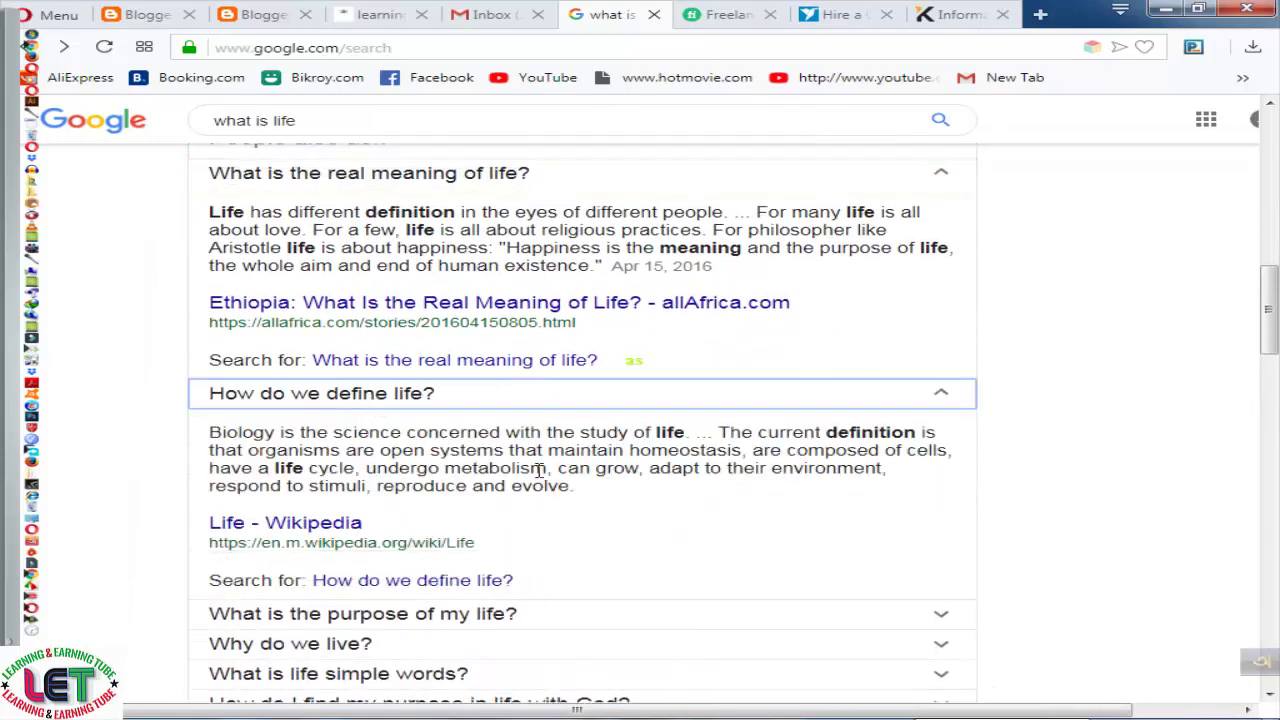
{"action": "scroll", "coordinate": [528, 534], "scroll_direction": "down", "scroll_amount": 1}
Expand the answers to "What is the purpose of my life?" and "Why do we live?" and look them over
{"action": "left_click", "coordinate": [411, 530]}
{"action": "scroll", "coordinate": [570, 488], "scroll_direction": "down", "scroll_amount": 3}
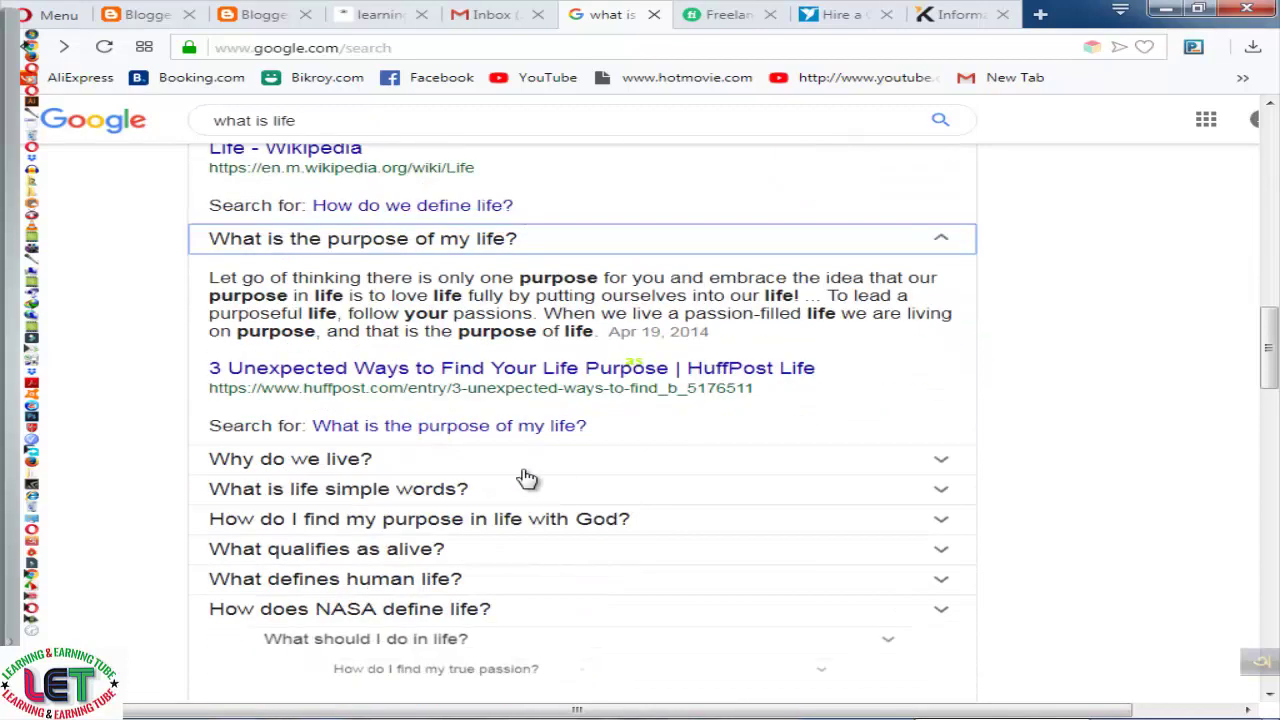
{"action": "left_click", "coordinate": [320, 462]}
{"action": "scroll", "coordinate": [590, 477], "scroll_direction": "up", "scroll_amount": 3}
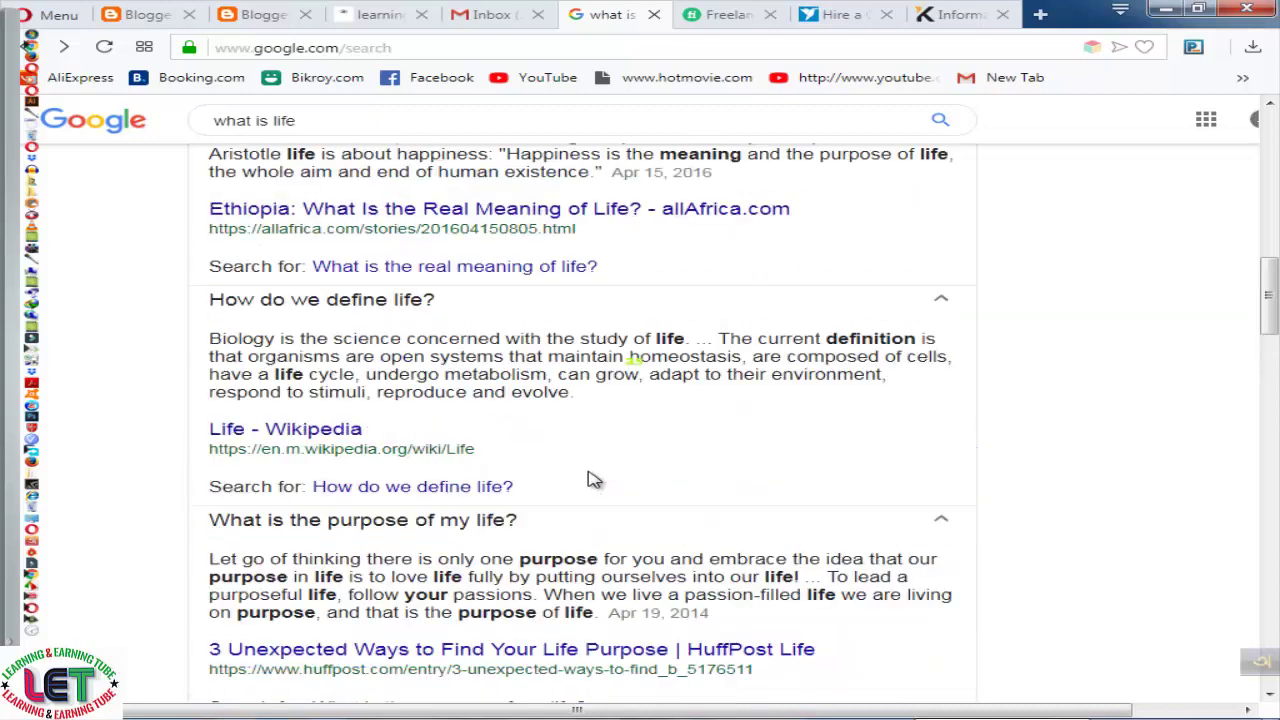
{"action": "scroll", "coordinate": [590, 479], "scroll_direction": "down", "scroll_amount": 2}
{"action": "scroll", "coordinate": [592, 480], "scroll_direction": "down", "scroll_amount": 2}
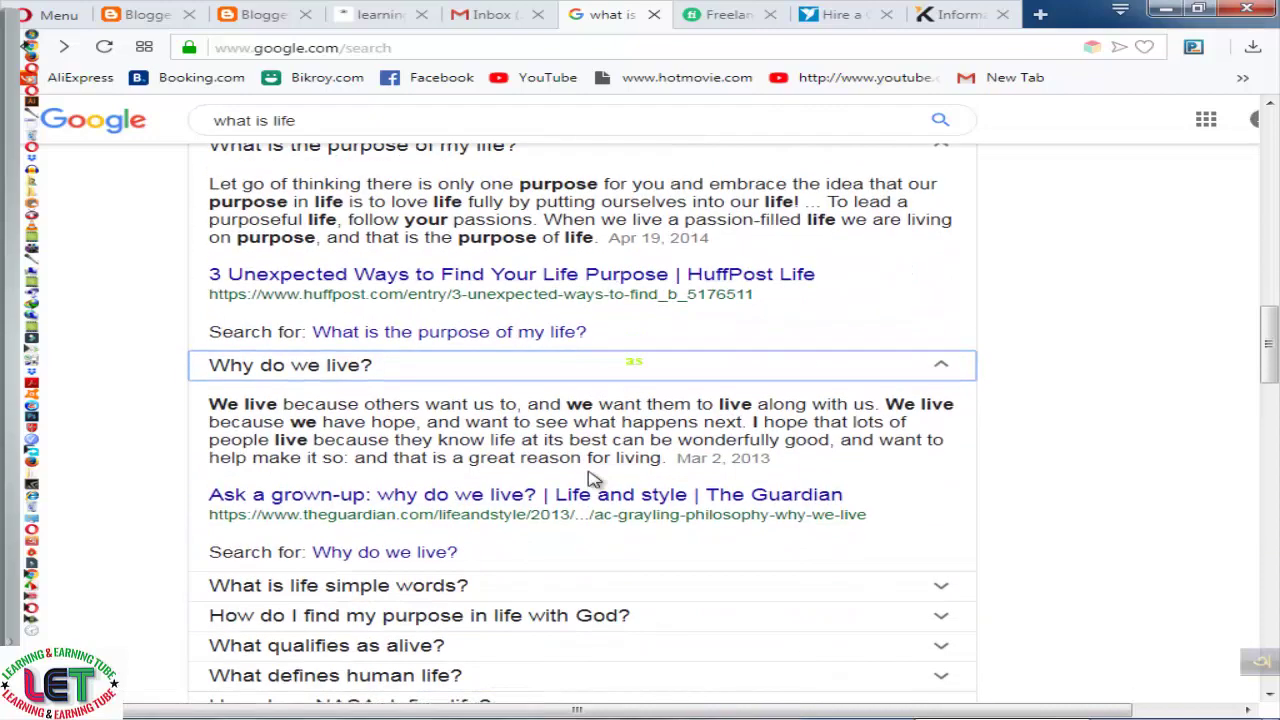
Replace "life" in the Google query with "cyclone" and search for "what is cyclone"
{"action": "scroll", "coordinate": [590, 480], "scroll_direction": "down", "scroll_amount": 2}
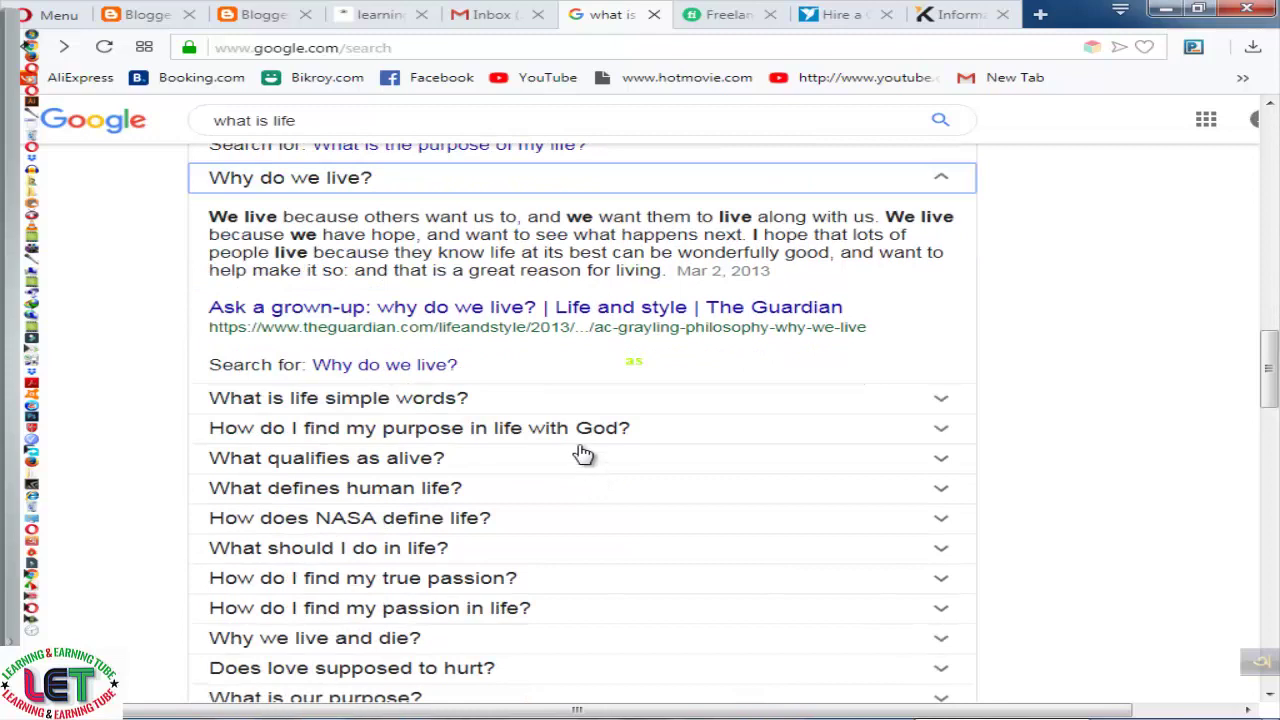
{"action": "left_click", "coordinate": [317, 119]}
{"action": "double_click", "coordinate": [283, 120]}
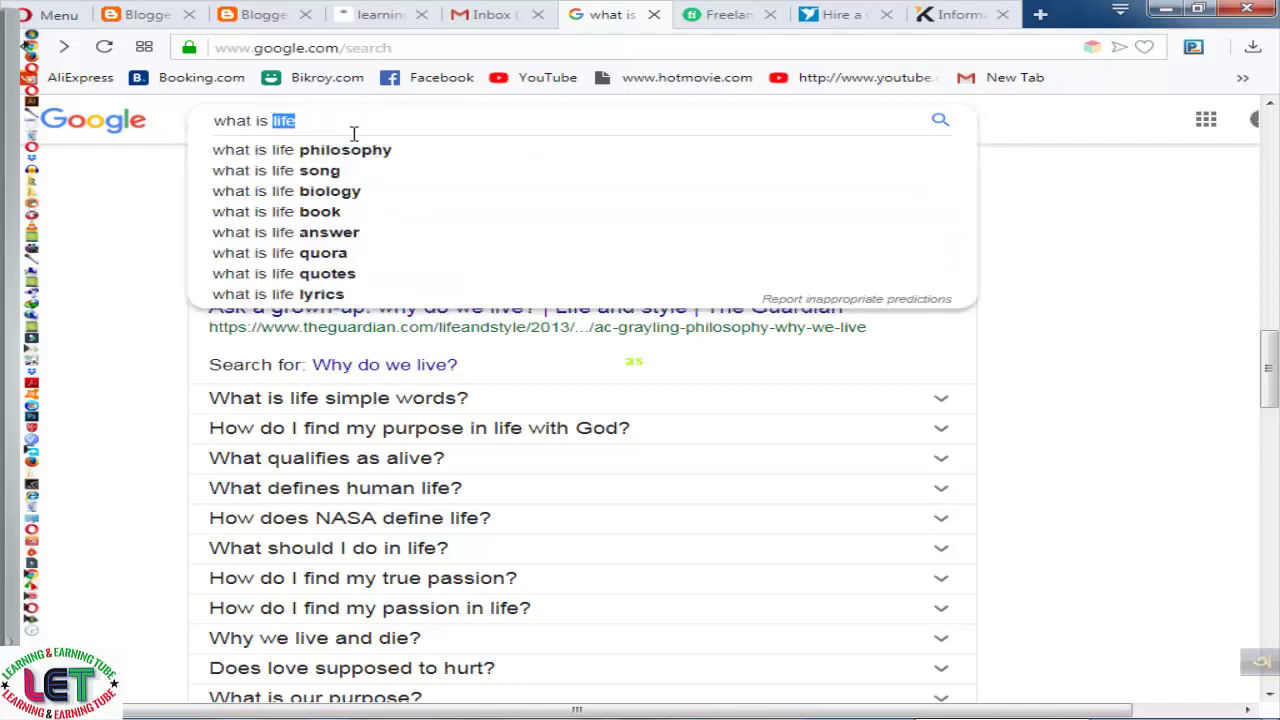
{"action": "type", "text": "cyclon"}
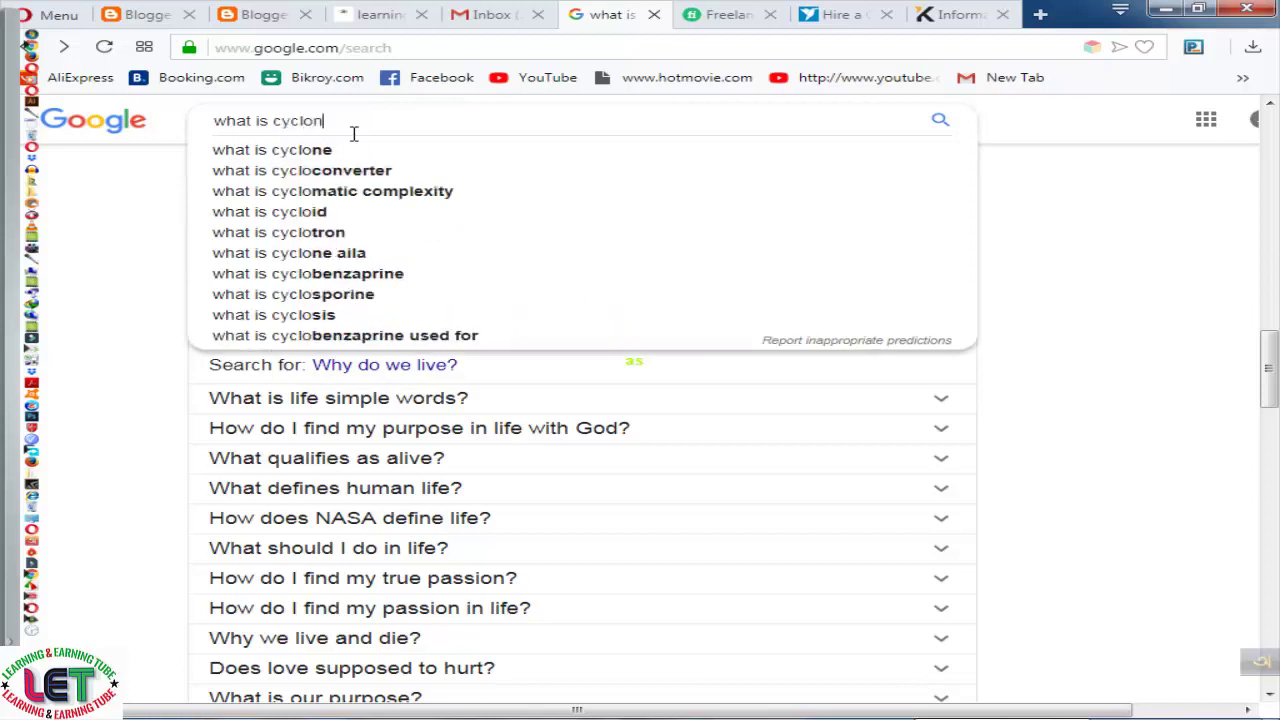
{"action": "type", "text": "e"}
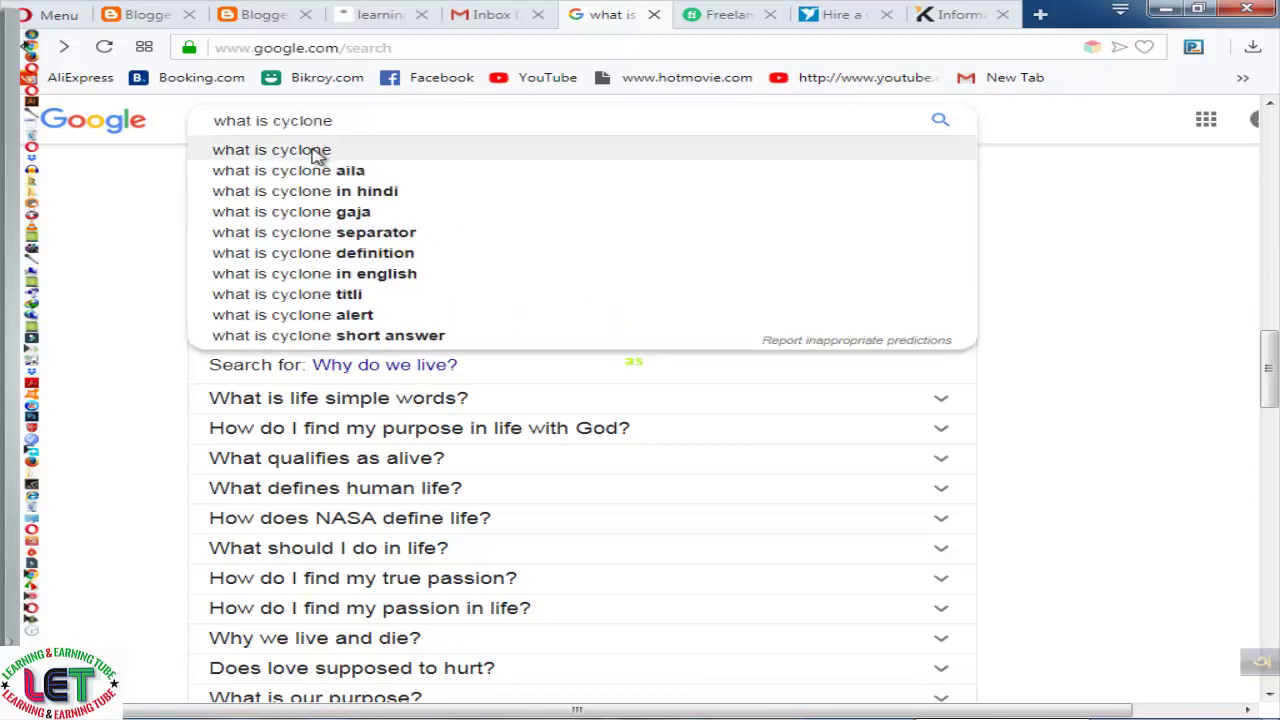
{"action": "left_click", "coordinate": [320, 150]}
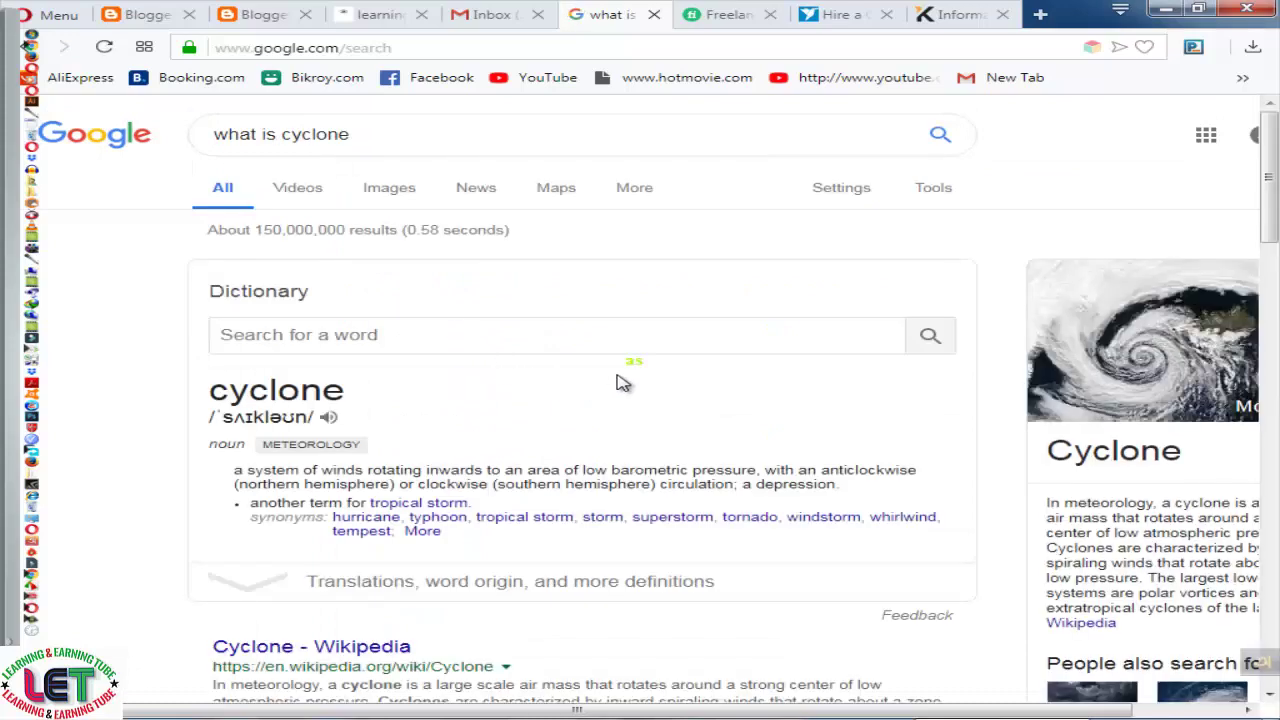
Look through the "what is cyclone" results, including People also ask, top stories, videos, web links and related searches
{"action": "scroll", "coordinate": [620, 382], "scroll_direction": "down", "scroll_amount": 3}
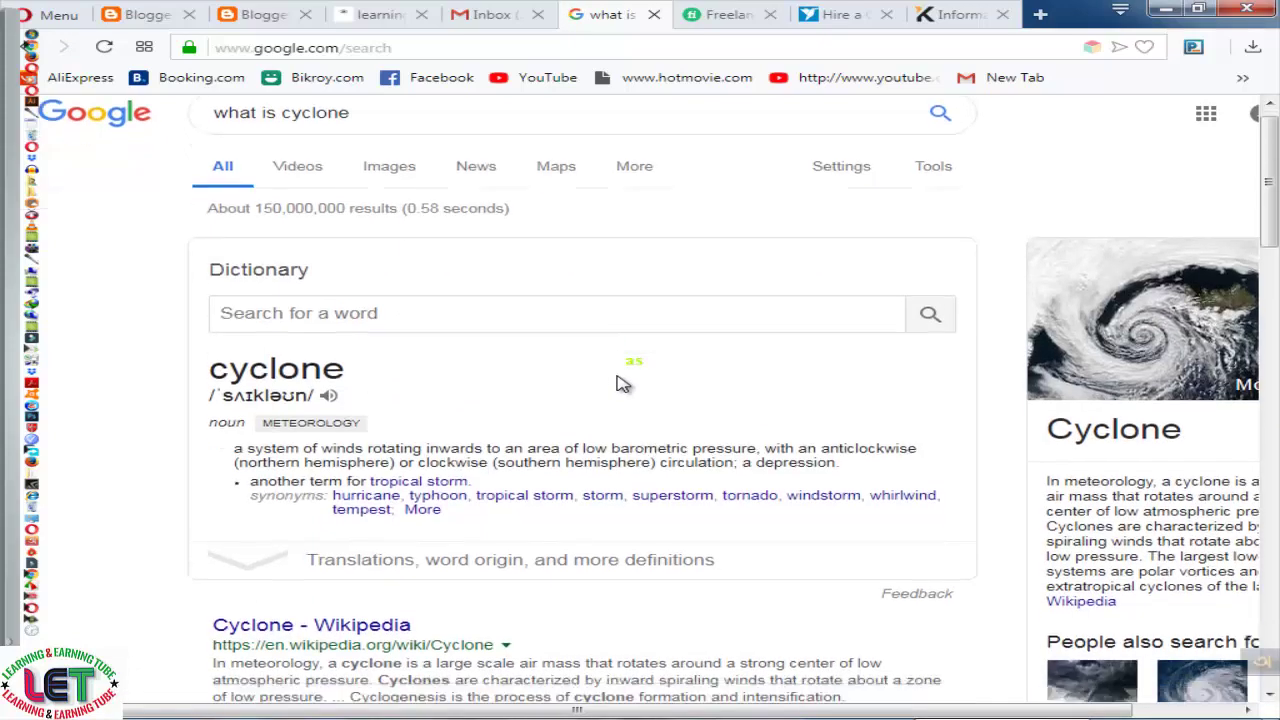
{"action": "scroll", "coordinate": [603, 389], "scroll_direction": "down", "scroll_amount": 1}
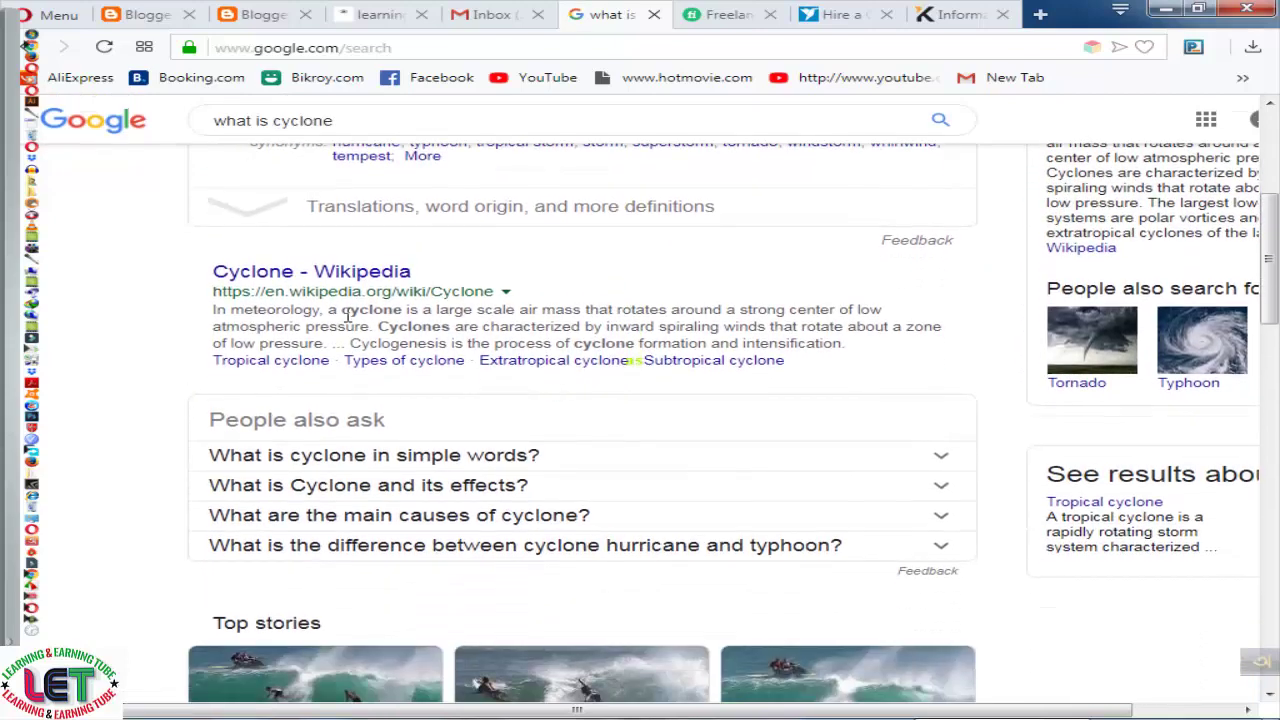
{"action": "scroll", "coordinate": [503, 410], "scroll_direction": "down", "scroll_amount": 1}
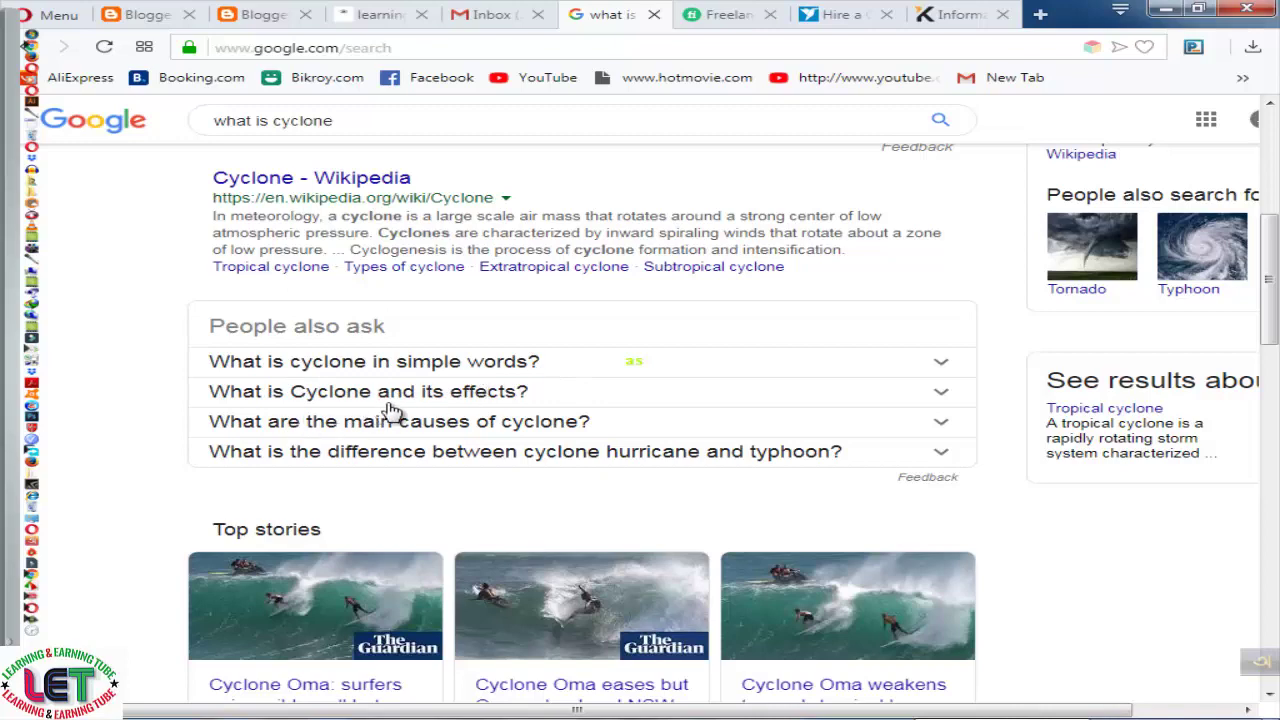
{"action": "scroll", "coordinate": [433, 403], "scroll_direction": "down", "scroll_amount": 1}
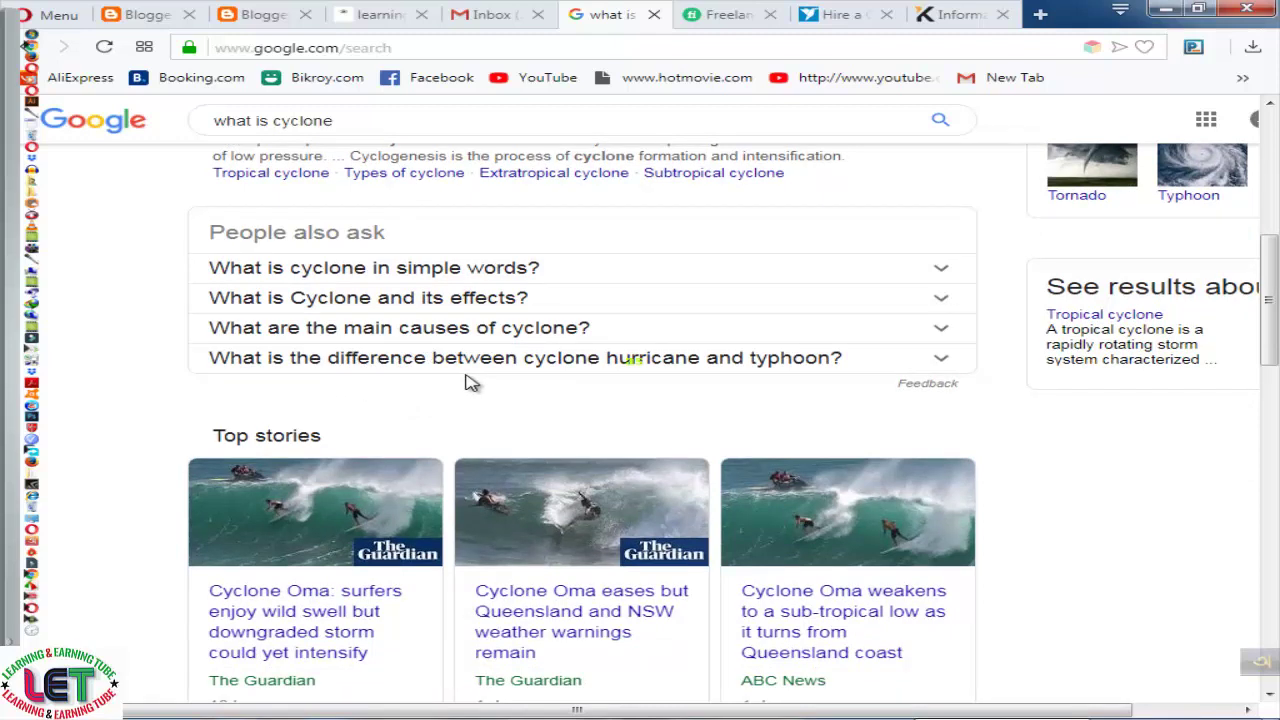
{"action": "scroll", "coordinate": [470, 381], "scroll_direction": "down", "scroll_amount": 5}
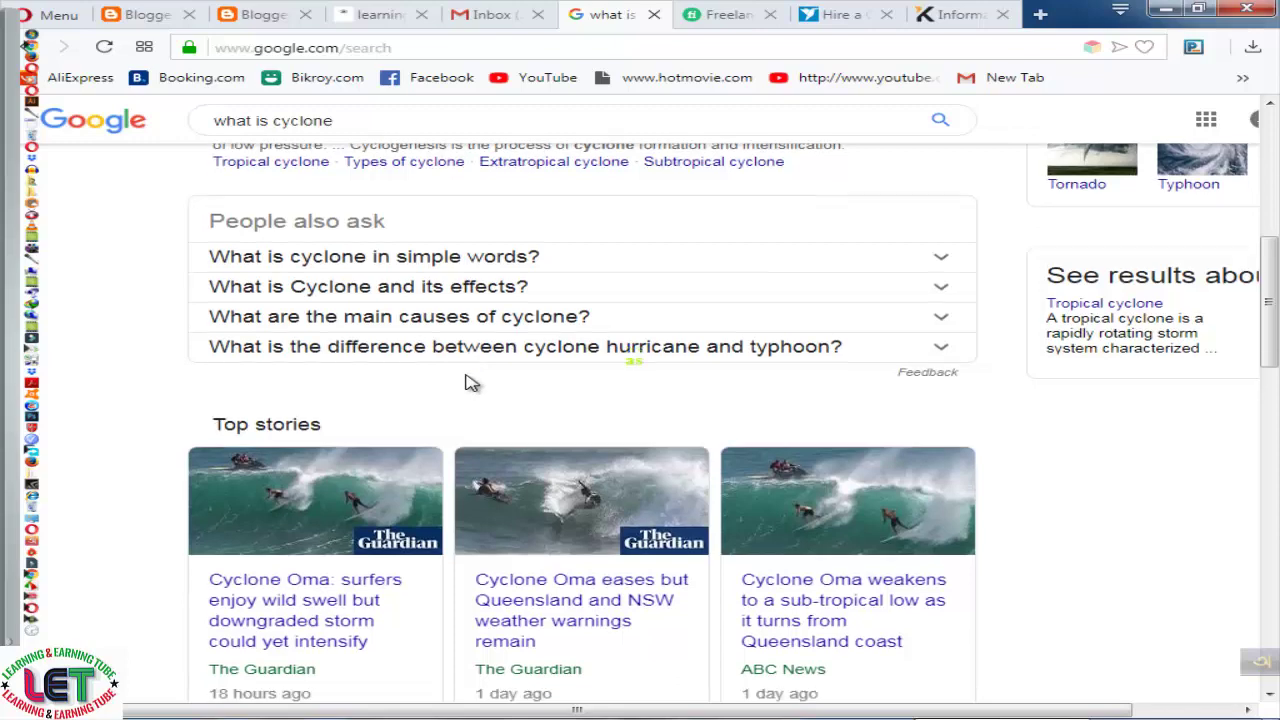
{"action": "scroll", "coordinate": [467, 378], "scroll_direction": "down", "scroll_amount": 4}
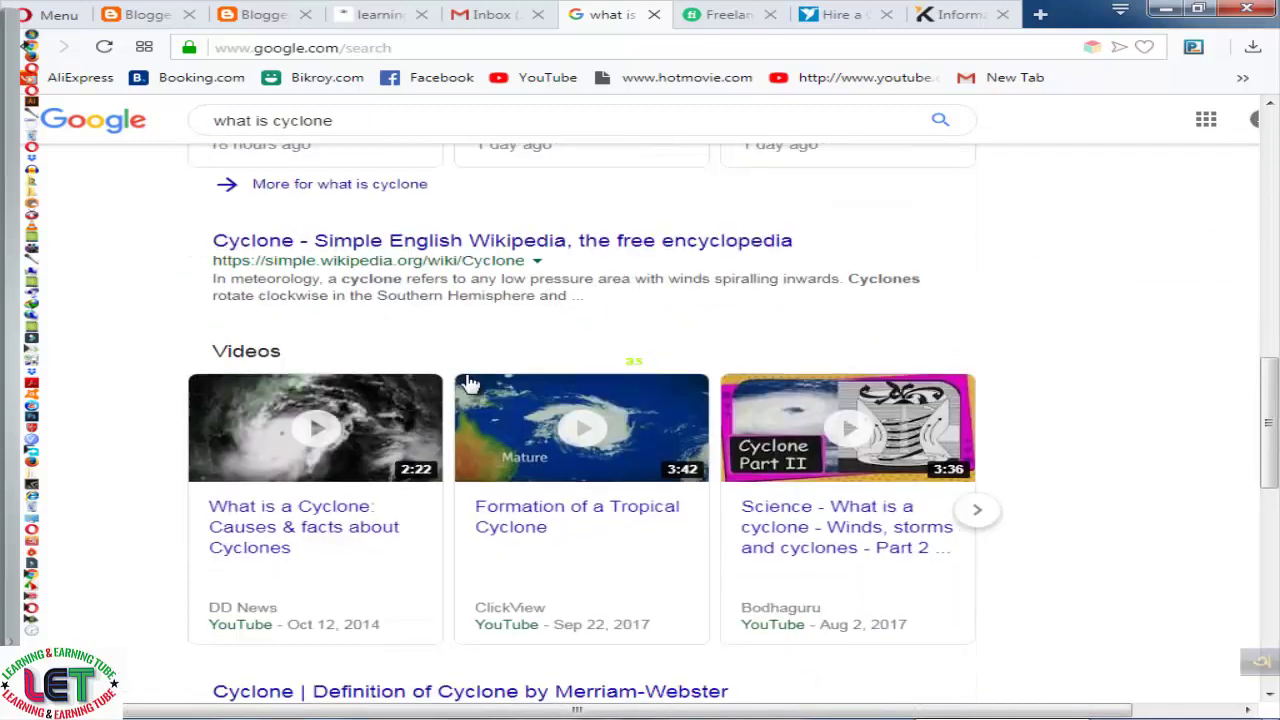
{"action": "scroll", "coordinate": [466, 386], "scroll_direction": "down", "scroll_amount": 2}
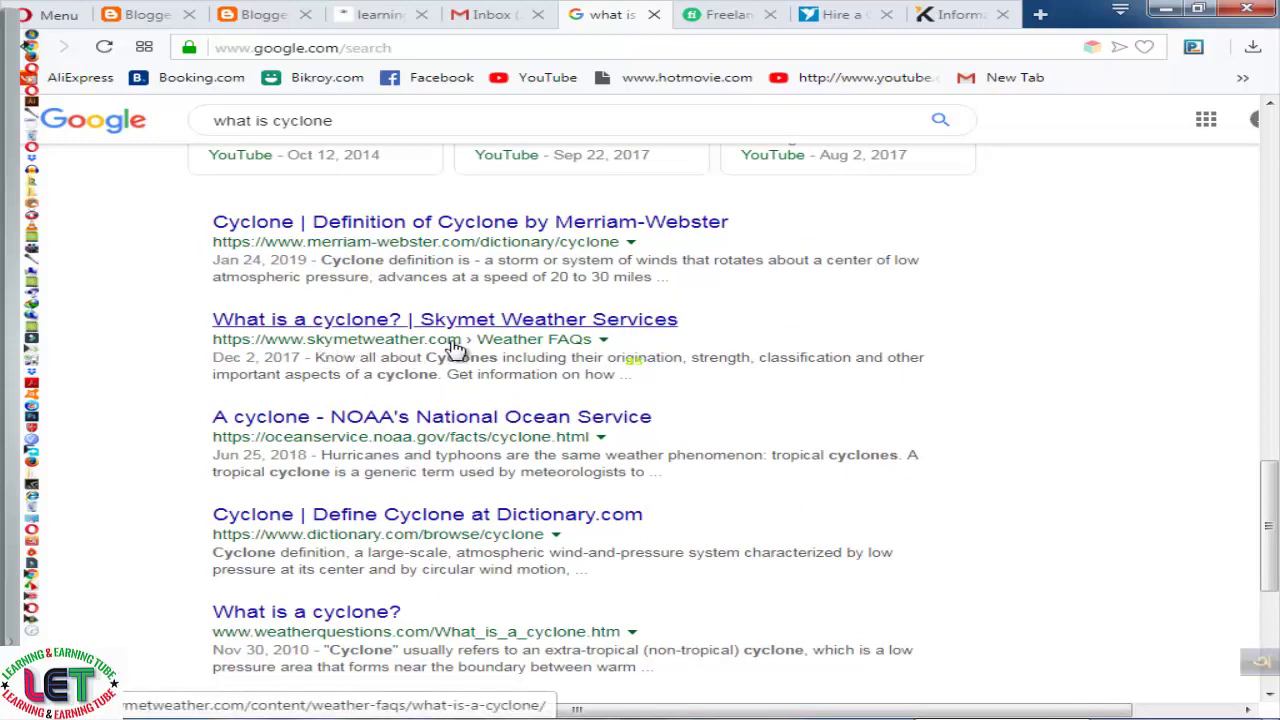
{"action": "scroll", "coordinate": [434, 437], "scroll_direction": "down", "scroll_amount": 2}
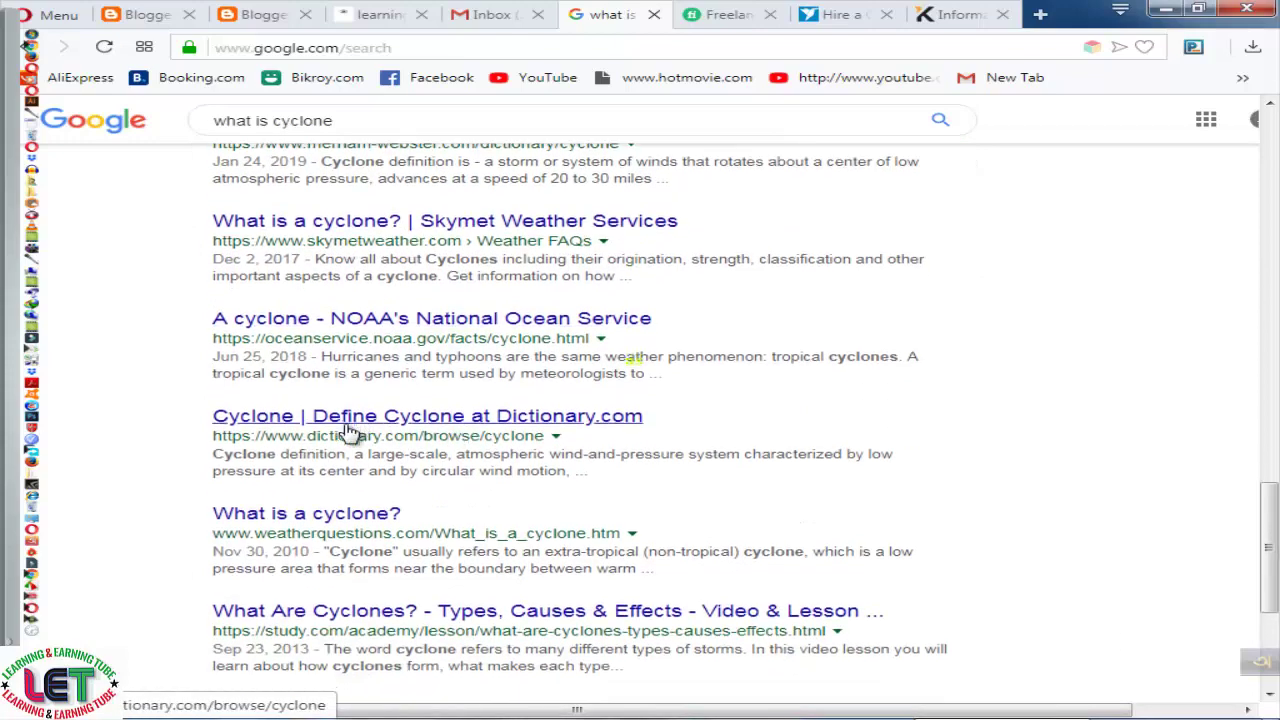
{"action": "scroll", "coordinate": [312, 455], "scroll_direction": "down", "scroll_amount": 1}
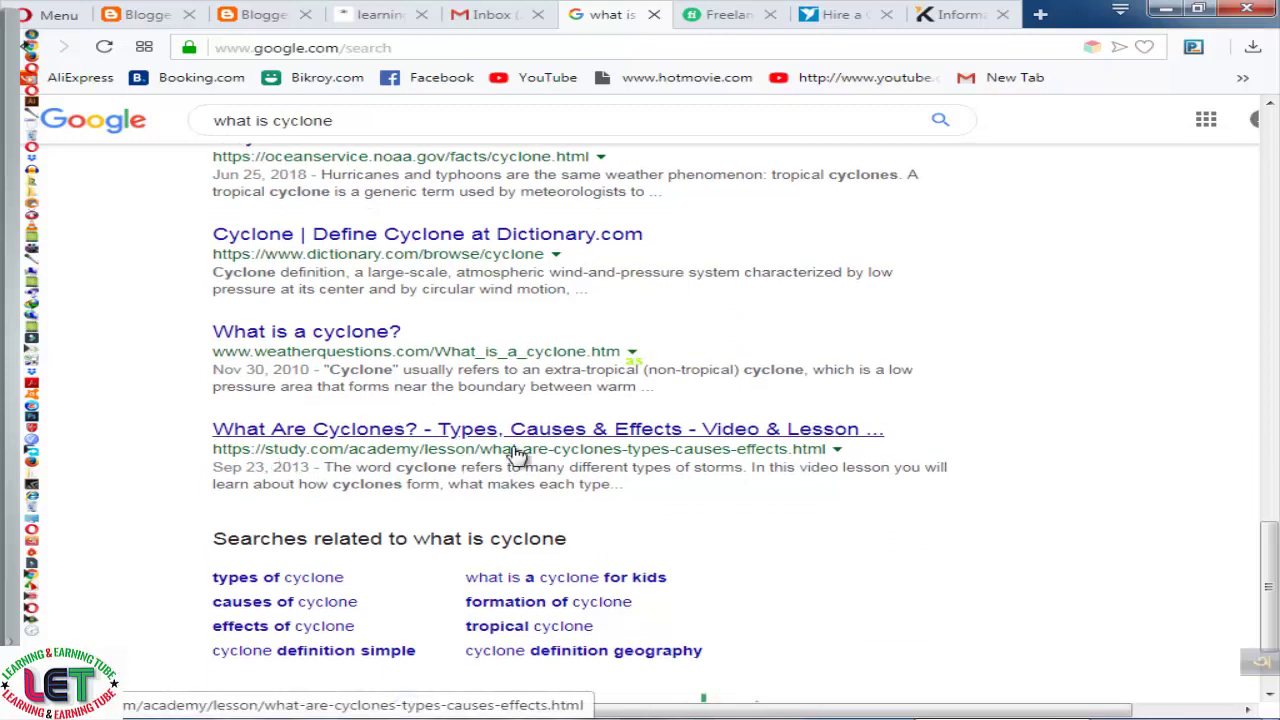
Open the Study.com result "What Are Cyclones? - Types, Causes & Effects" in a new tab and go to its lesson text
{"action": "right_click", "coordinate": [684, 438]}
{"action": "left_click", "coordinate": [690, 446]}
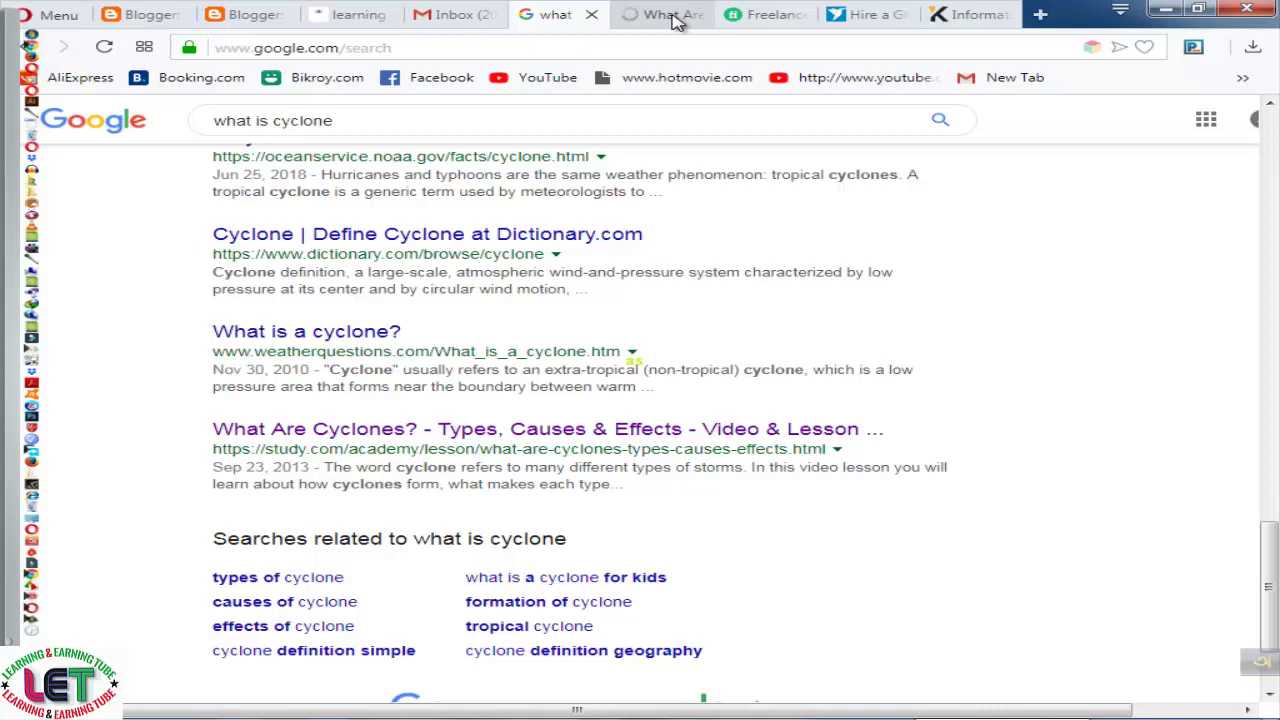
{"action": "left_click", "coordinate": [967, 15]}
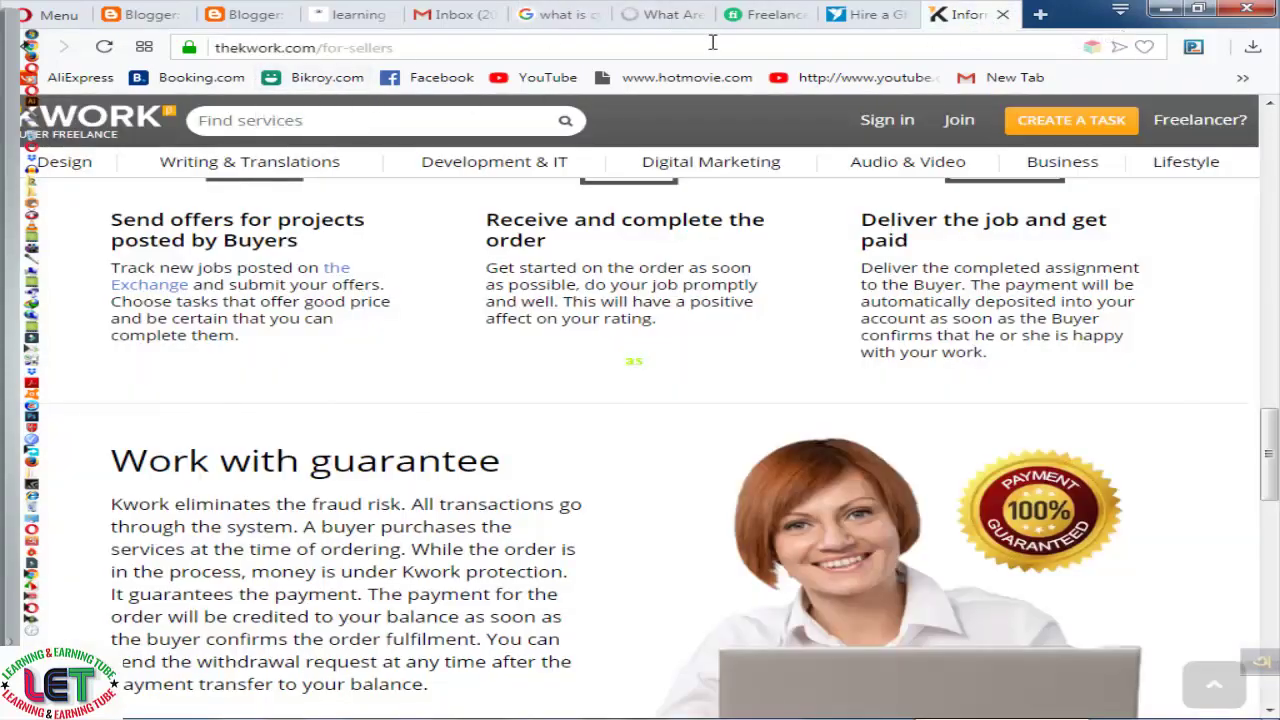
{"action": "left_click", "coordinate": [672, 17]}
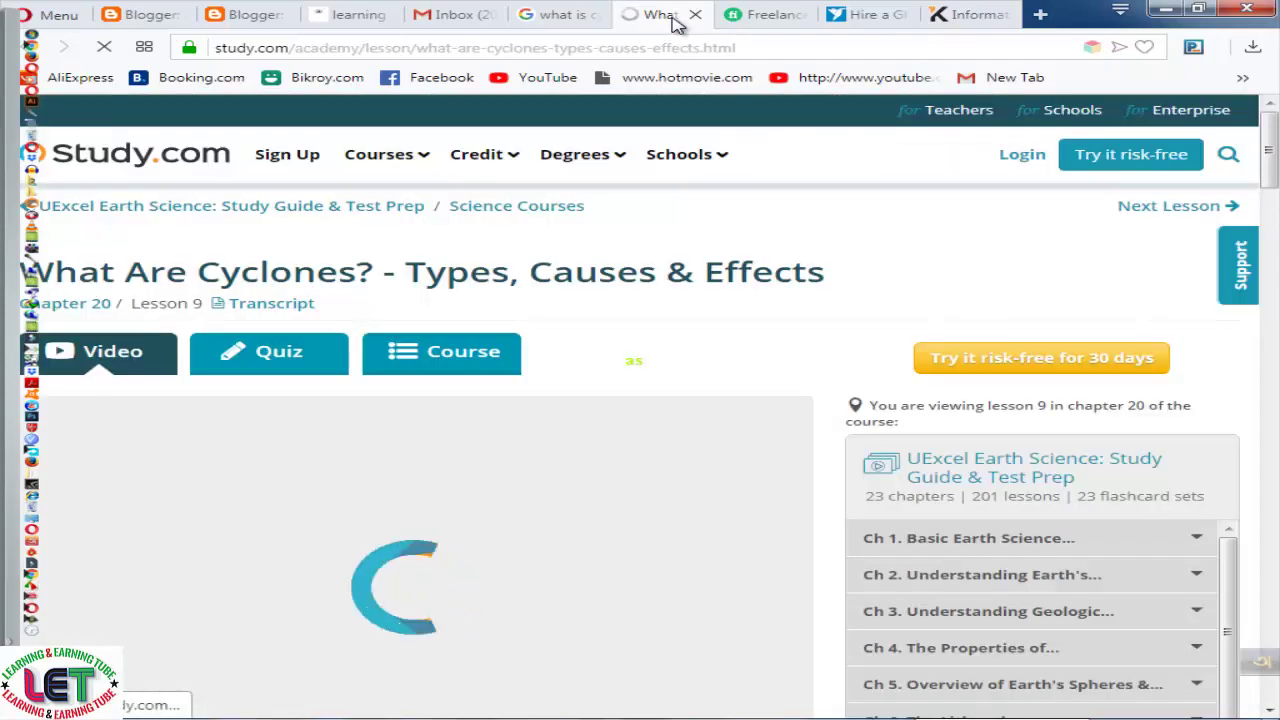
{"action": "mouse_move", "coordinate": [679, 154]}
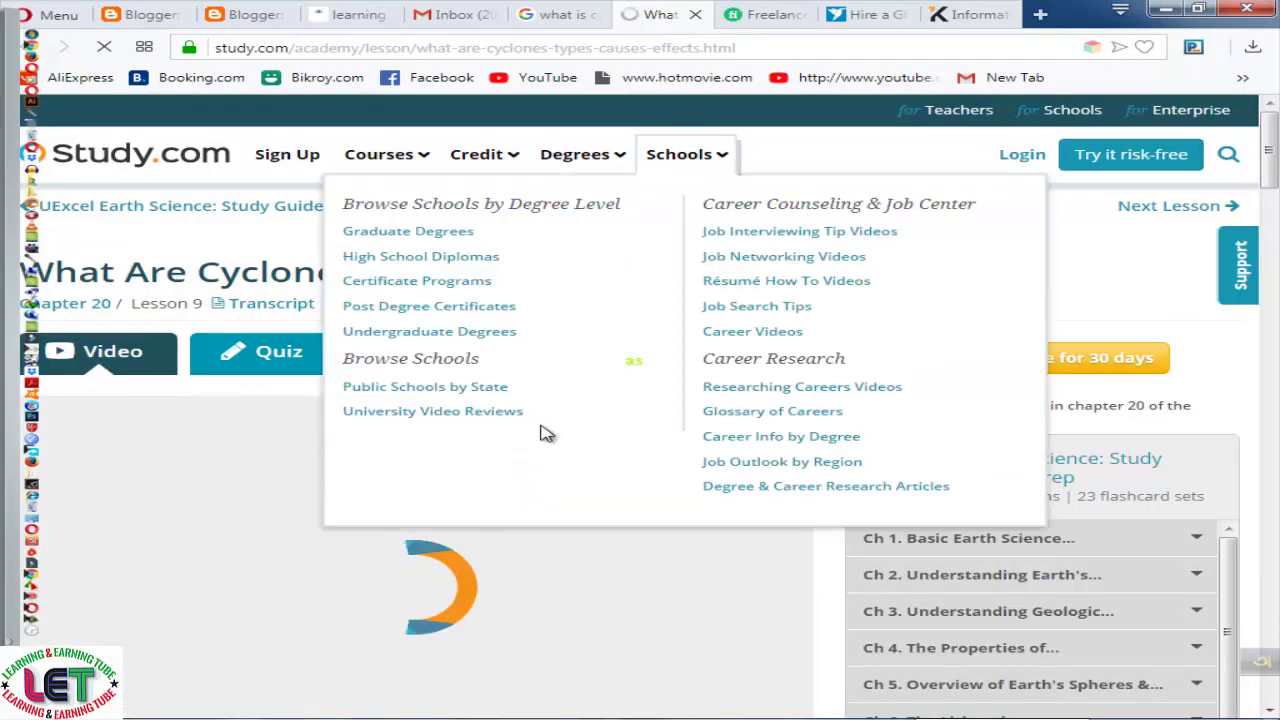
{"action": "scroll", "coordinate": [751, 442], "scroll_direction": "down", "scroll_amount": 10}
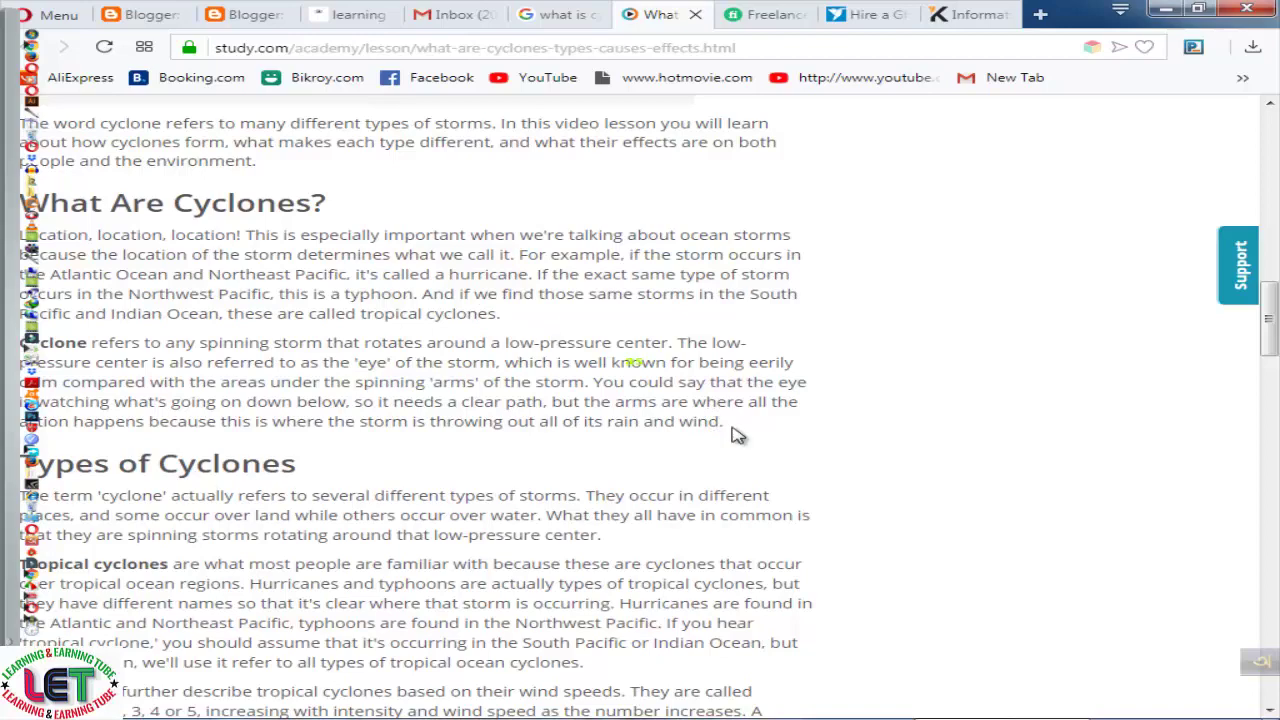
Copy the two paragraphs under the "What Are Cyclones?" heading
{"action": "left_click_drag", "start_coordinate": [721, 422], "coordinate": [50, 235]}
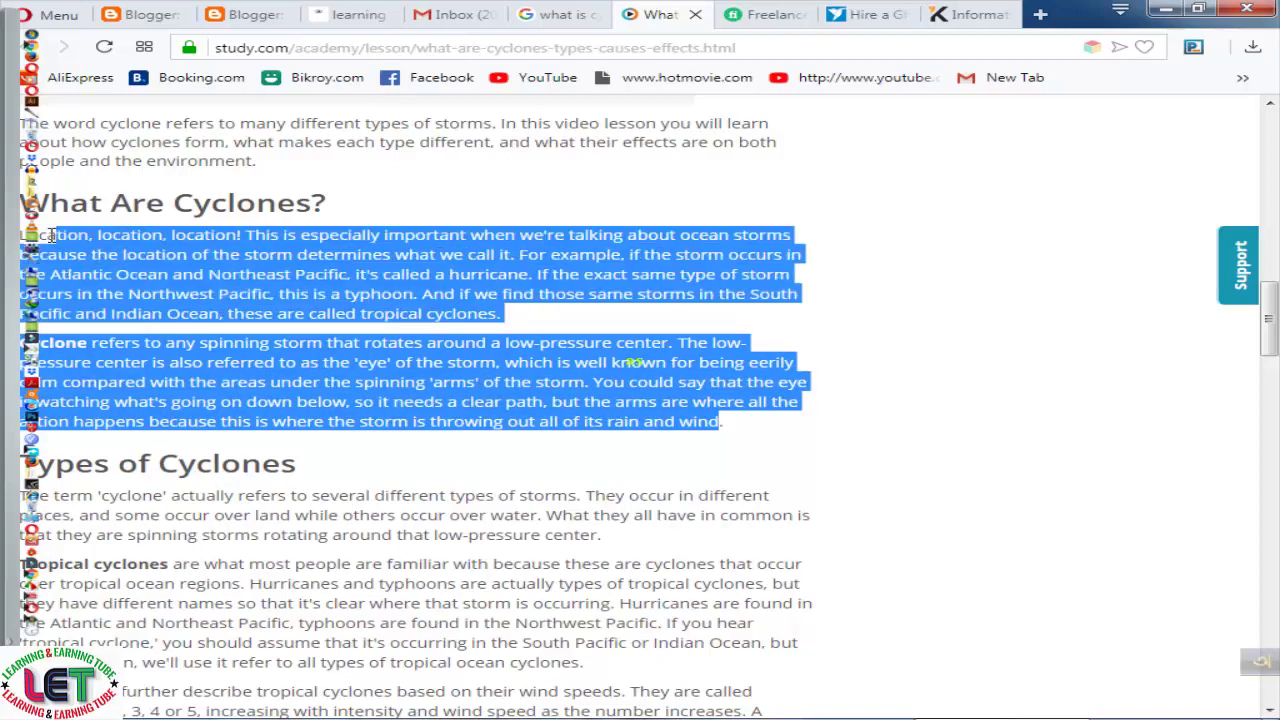
{"action": "left_click_drag", "start_coordinate": [722, 422], "coordinate": [760, 711]}
{"action": "left_click_drag", "start_coordinate": [760, 430], "coordinate": [40, 233]}
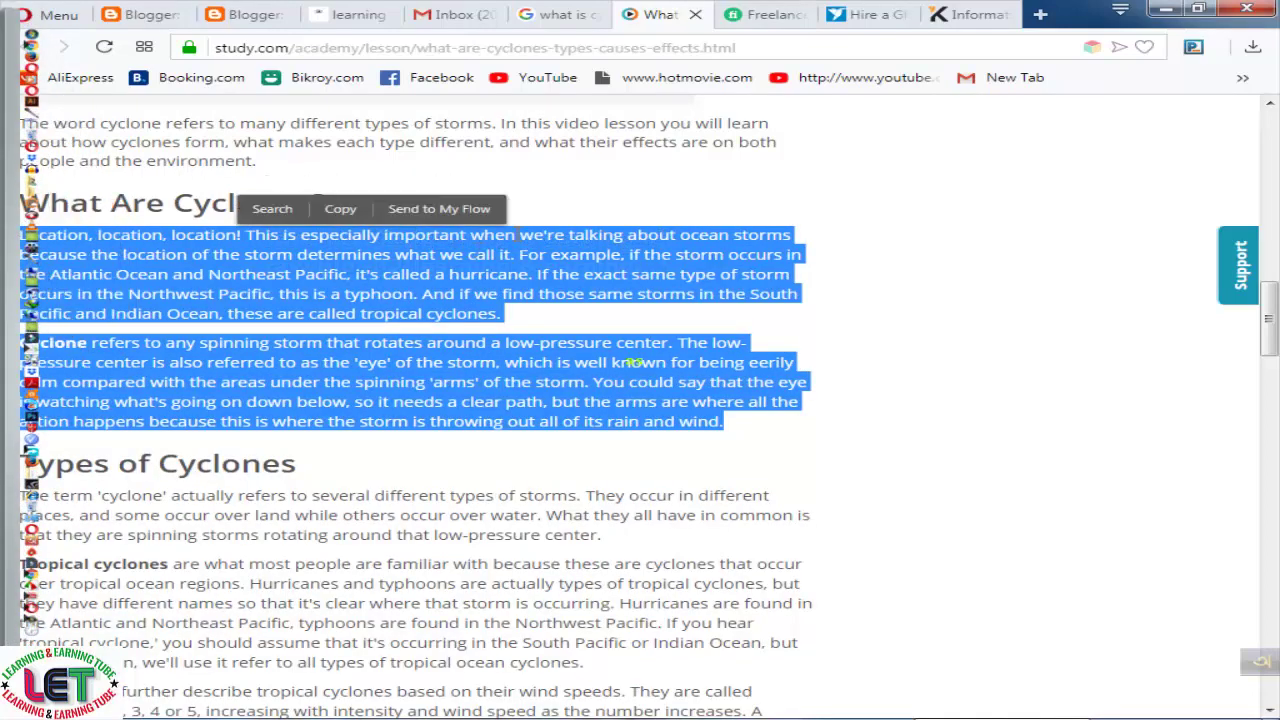
{"action": "left_click", "coordinate": [338, 209]}
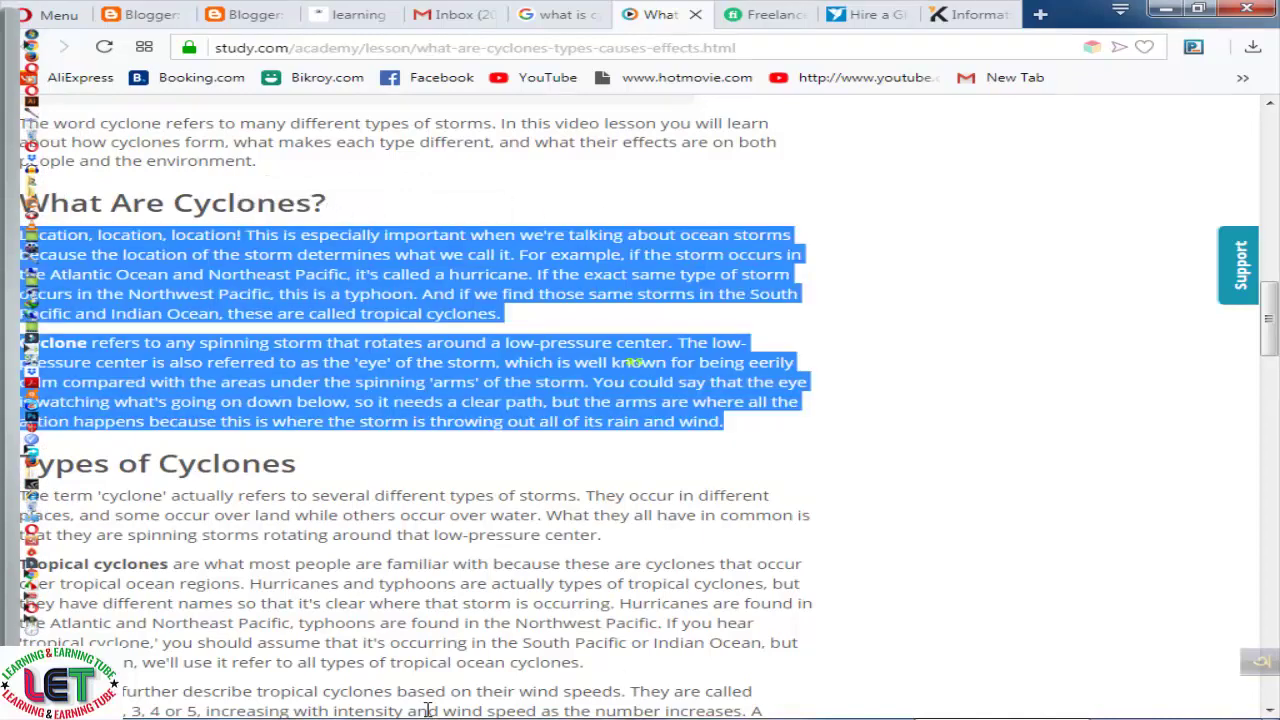
Open a blank Microsoft Word document, paste the copied cyclone paragraphs and widen the window to show the full text
{"action": "key", "text": "super"}
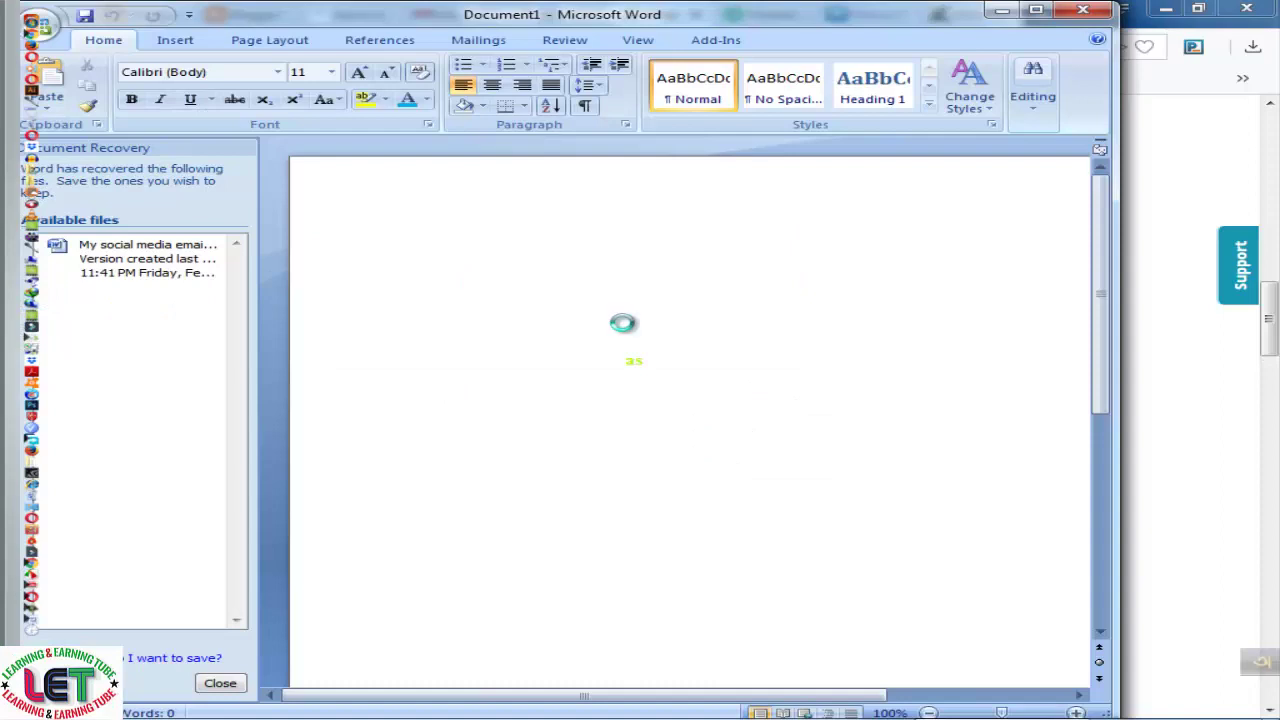
{"action": "key", "text": "ctrl+v"}
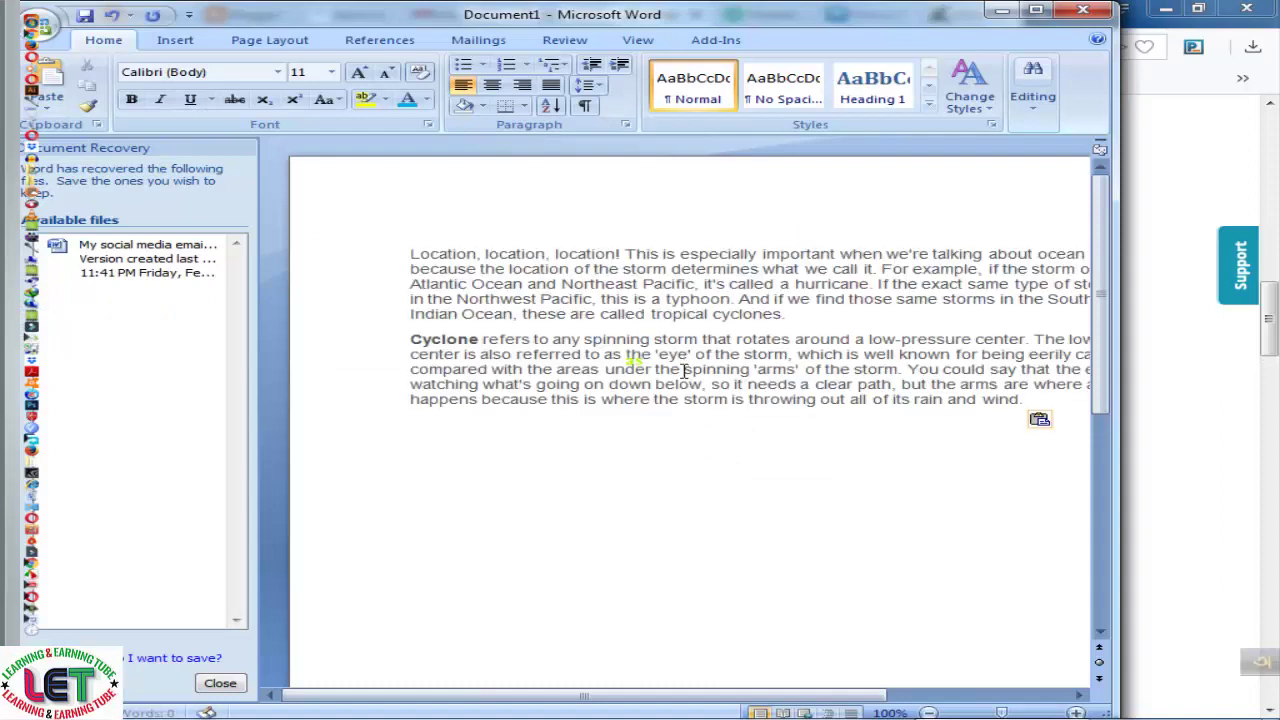
{"action": "left_click_drag", "start_coordinate": [1116, 182], "coordinate": [1271, 164]}
{"action": "scroll", "coordinate": [945, 445], "scroll_direction": "down", "scroll_amount": 2}
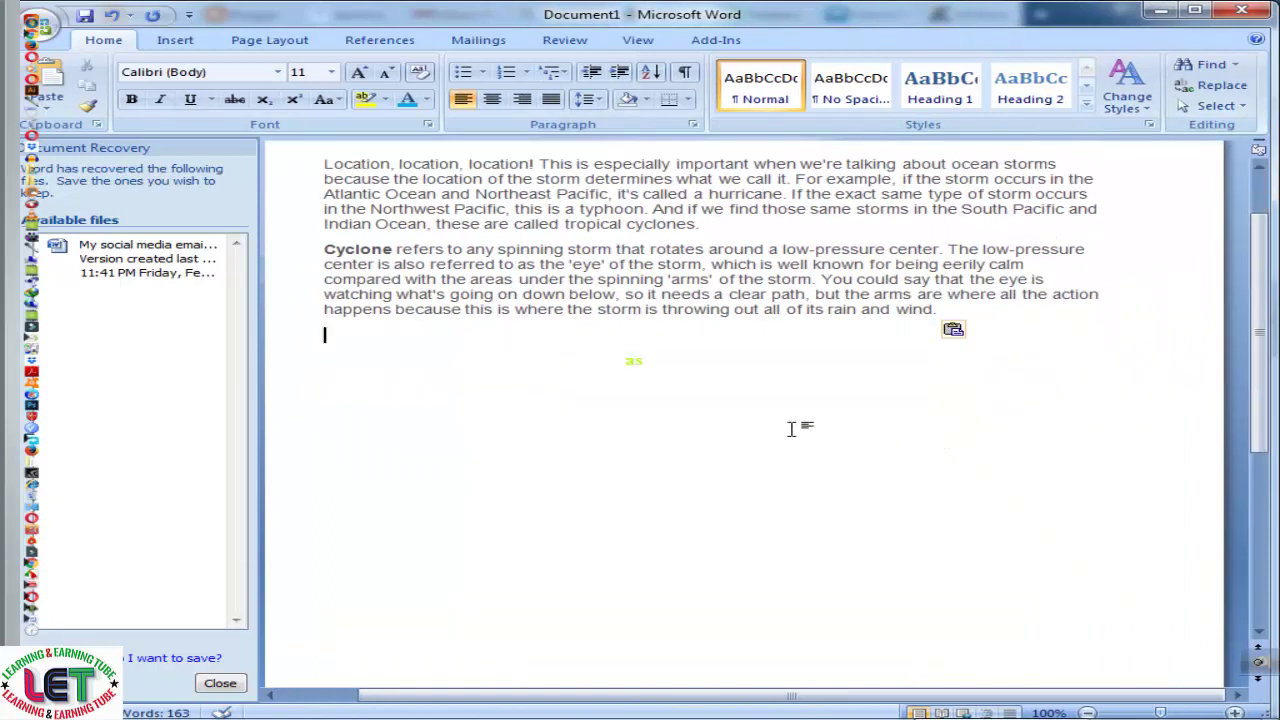
{"action": "scroll", "coordinate": [744, 440], "scroll_direction": "up", "scroll_amount": 1}
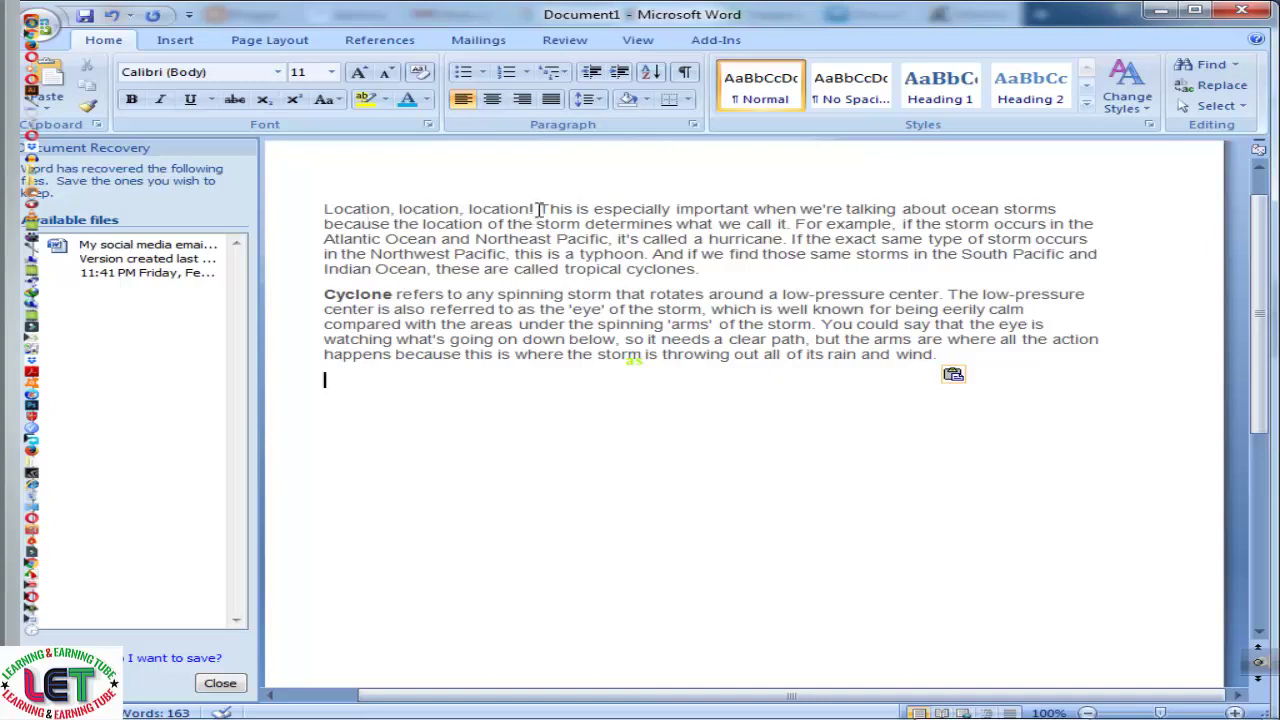
Delete the repeated "location, location!" from the opening sentence and shorten "especially" to "specially"
{"action": "left_click_drag", "start_coordinate": [538, 209], "coordinate": [399, 208]}
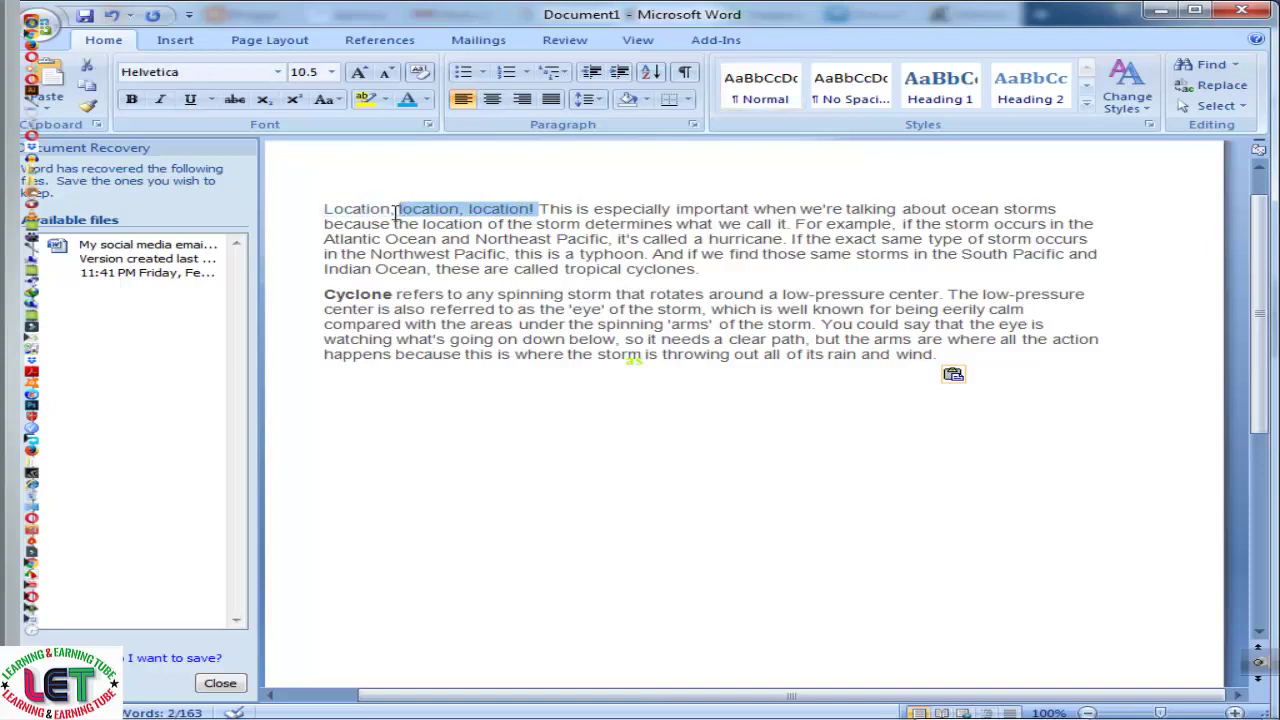
{"action": "key", "text": "Delete"}
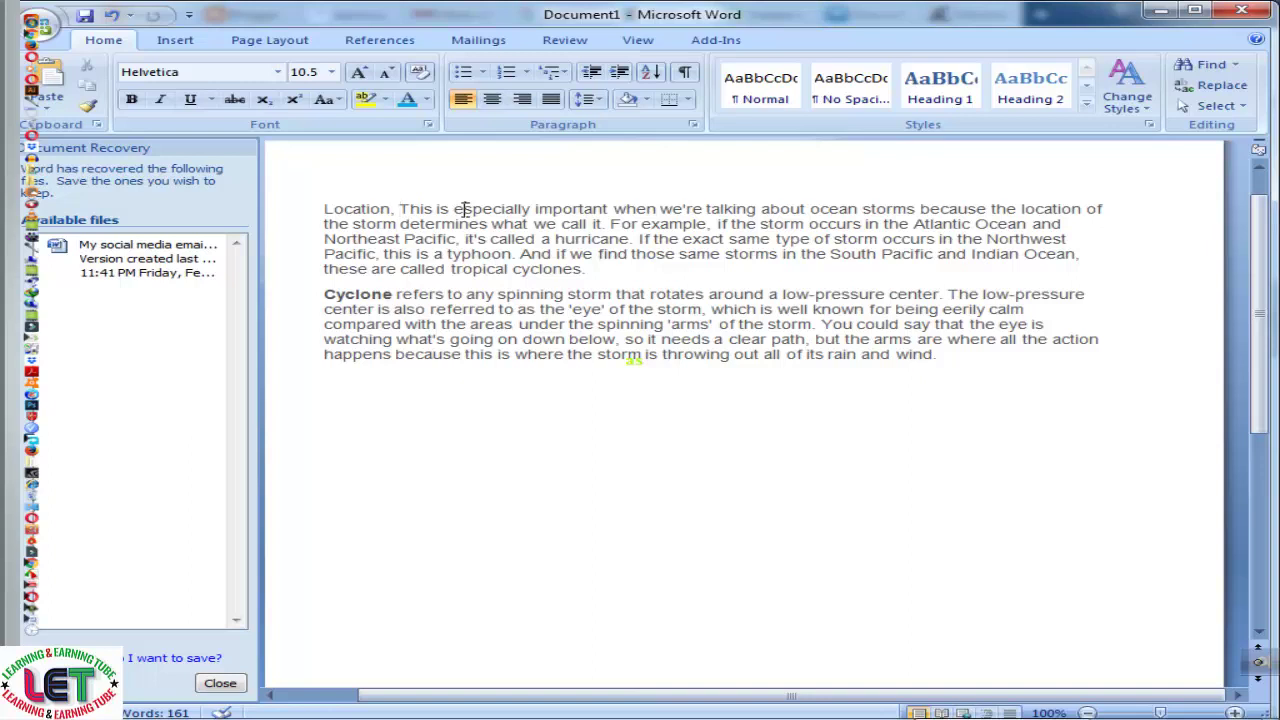
{"action": "left_click_drag", "start_coordinate": [463, 208], "coordinate": [453, 208]}
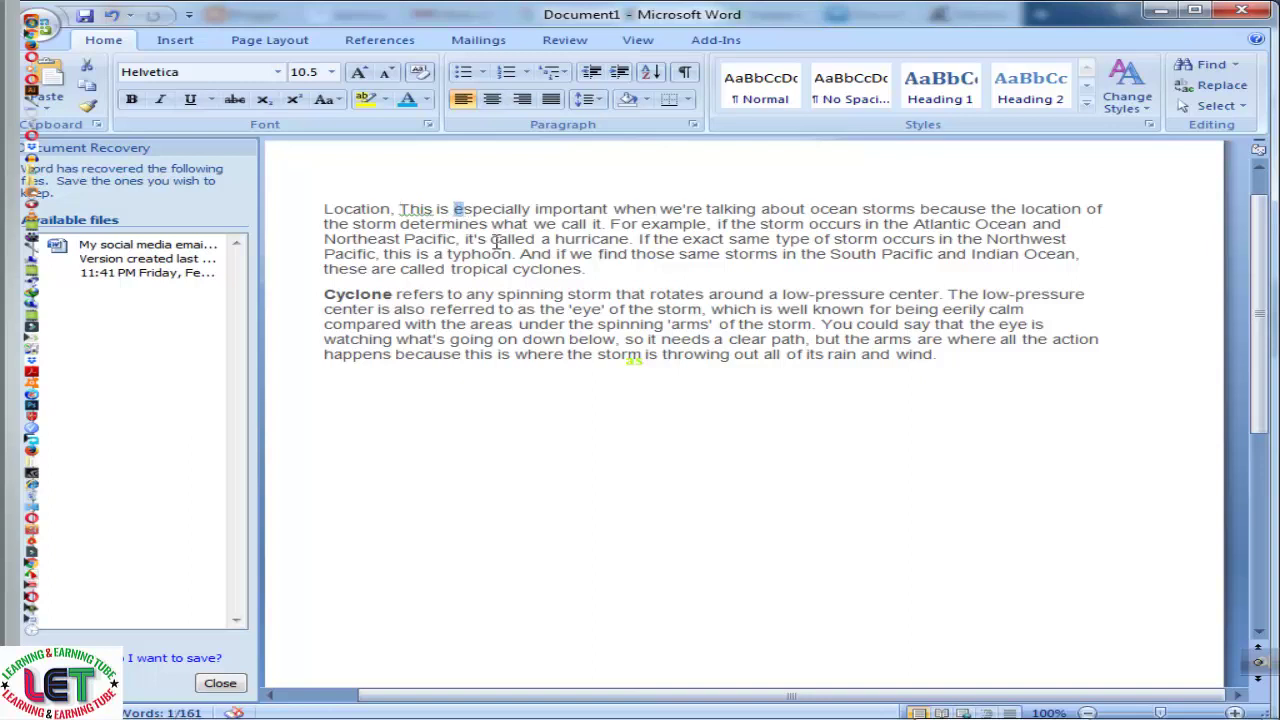
{"action": "key", "text": "Delete"}
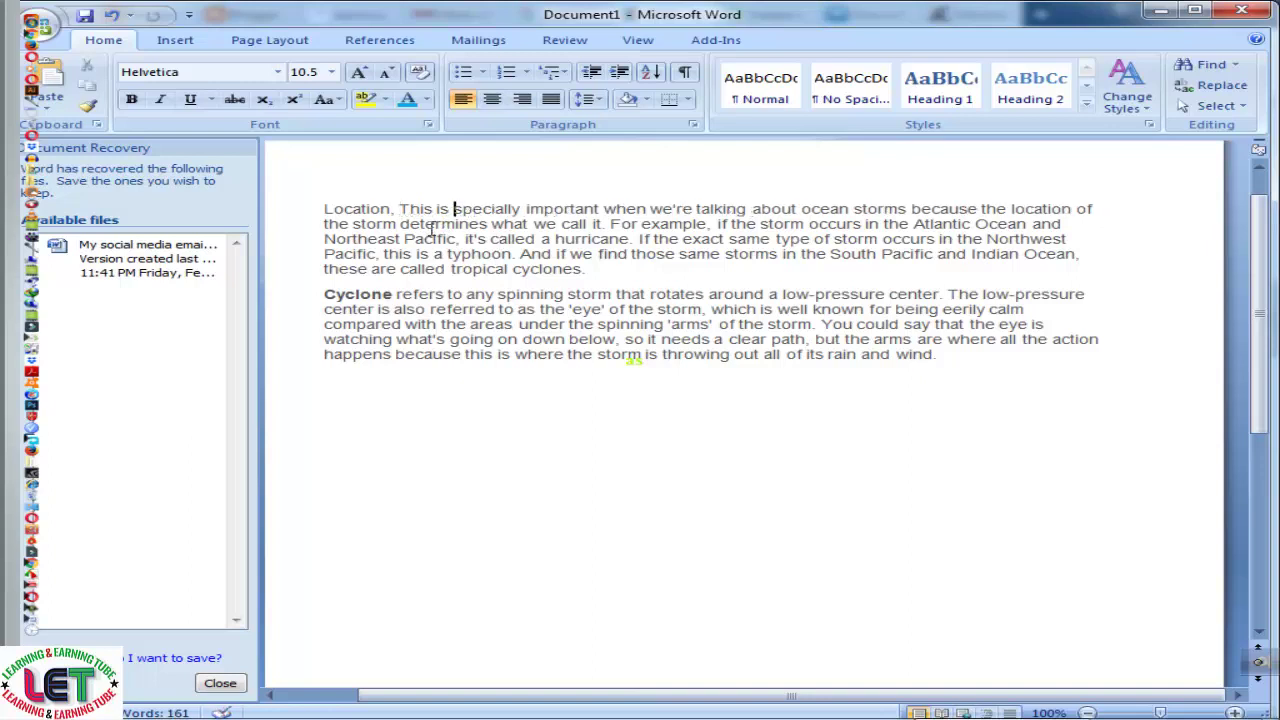
Insert the word "very" before "important" in the opening sentence
{"action": "left_click", "coordinate": [519, 208]}
{"action": "type", "text": "."}
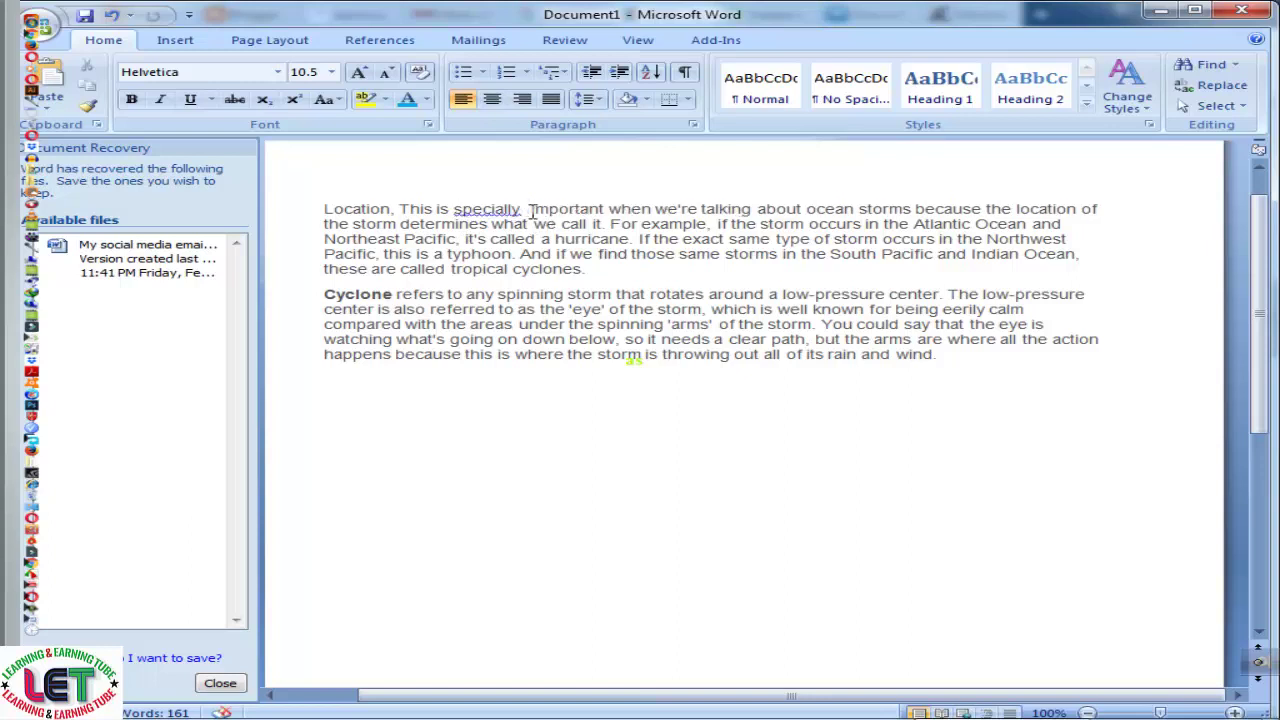
{"action": "key", "text": "ctrl+z"}
{"action": "type", "text": "very i"}
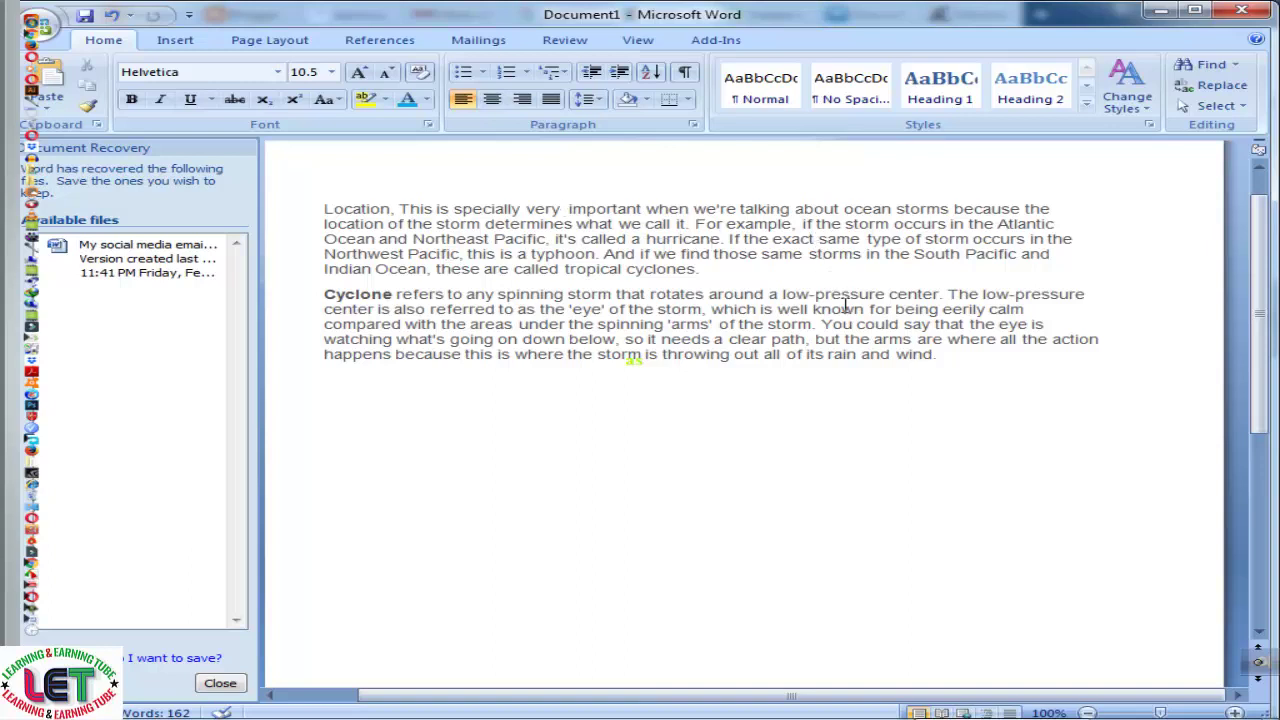
Replace "type" with "kind" in the phrase "the exact same type of storm" in the first paragraph
{"action": "scroll", "coordinate": [845, 318], "scroll_direction": "down", "scroll_amount": 1}
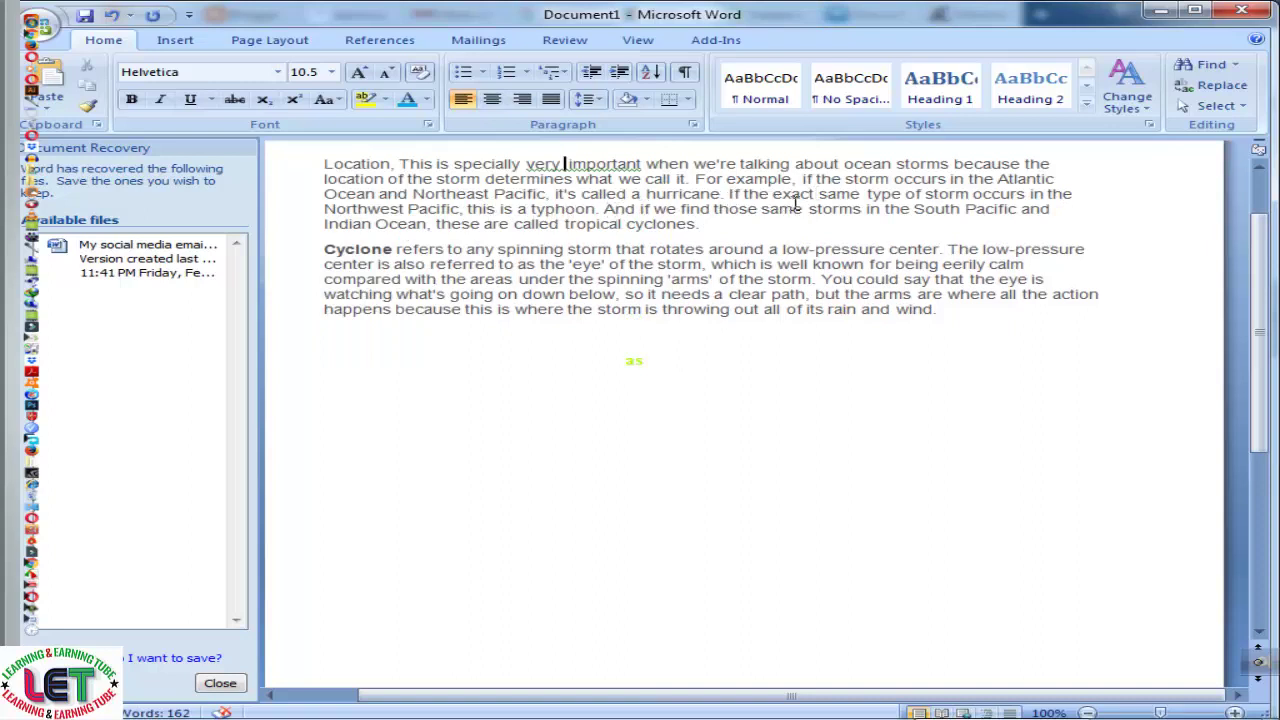
{"action": "left_click_drag", "start_coordinate": [902, 196], "coordinate": [869, 194]}
{"action": "type", "text": "kin"}
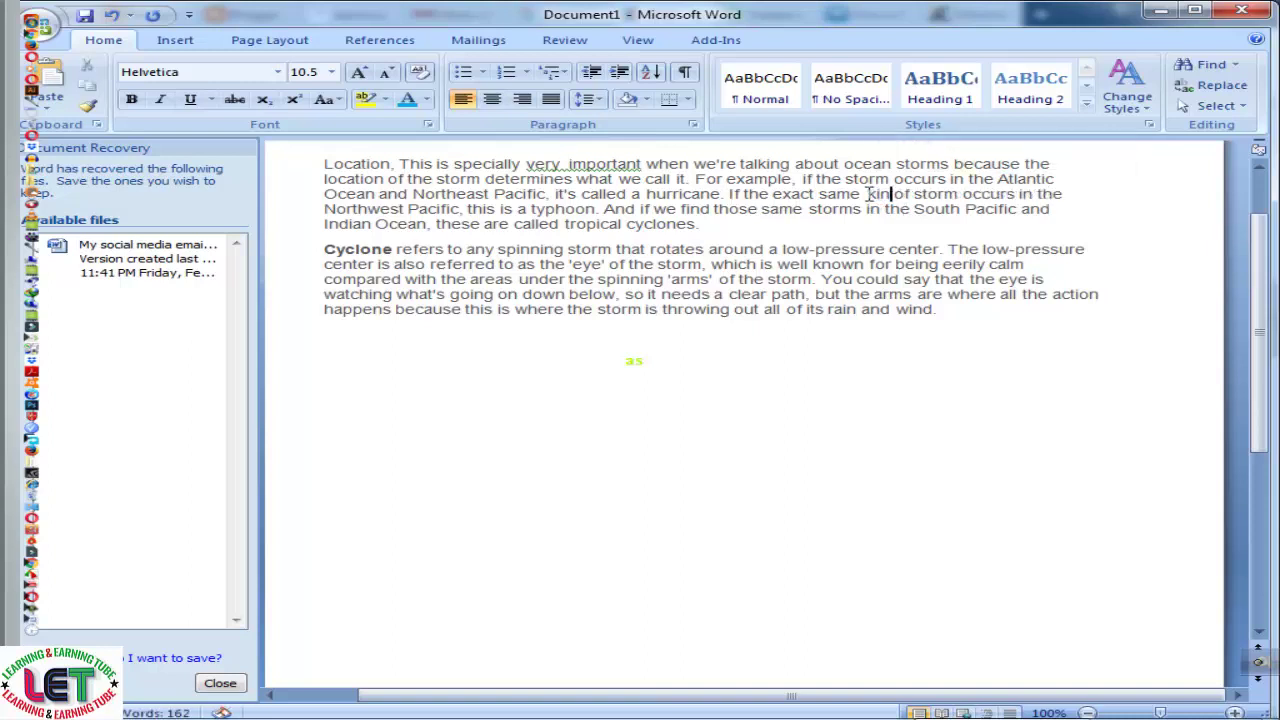
{"action": "type", "text": "d"}
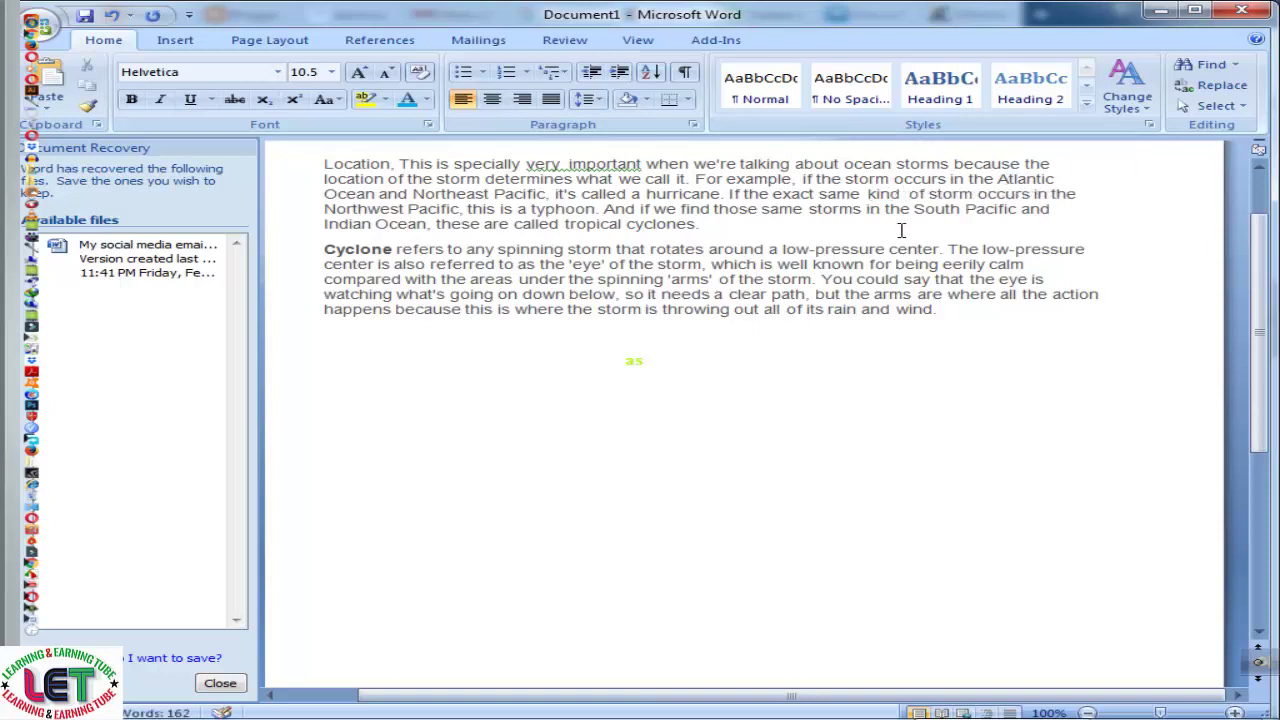
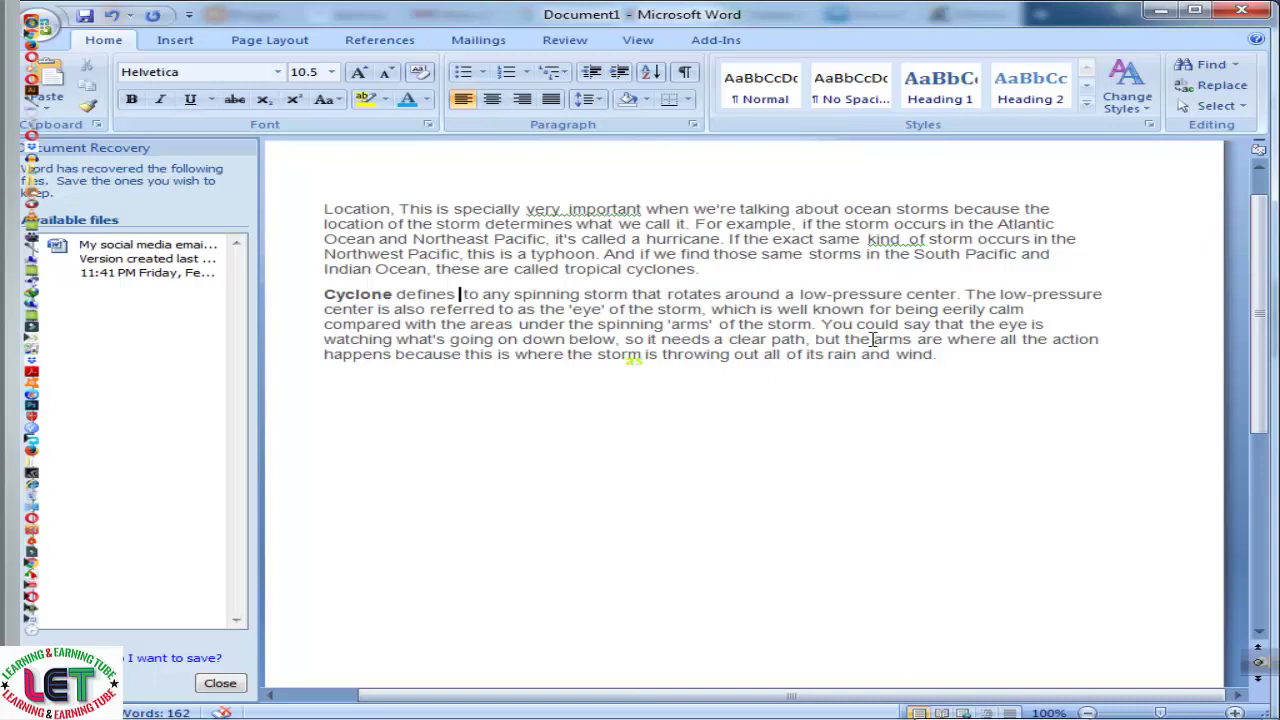
Change "could" to "should" in "You could say that the eye" and add "etc" at the end of the second paragraph
{"action": "left_click_drag", "start_coordinate": [898, 323], "coordinate": [856, 325]}
{"action": "key", "text": "BackSpace"}
{"action": "type", "text": "hould"}
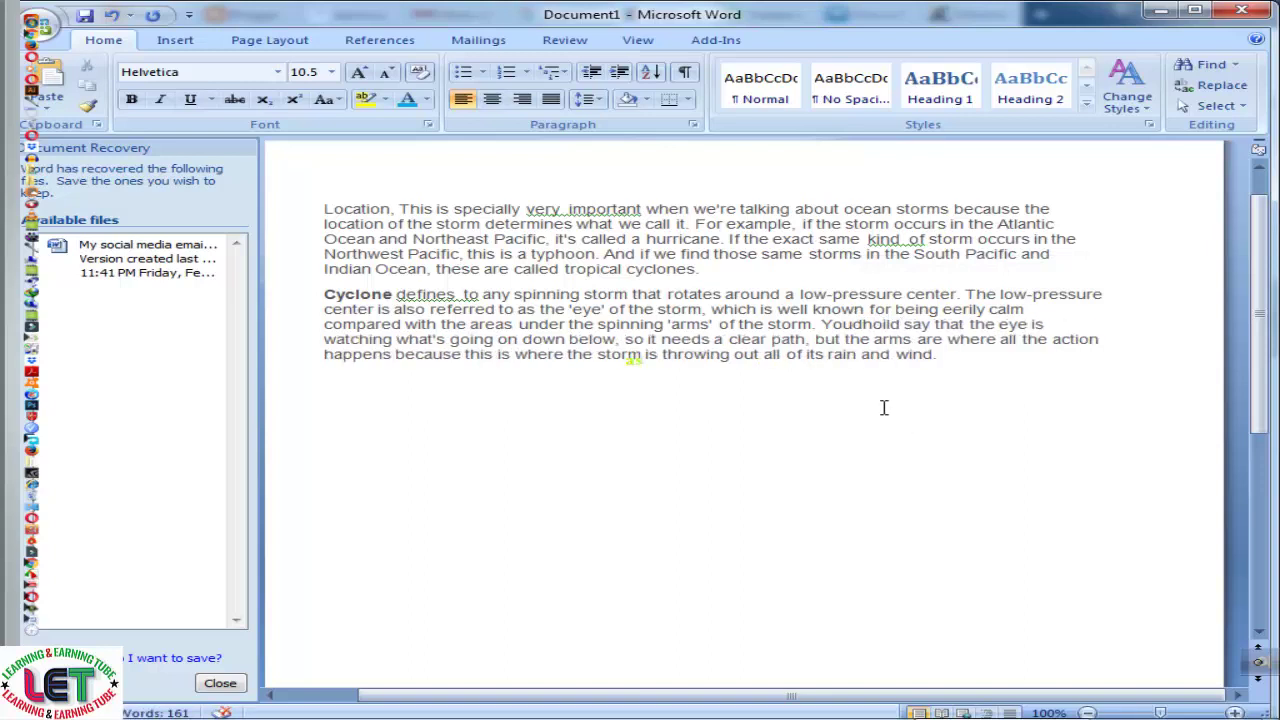
{"action": "left_click", "coordinate": [858, 326]}
{"action": "key", "text": "BackSpace"}
{"action": "type", "text": "shou"}
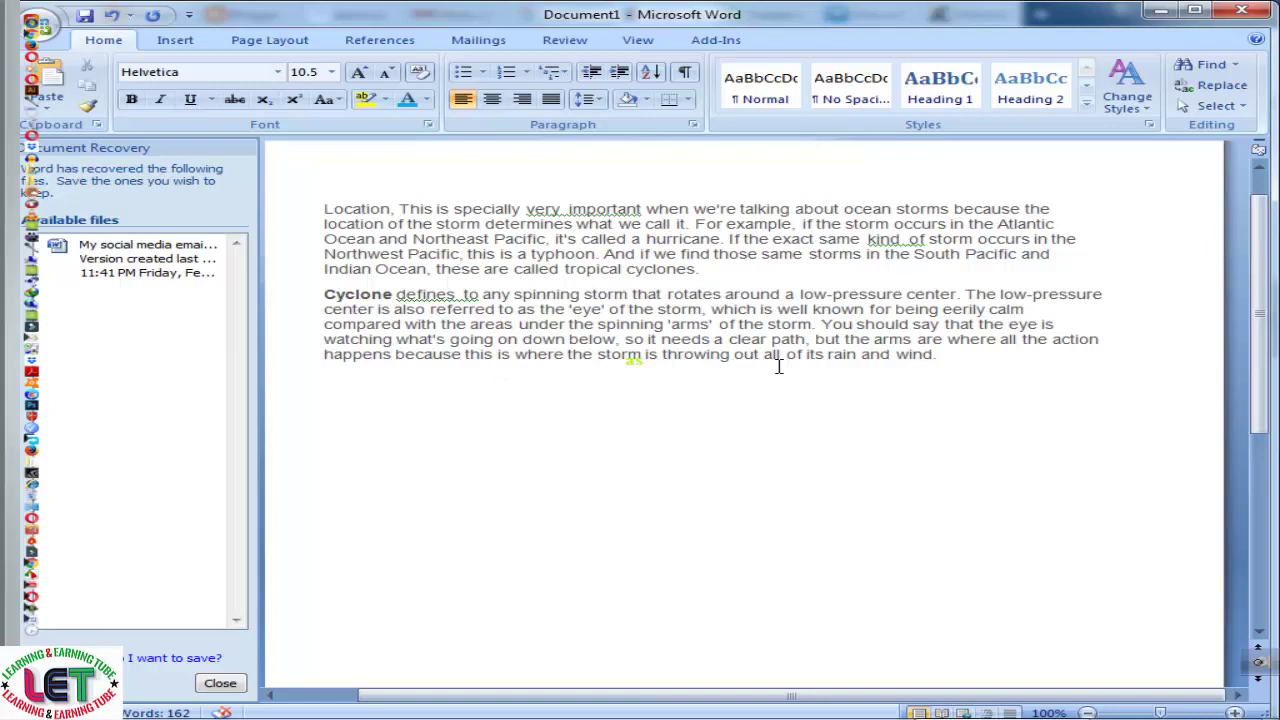
{"action": "left_click", "coordinate": [935, 354]}
{"action": "type", "text": "etc"}
Switch to the browser, look through the rest of the study.com cyclone lesson page and dismiss the pop-up notification
{"action": "key", "text": "alt+Tab"}
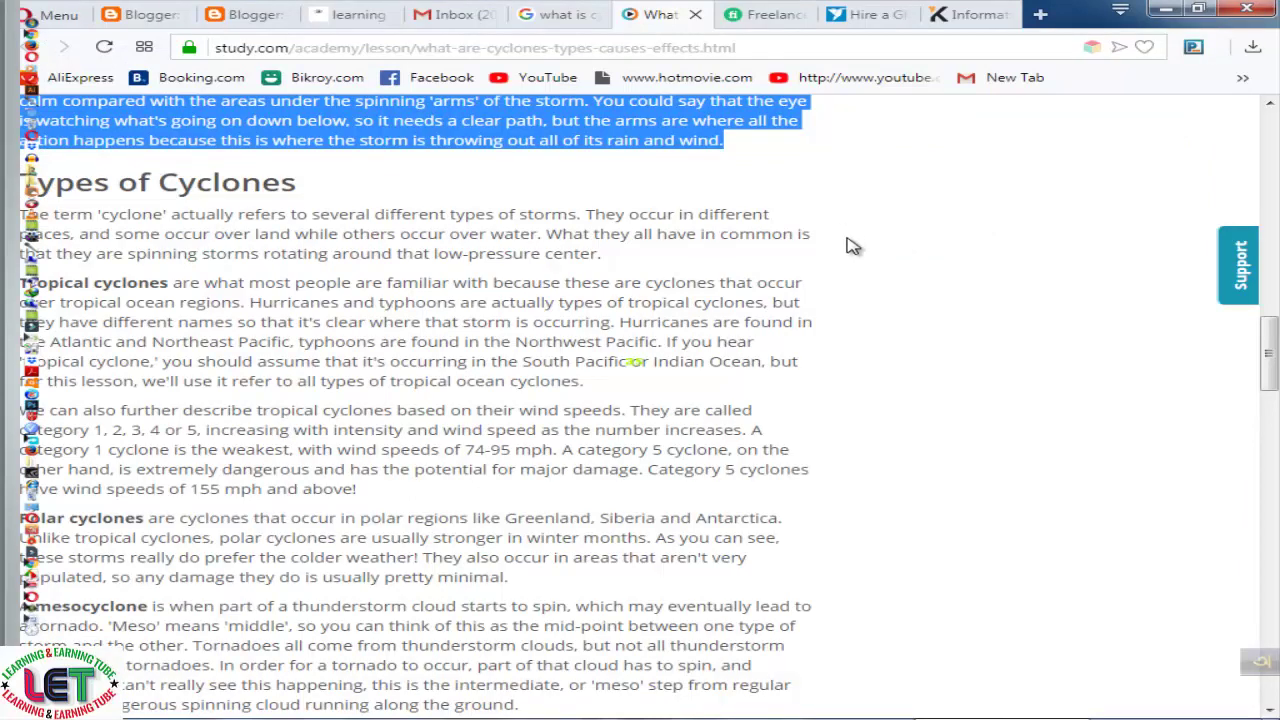
{"action": "scroll", "coordinate": [850, 250], "scroll_direction": "down", "scroll_amount": 3}
{"action": "scroll", "coordinate": [820, 380], "scroll_direction": "down", "scroll_amount": 1}
{"action": "scroll", "coordinate": [792, 450], "scroll_direction": "down", "scroll_amount": 8}
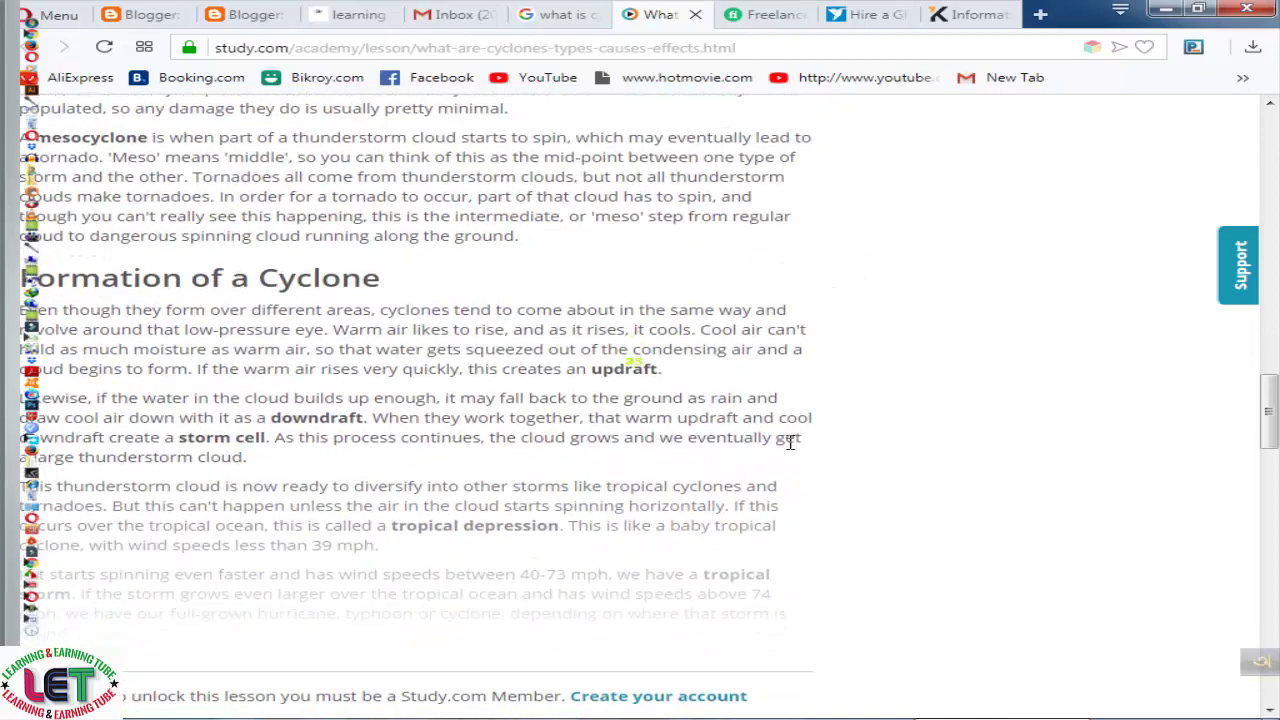
{"action": "scroll", "coordinate": [790, 447], "scroll_direction": "up", "scroll_amount": 5}
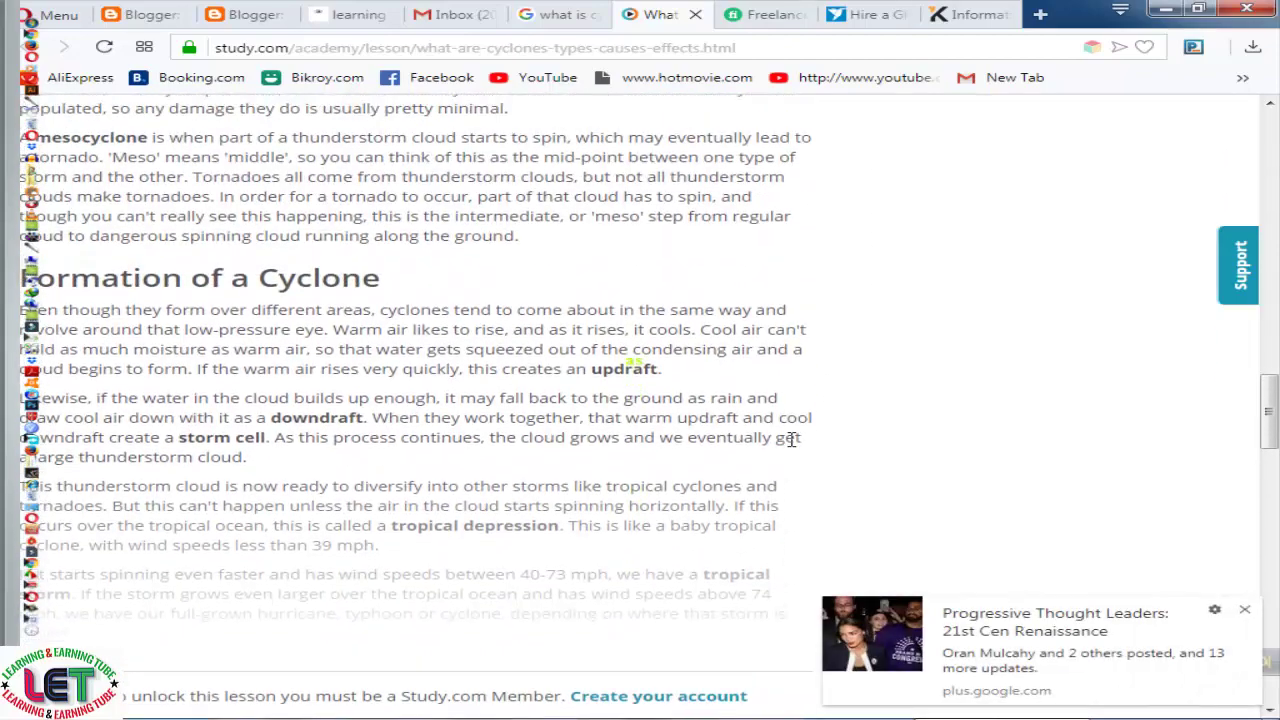
{"action": "left_click", "coordinate": [1247, 611]}
{"action": "scroll", "coordinate": [950, 529], "scroll_direction": "down", "scroll_amount": 5}
{"action": "scroll", "coordinate": [952, 529], "scroll_direction": "down", "scroll_amount": 10}
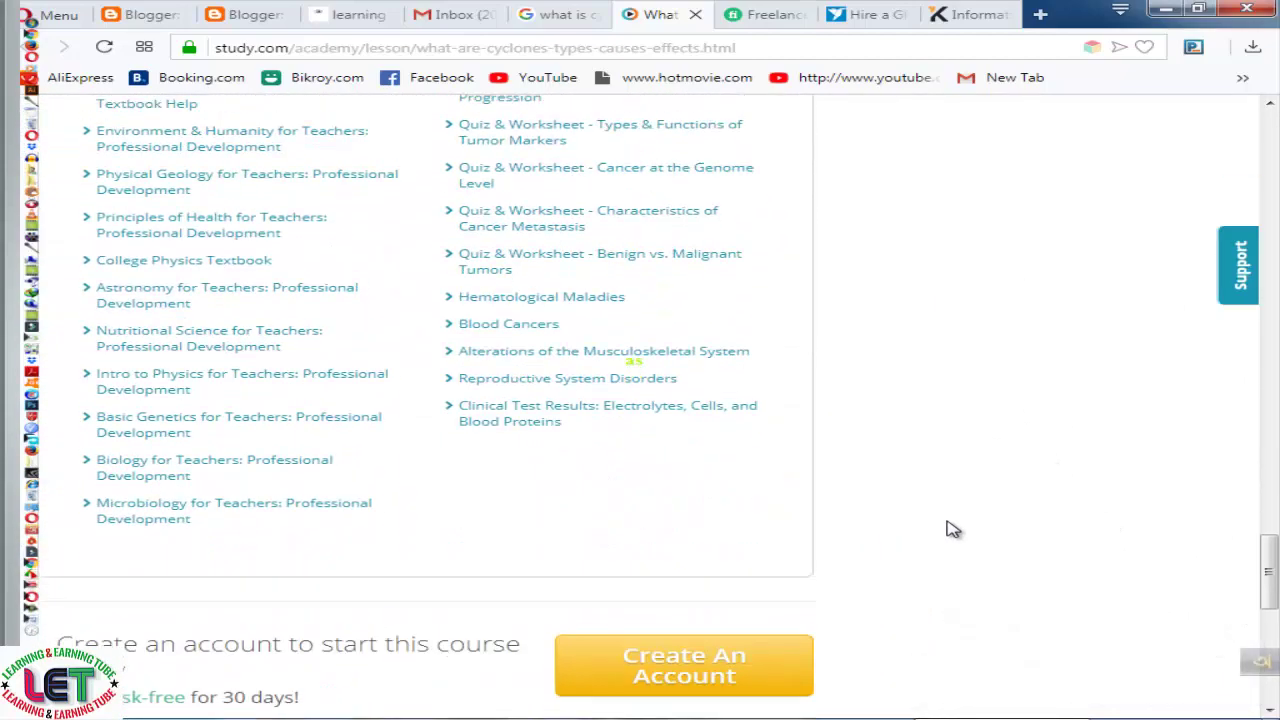
{"action": "scroll", "coordinate": [950, 528], "scroll_direction": "up", "scroll_amount": 3}
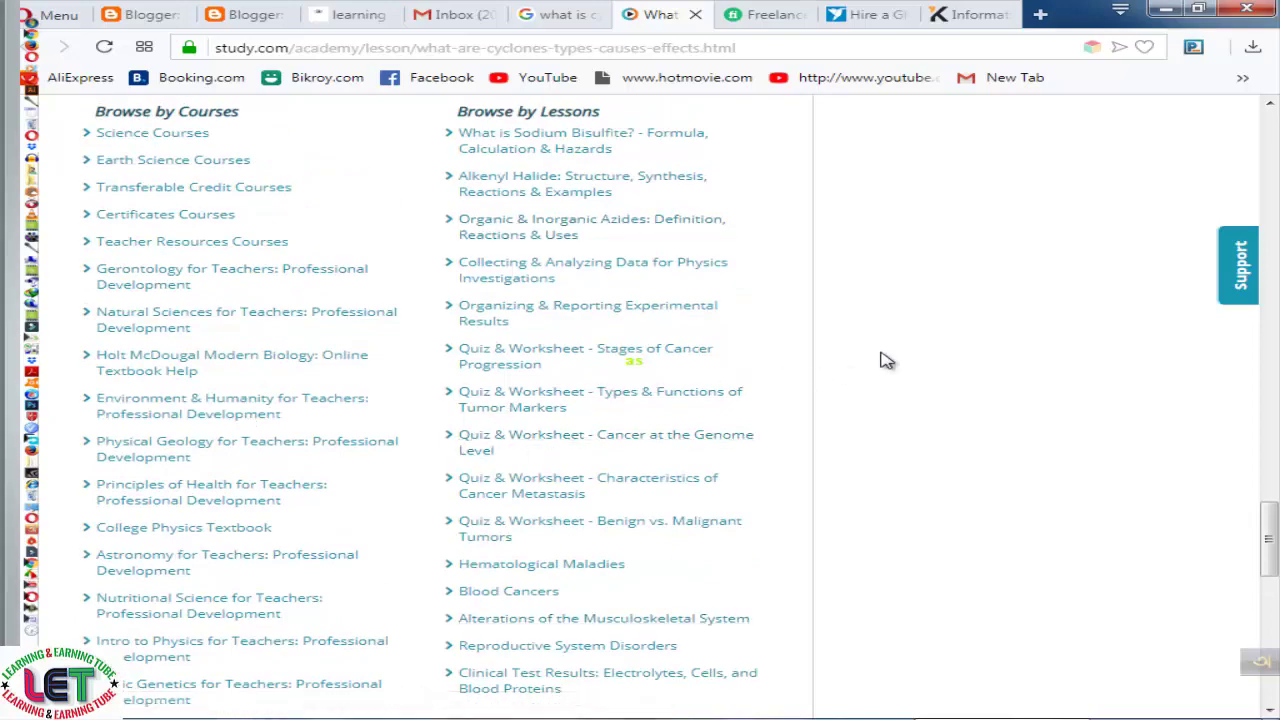
{"action": "scroll", "coordinate": [965, 503], "scroll_direction": "down", "scroll_amount": 10}
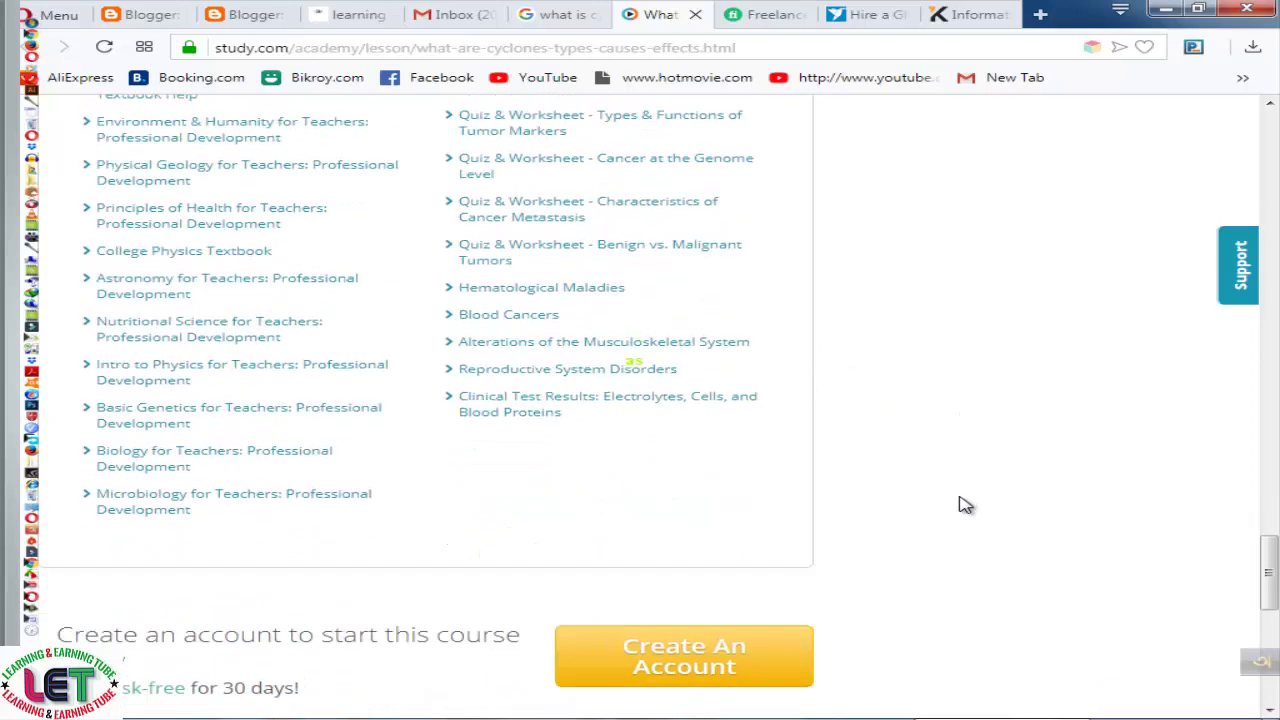
{"action": "scroll", "coordinate": [963, 511], "scroll_direction": "up", "scroll_amount": 5}
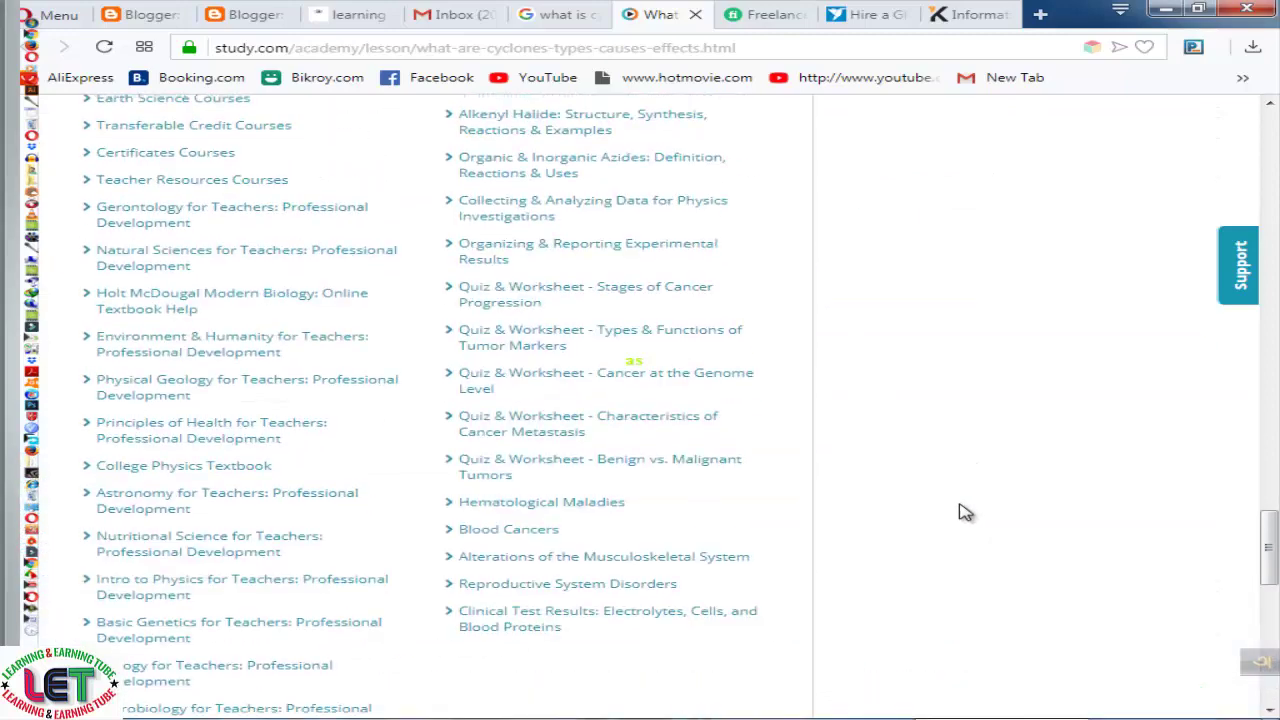
Return to the Google results for "what is cyclone" and look through them from the related searches up to the dictionary definition
{"action": "key", "text": "ctrl+Tab"}
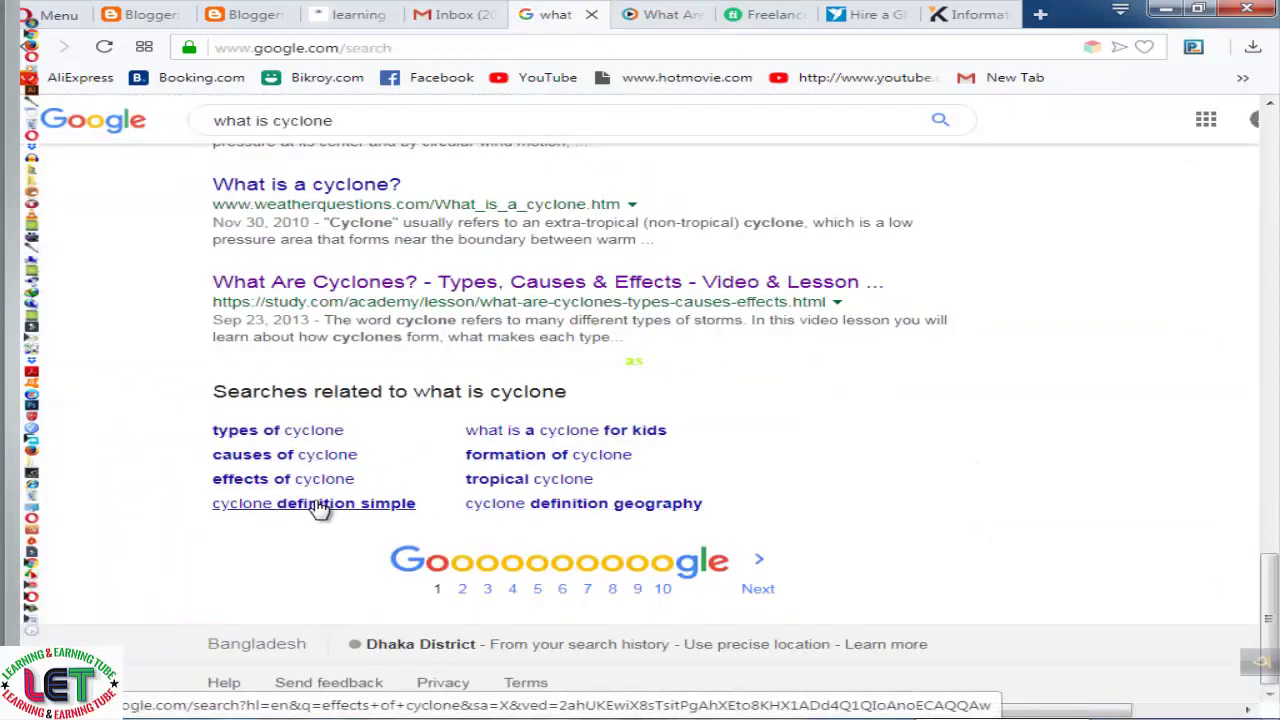
{"action": "scroll", "coordinate": [900, 455], "scroll_direction": "up", "scroll_amount": 5}
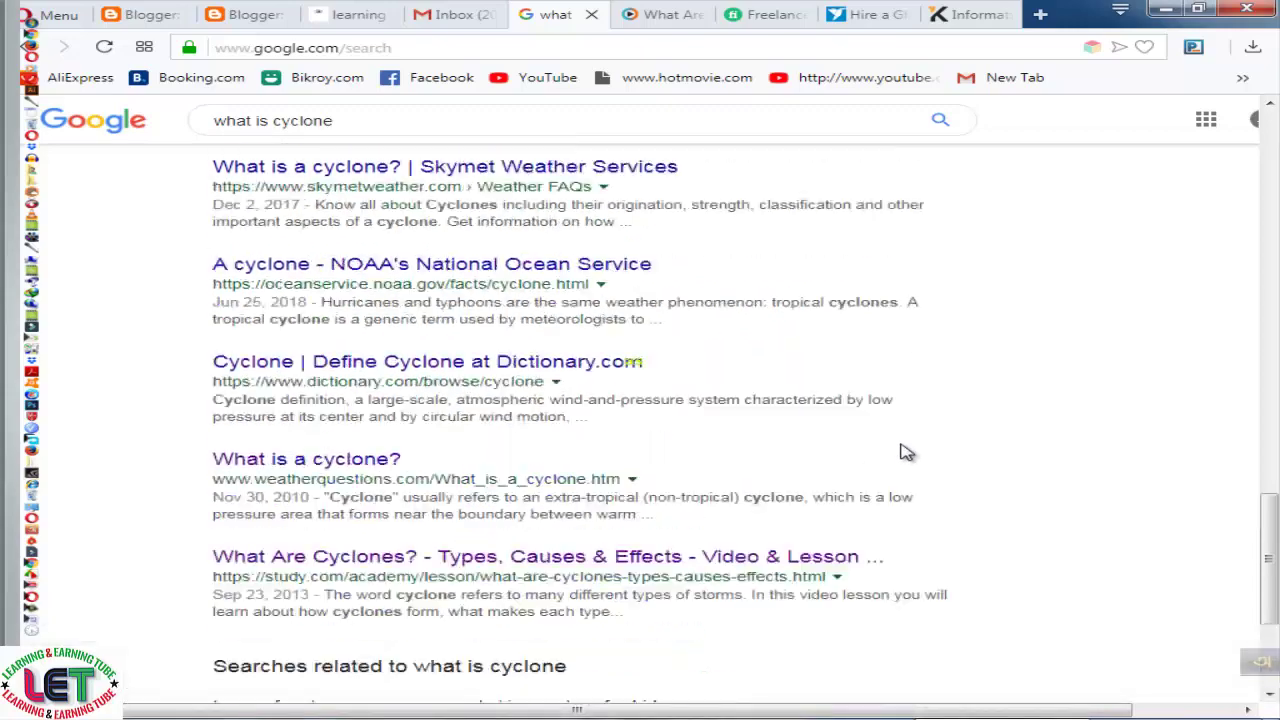
{"action": "scroll", "coordinate": [900, 455], "scroll_direction": "up", "scroll_amount": 10}
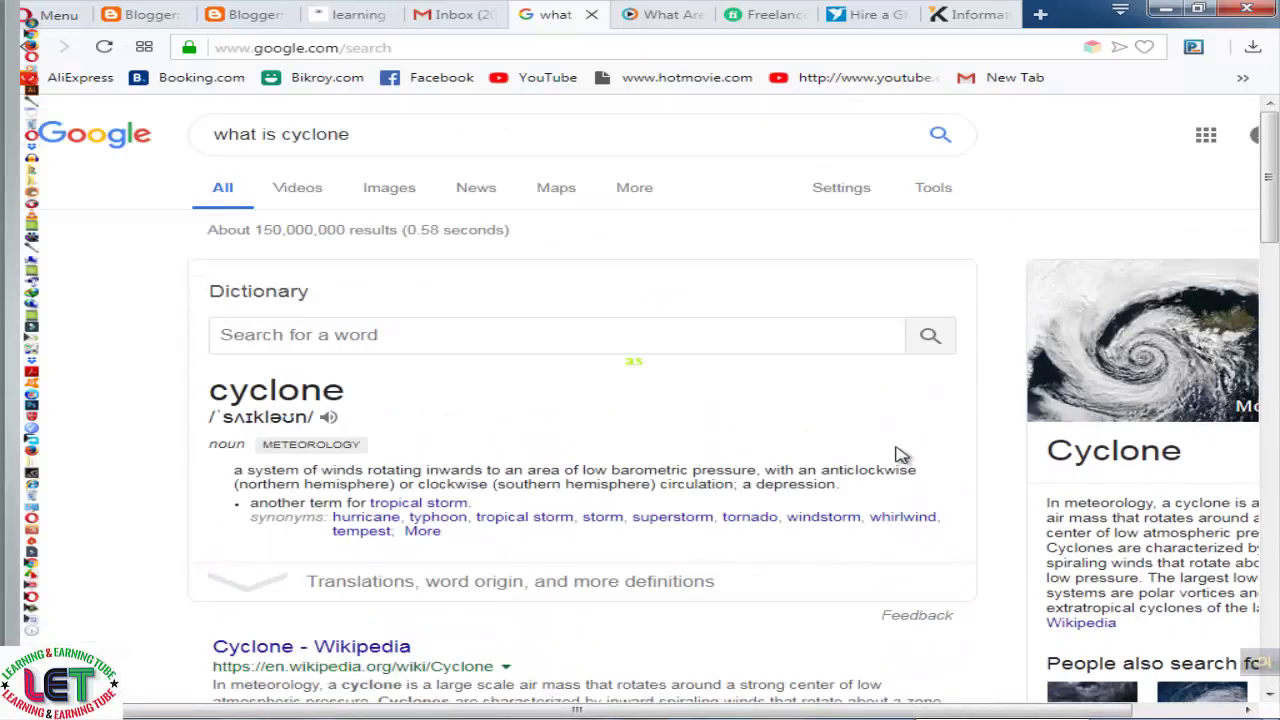